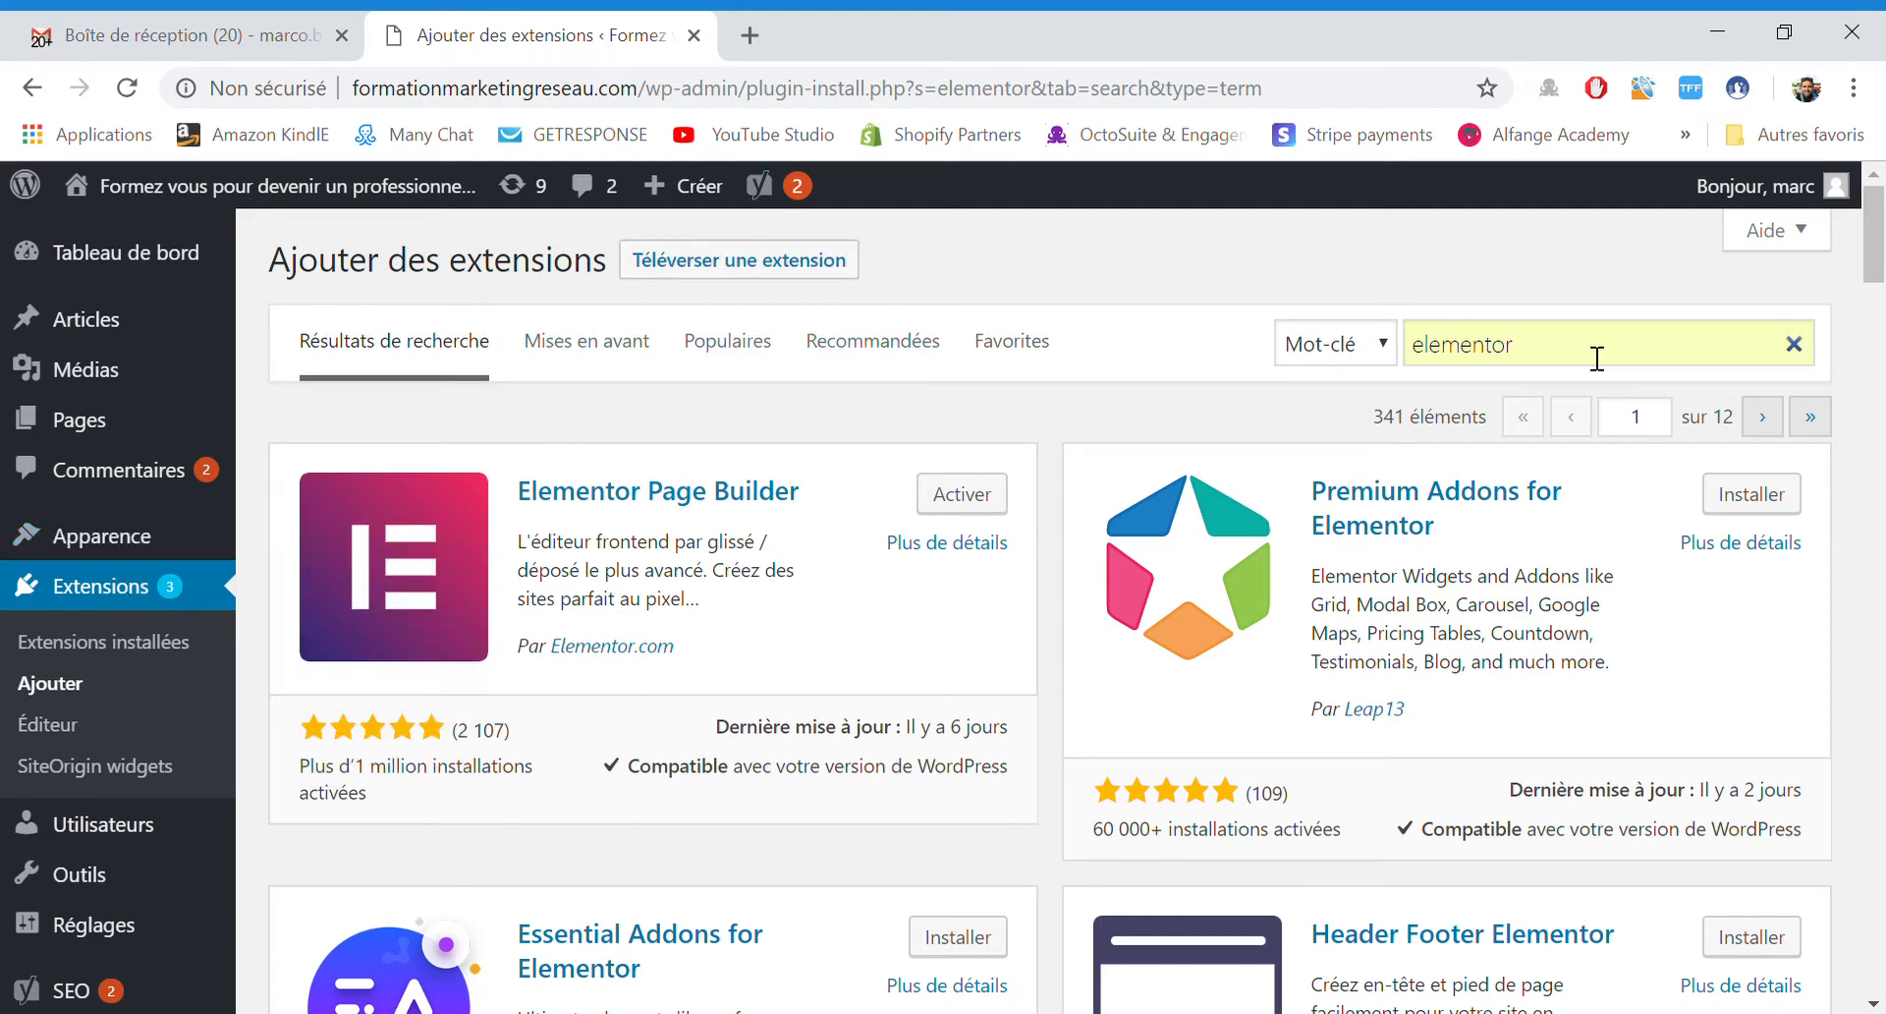
Activate the Elementor Page Builder plugin from the elementor search results.
drag(1589, 357, 1379, 339)
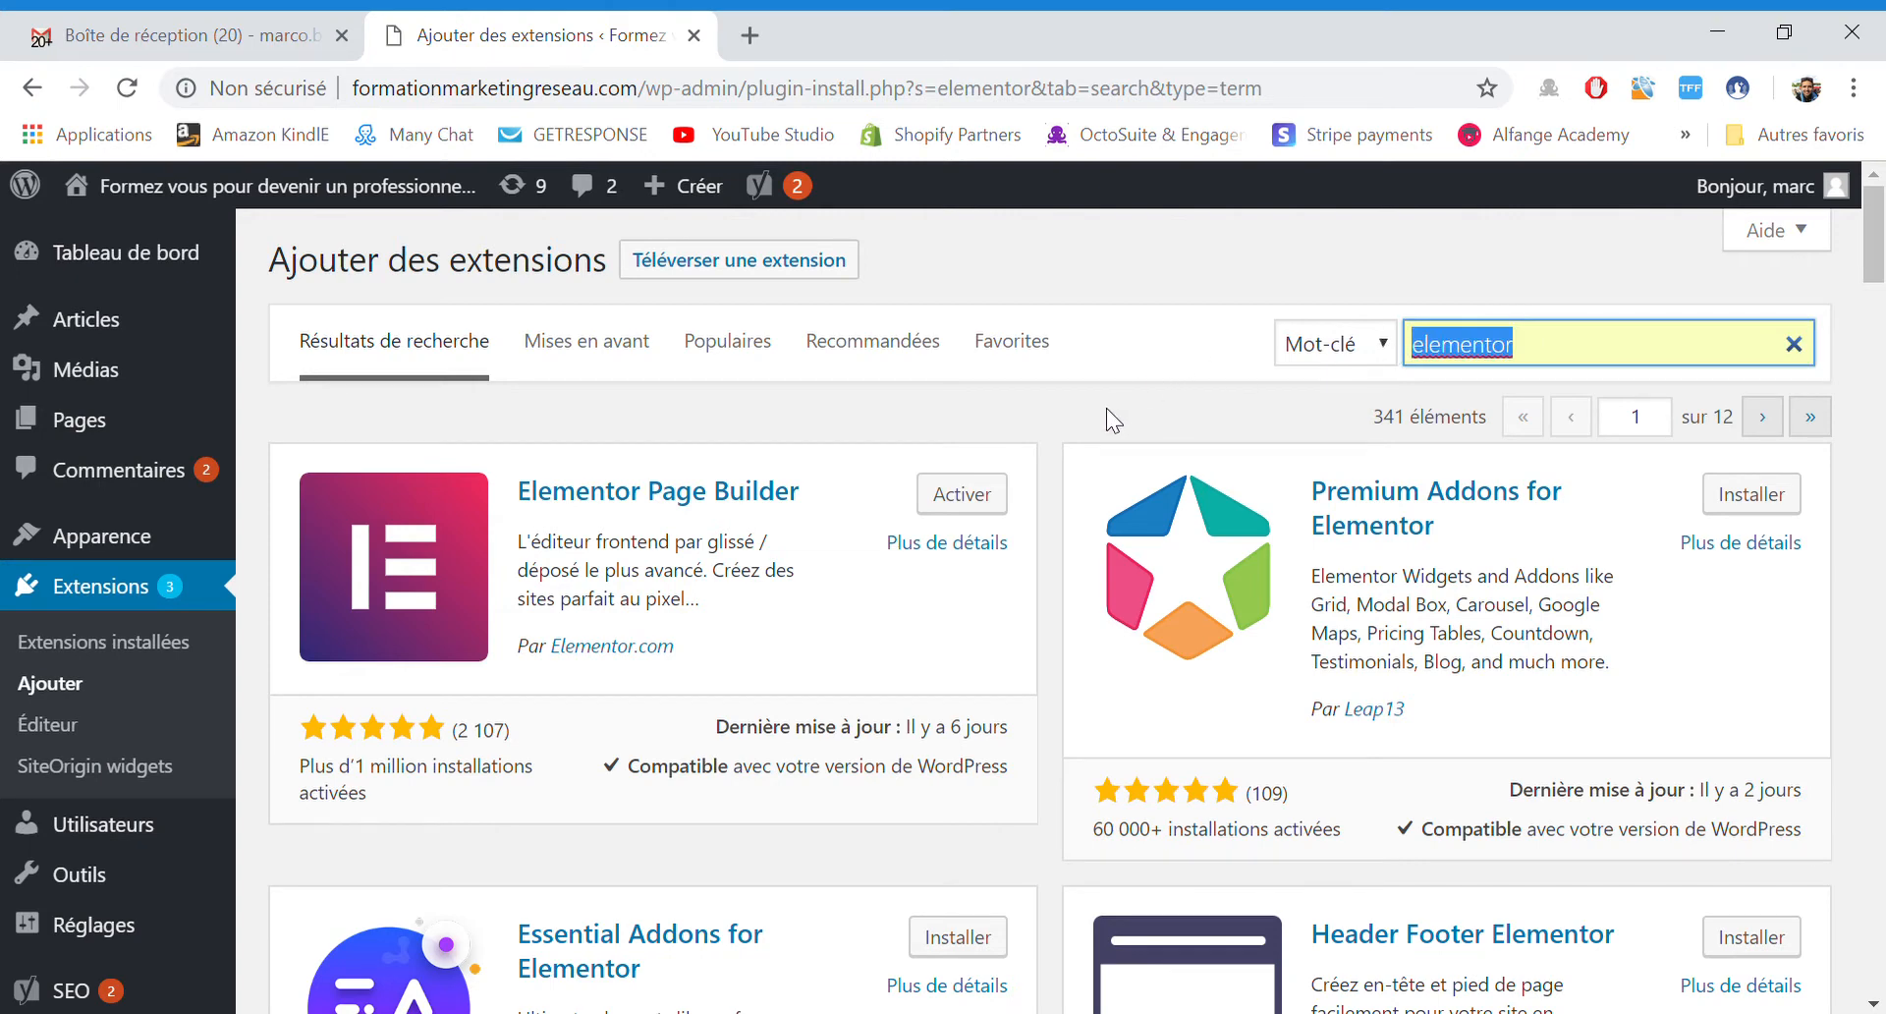
click(1075, 420)
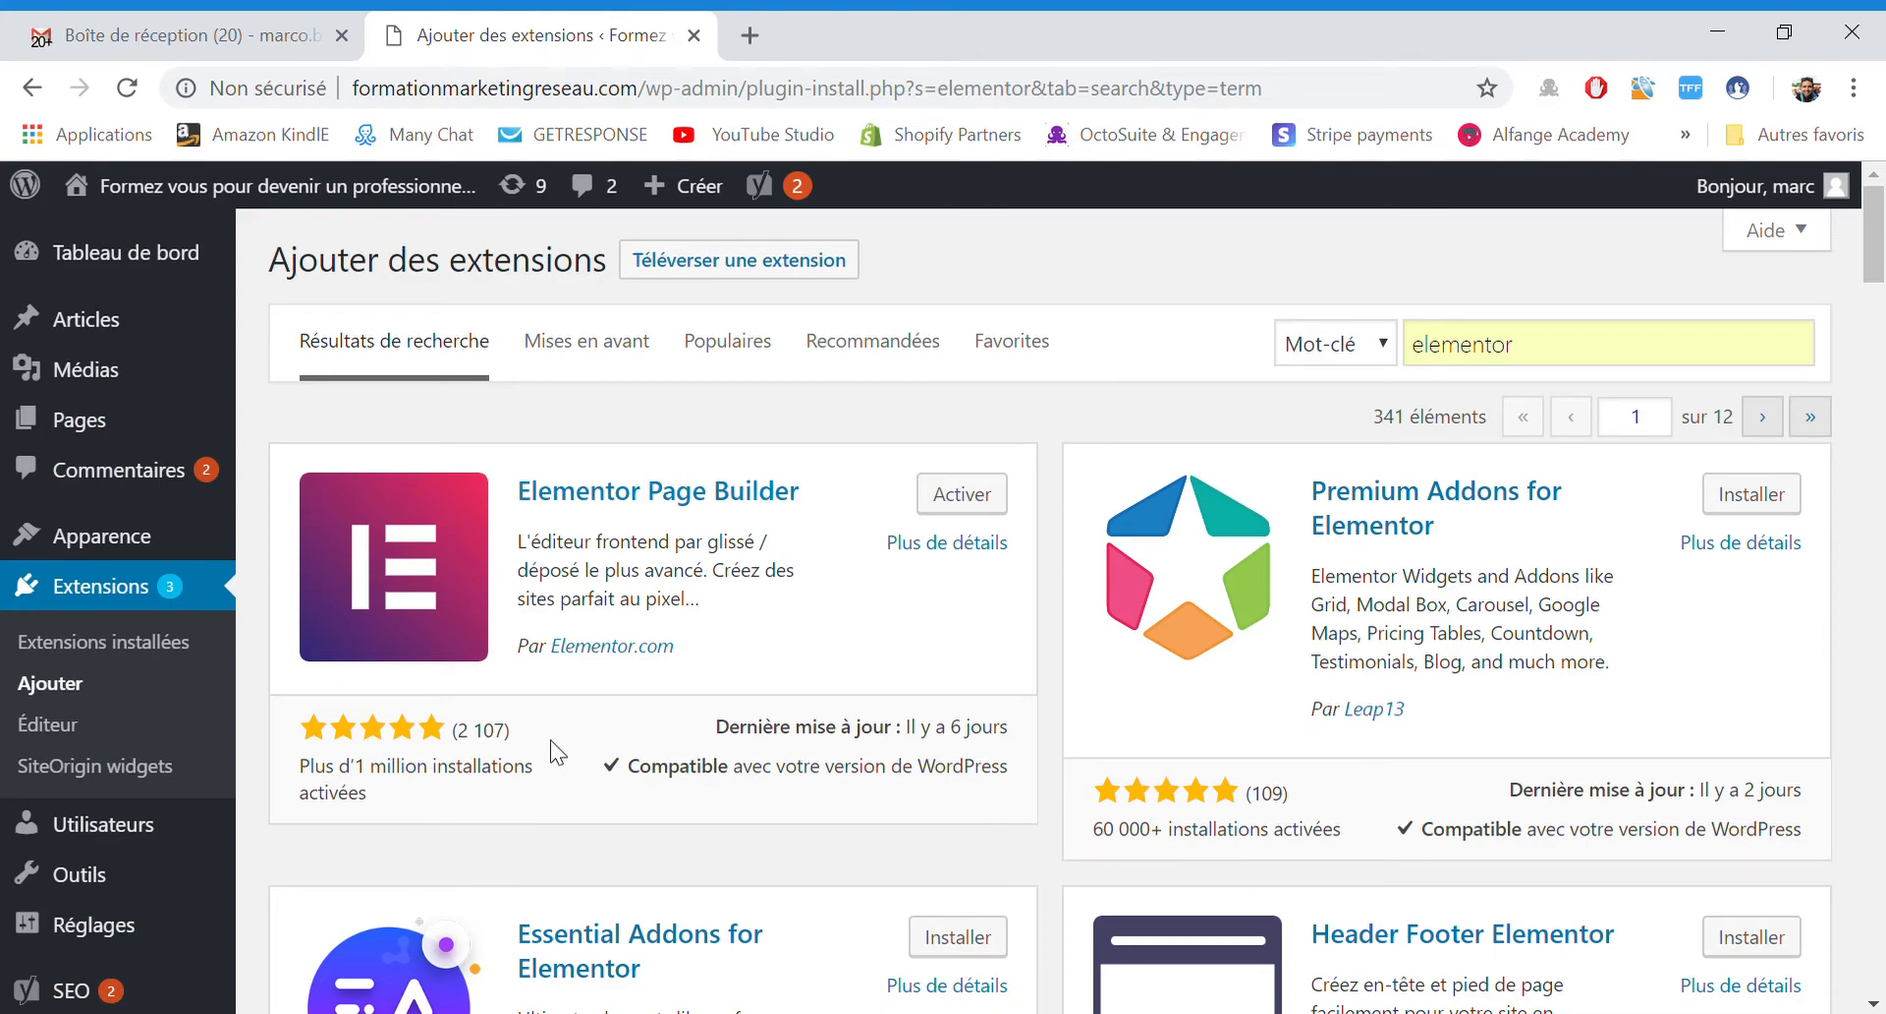
scroll(1084, 642, down, 20)
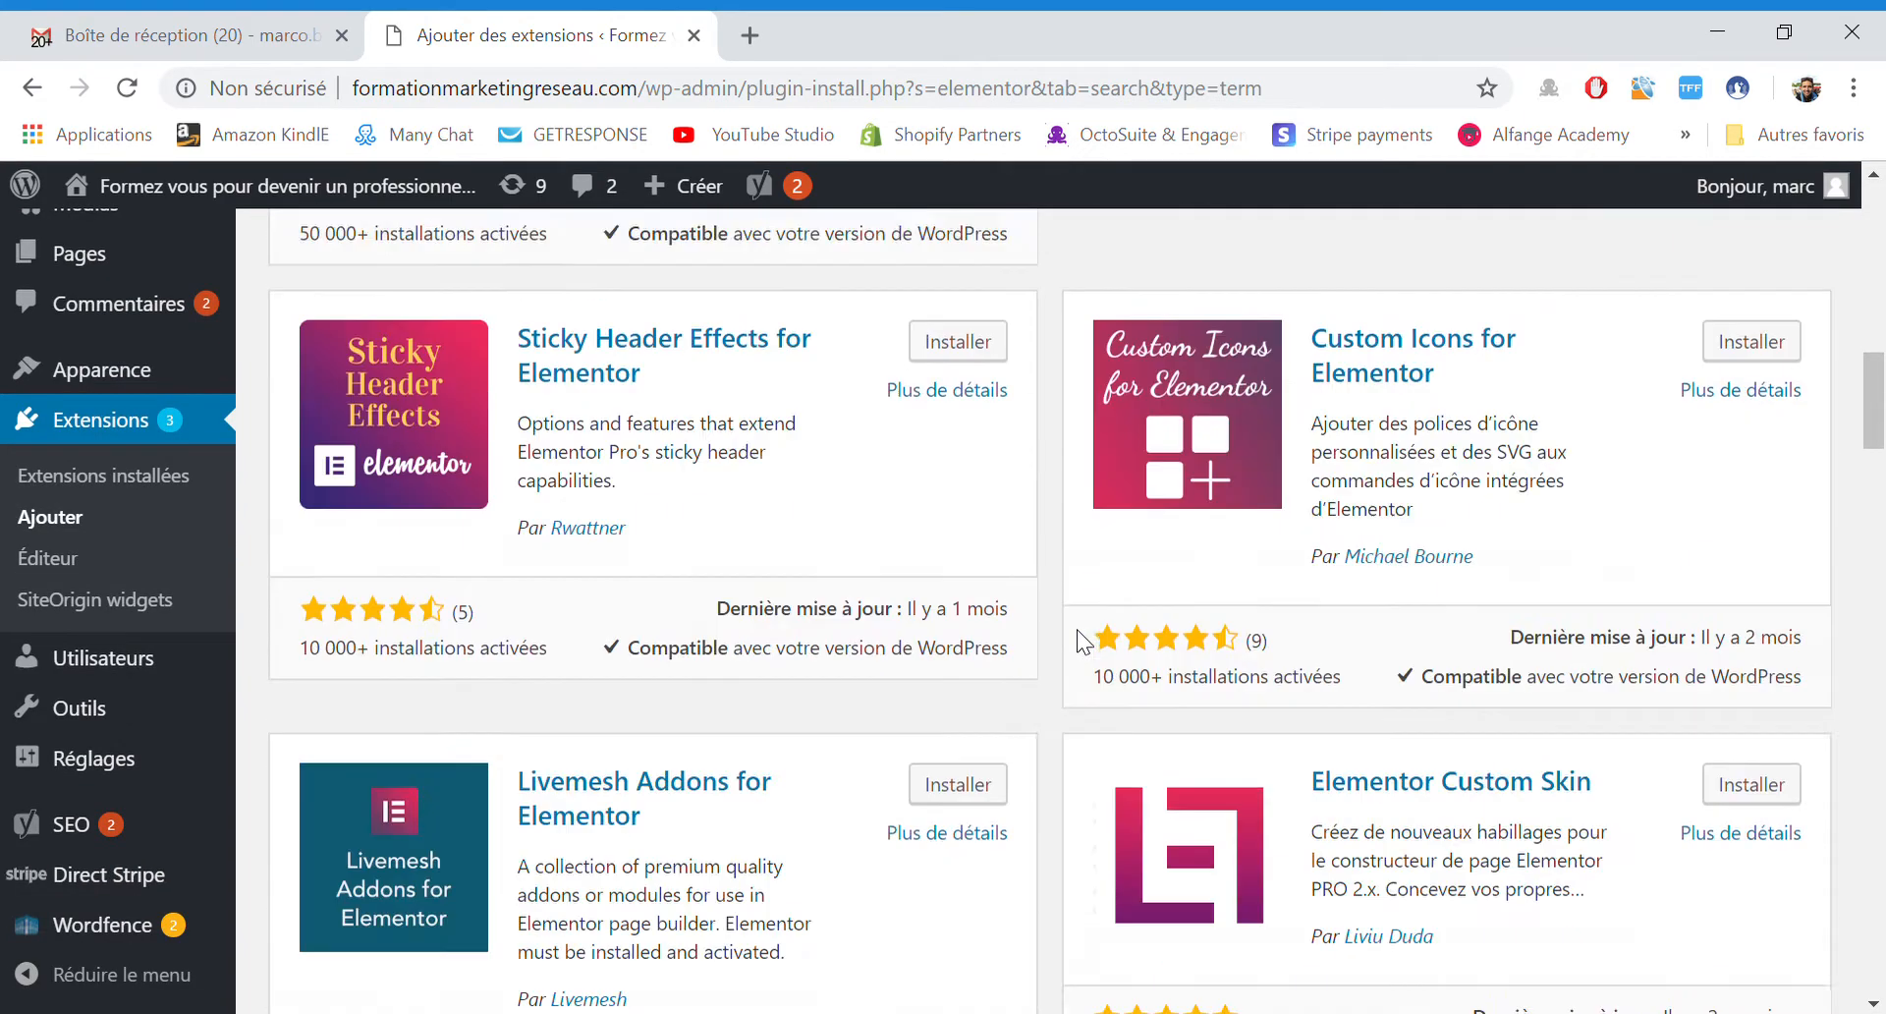
scroll(1083, 641, down, 12)
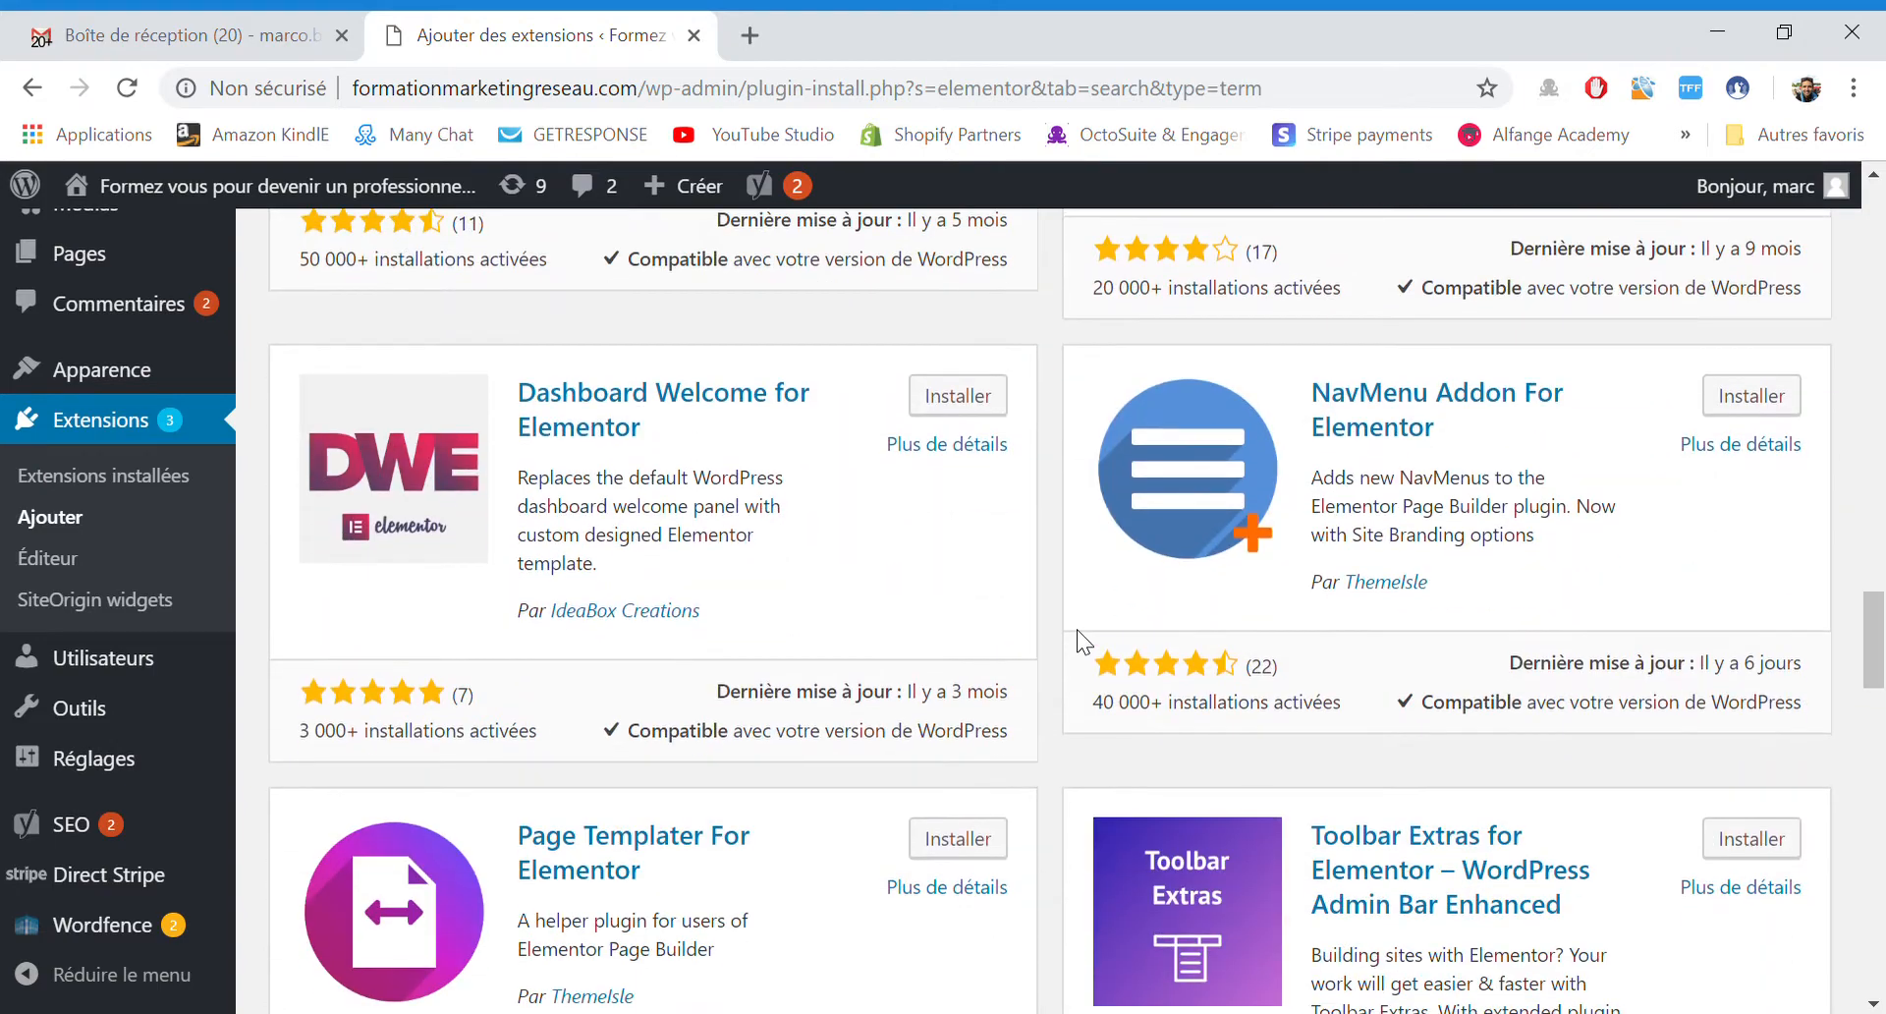
scroll(976, 719, down, 5)
scroll(976, 719, up, 16)
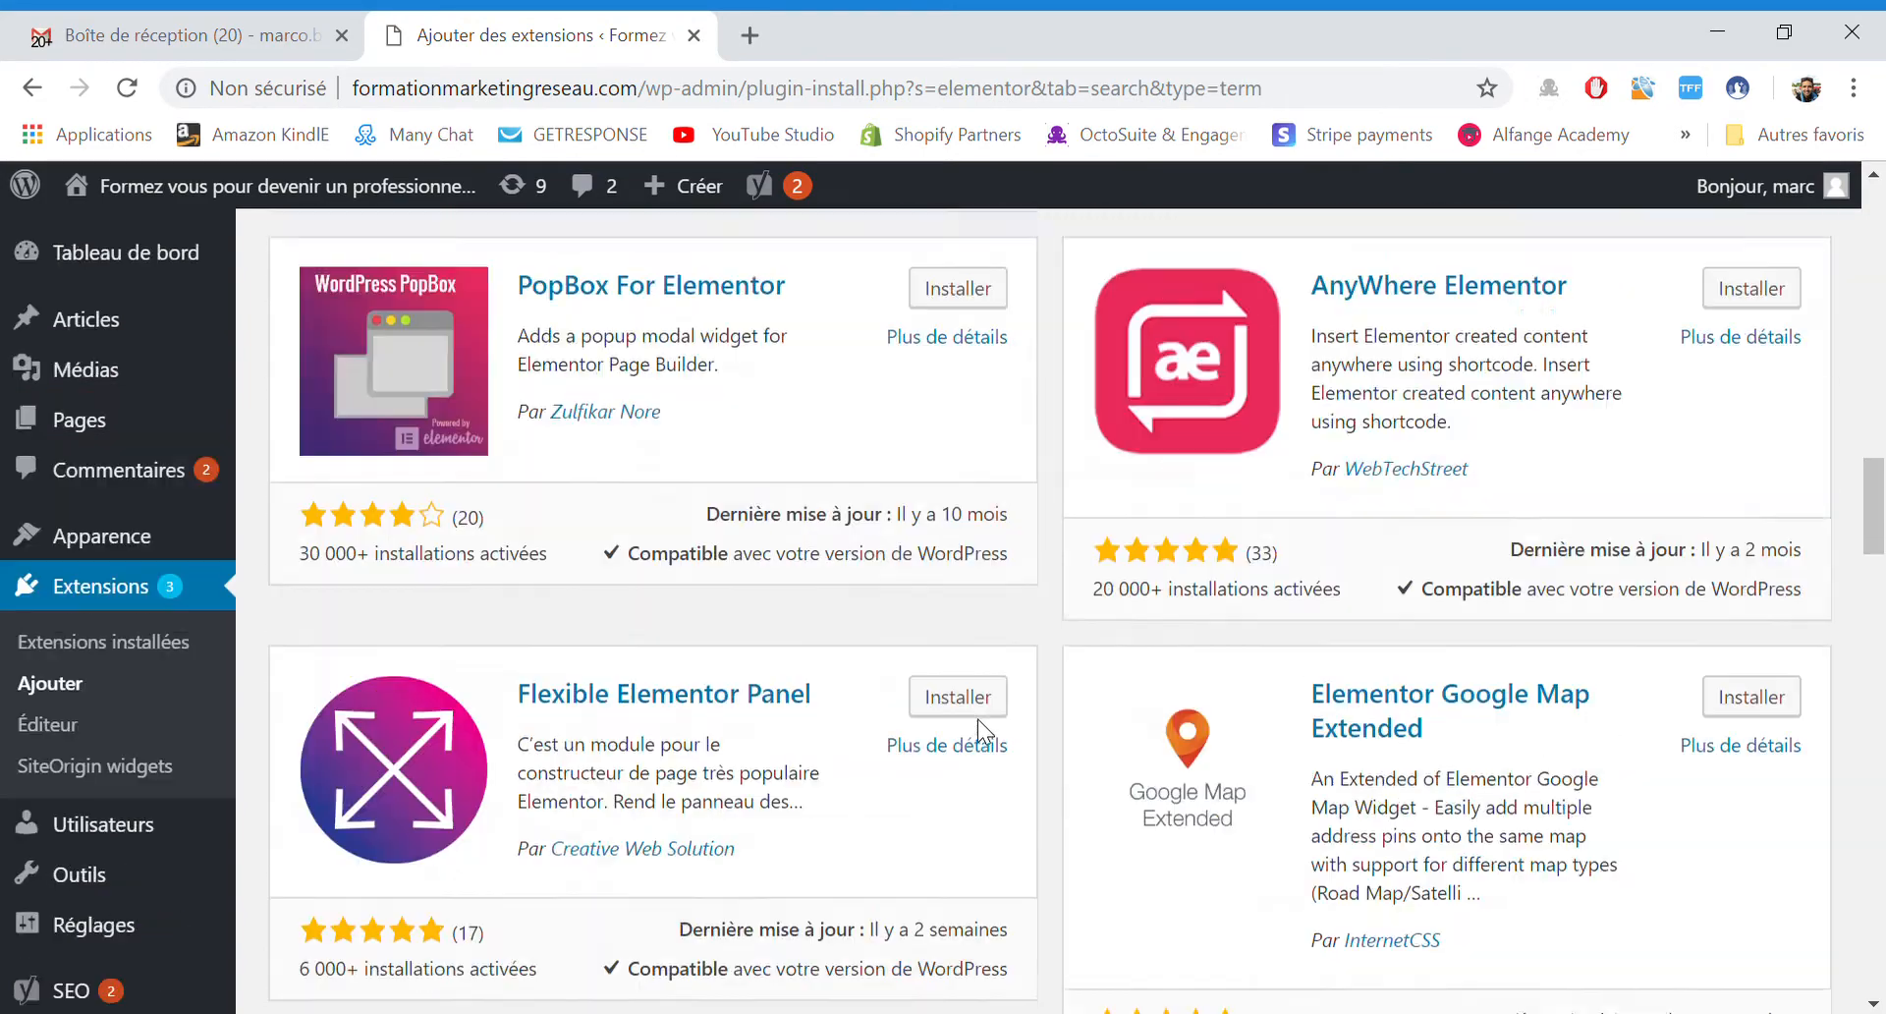
scroll(414, 414, up, 3)
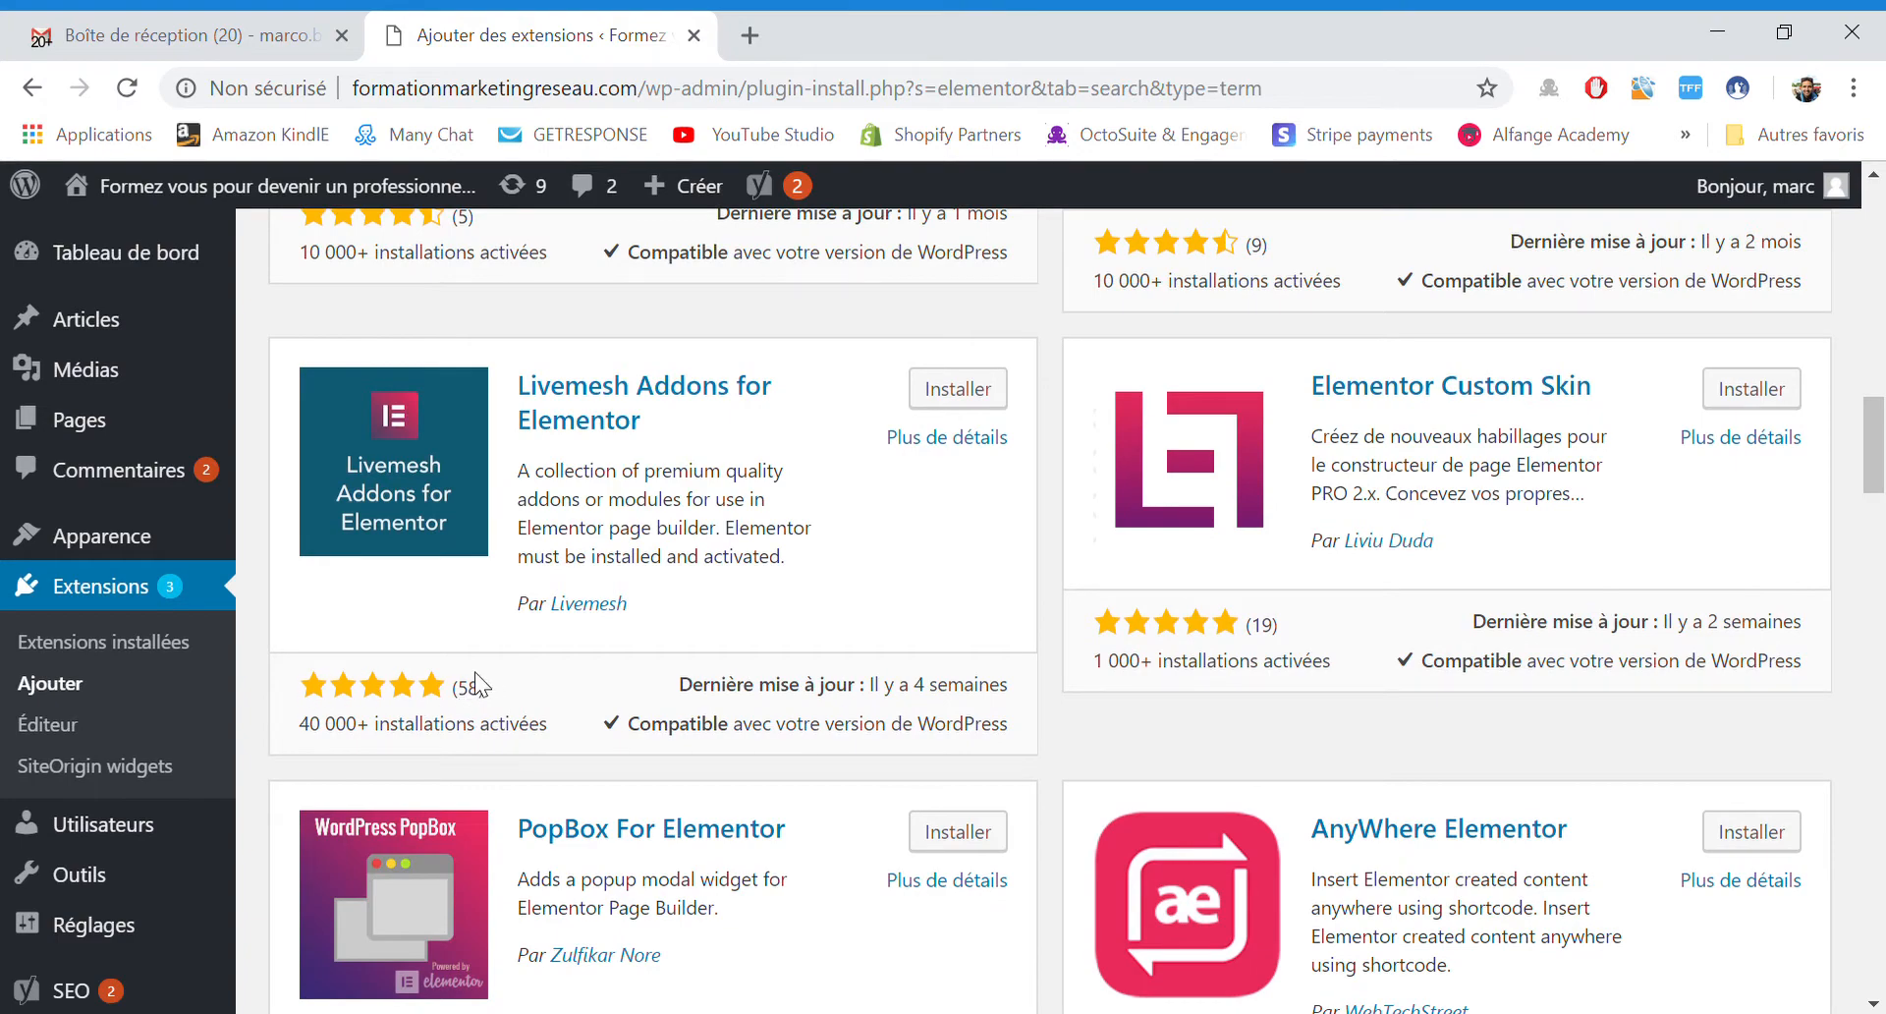
scroll(556, 685, up, 3)
scroll(556, 685, up, 11)
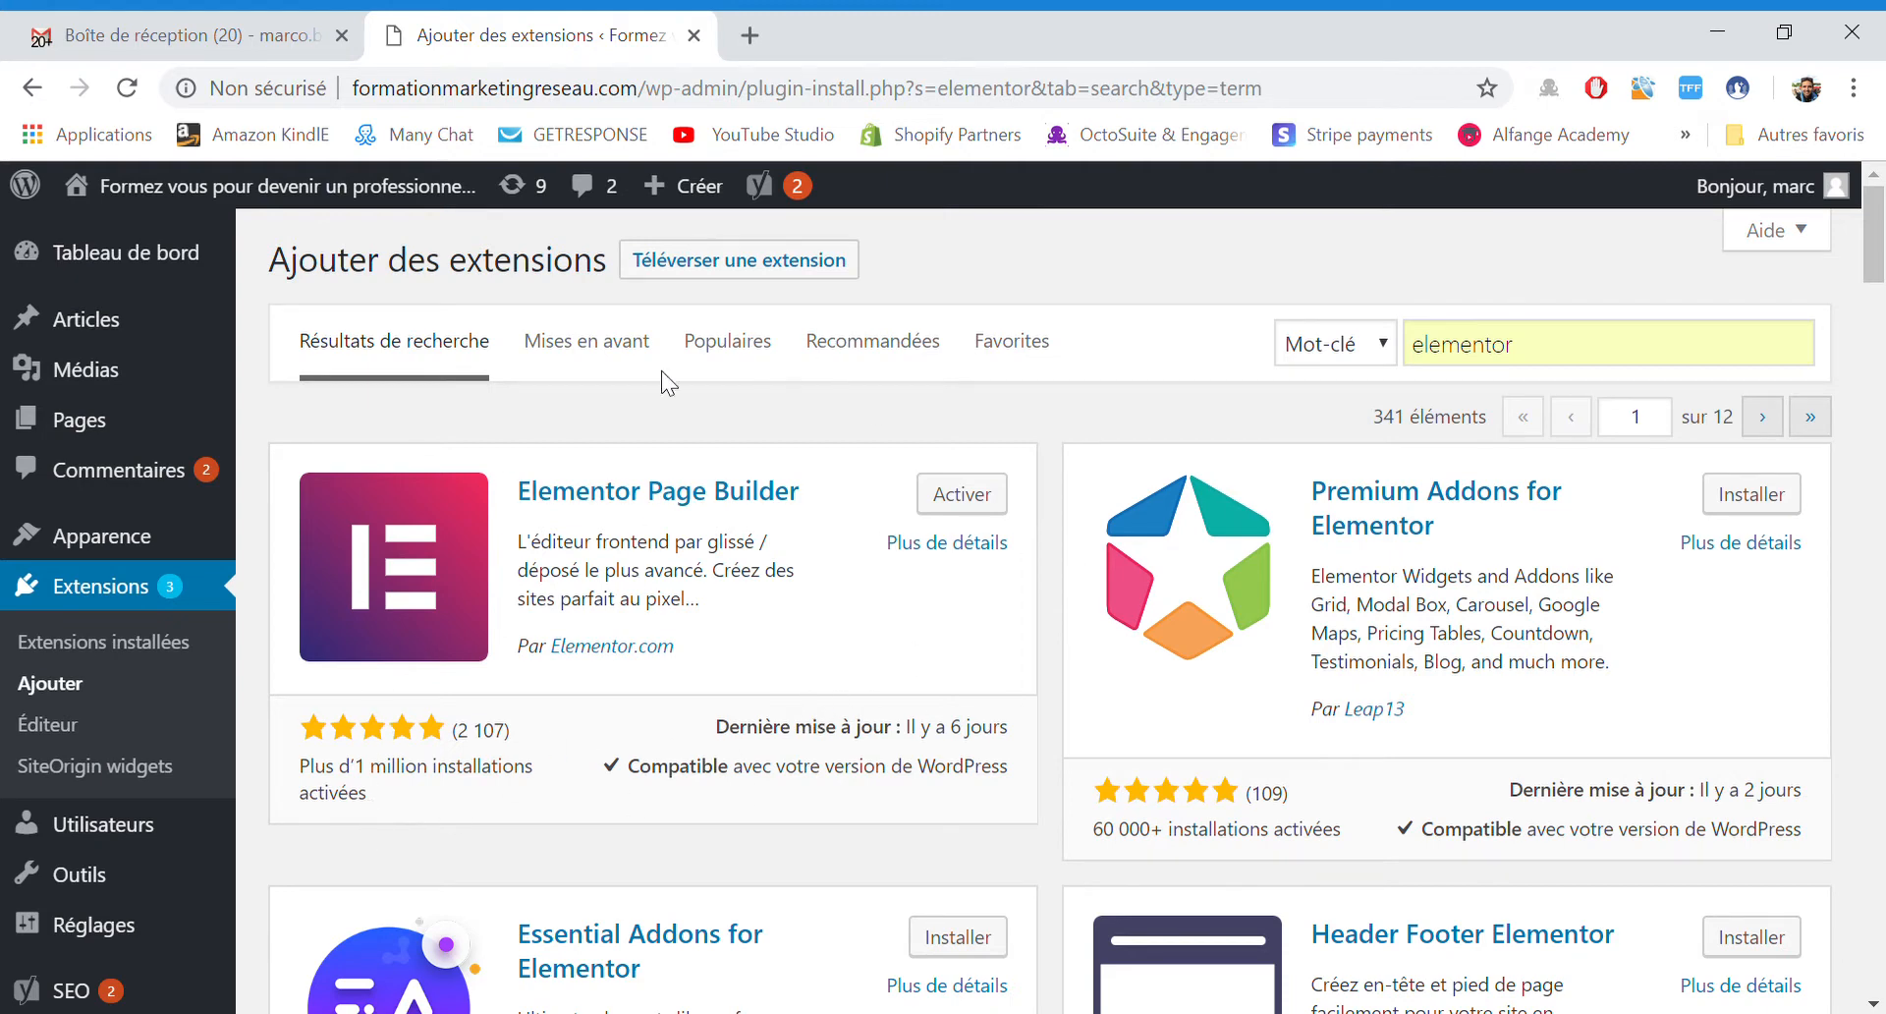
click(1003, 503)
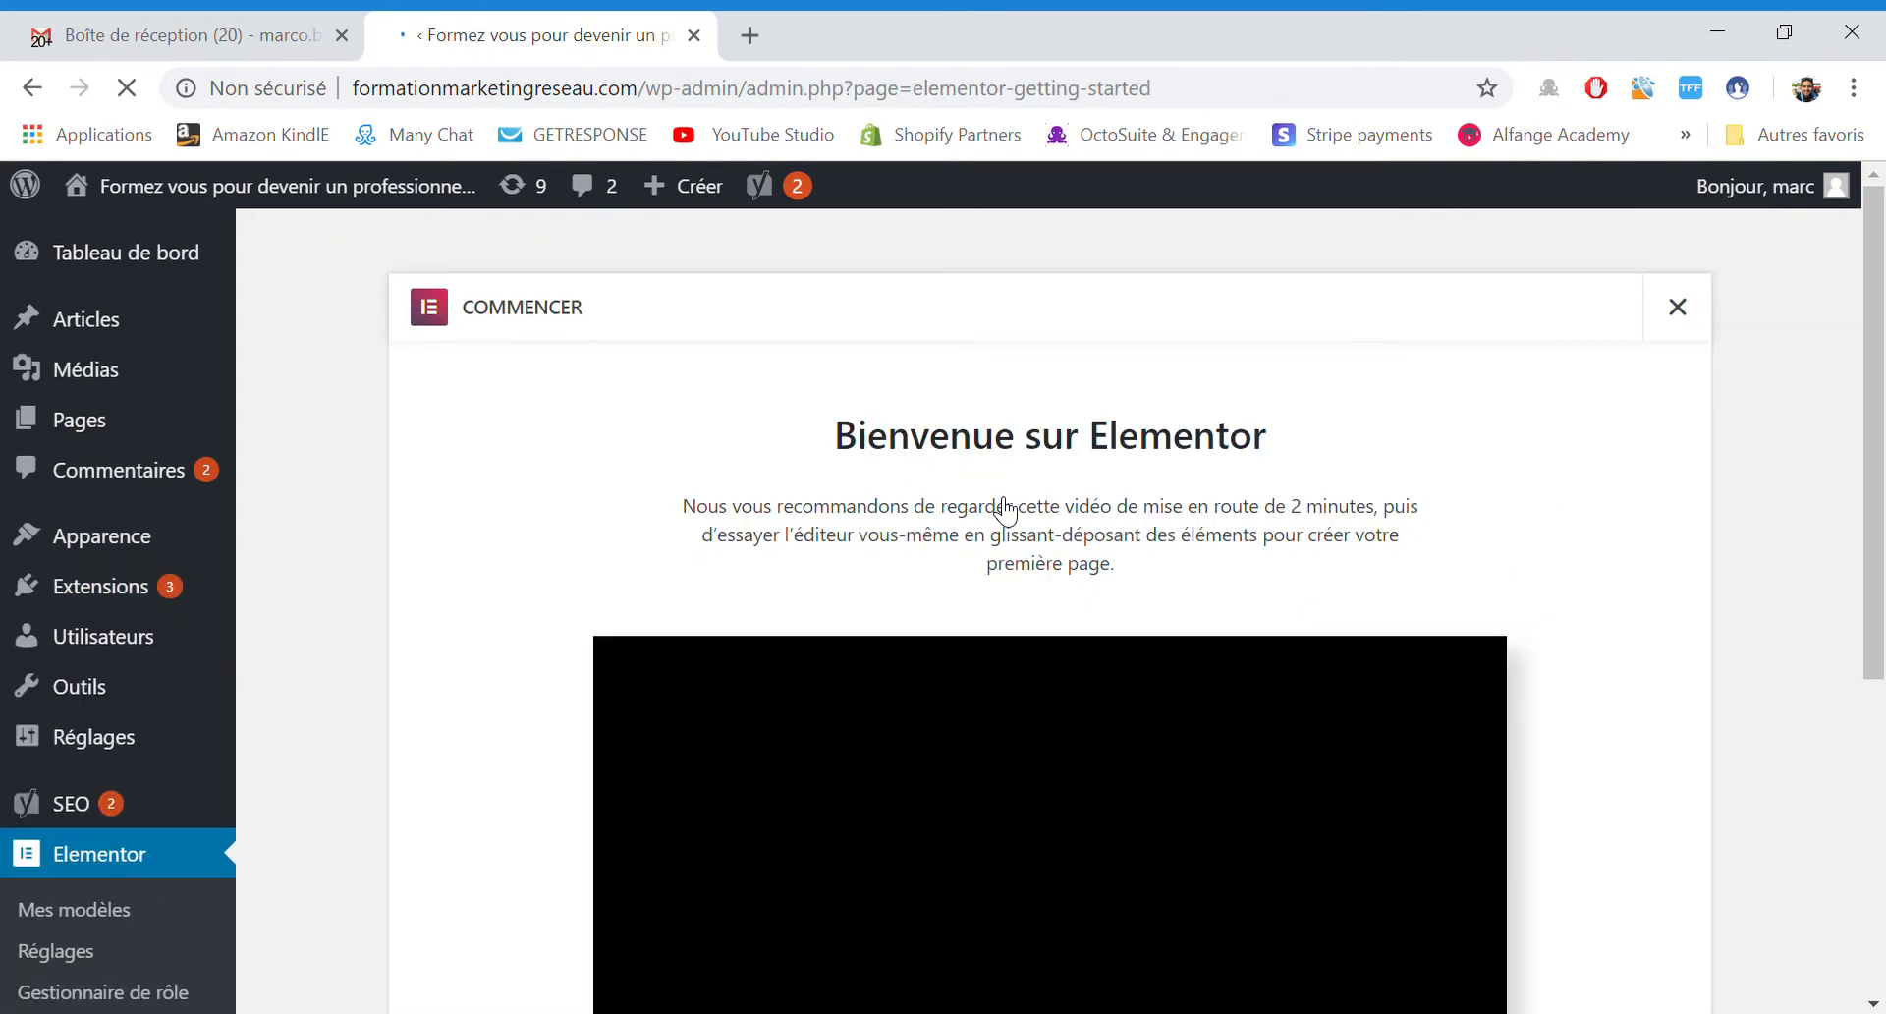
Look over Elementor's welcome page with its getting-started video and first-page options, and close it.
scroll(1003, 508, down, 1)
scroll(1003, 508, down, 4)
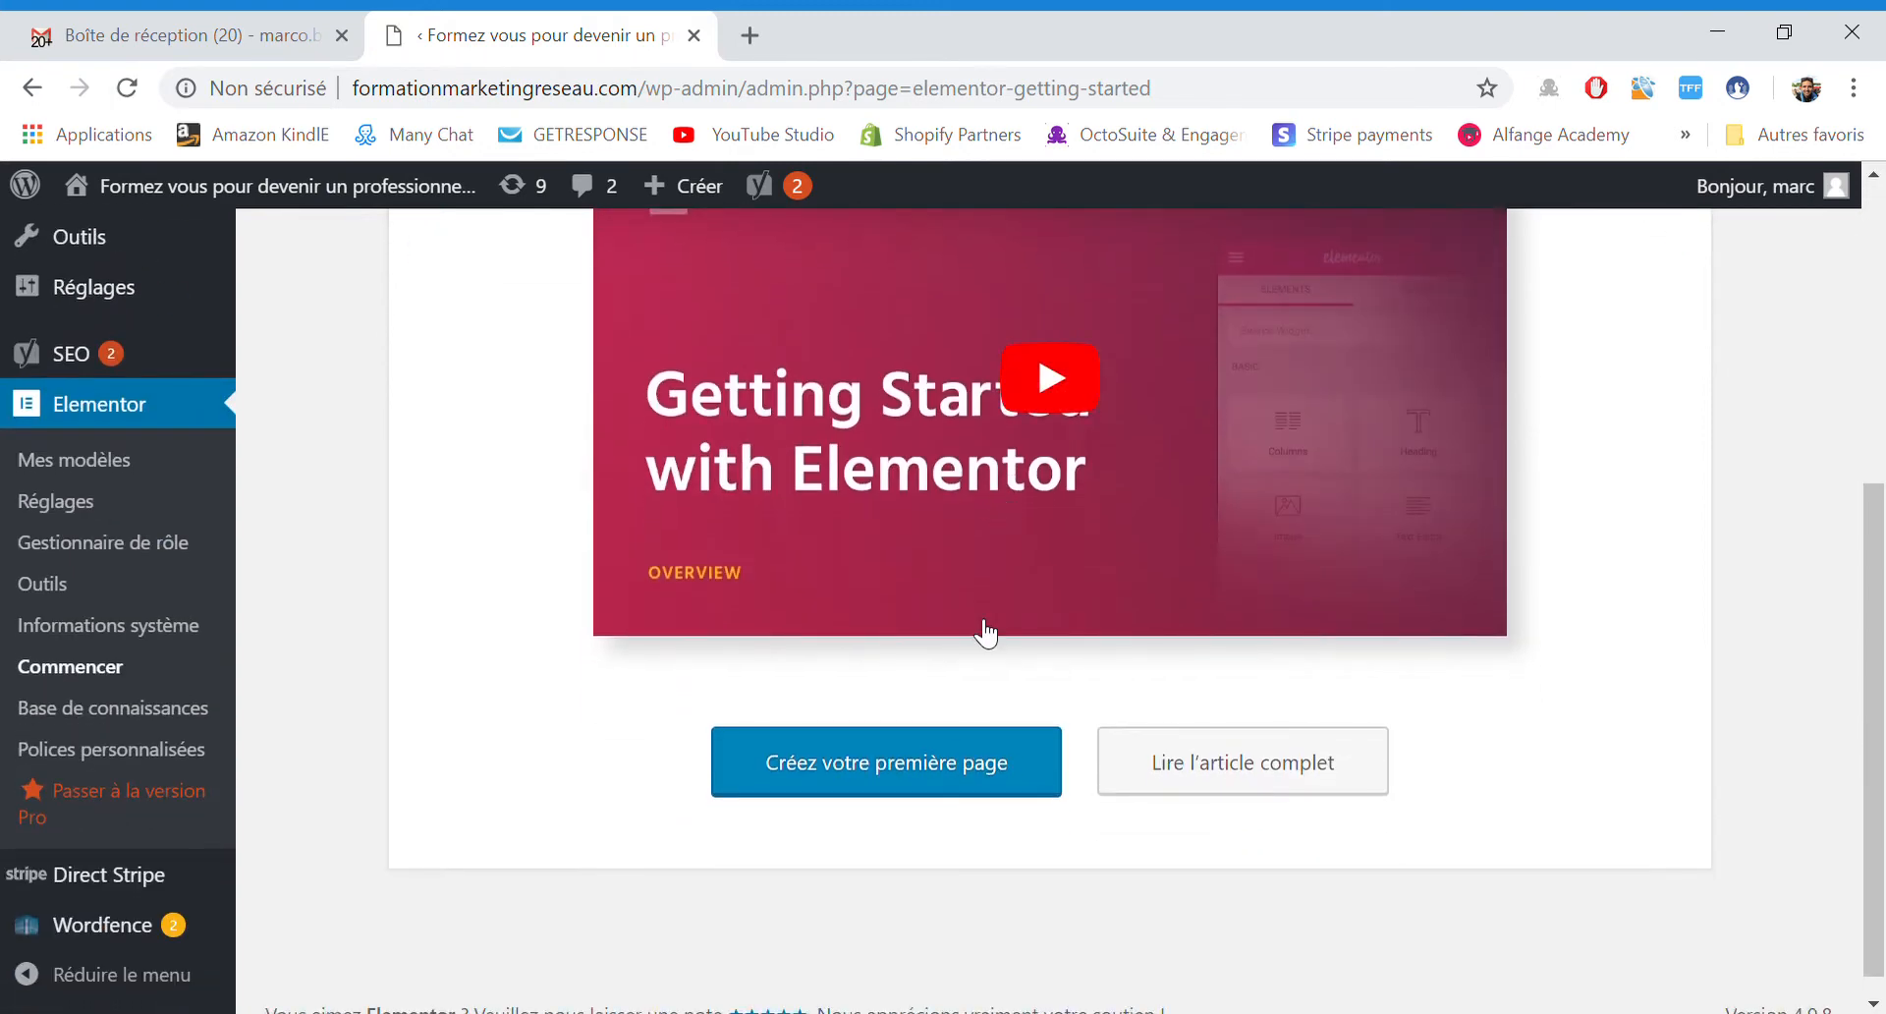
scroll(982, 632, up, 2)
scroll(1056, 732, down, 2)
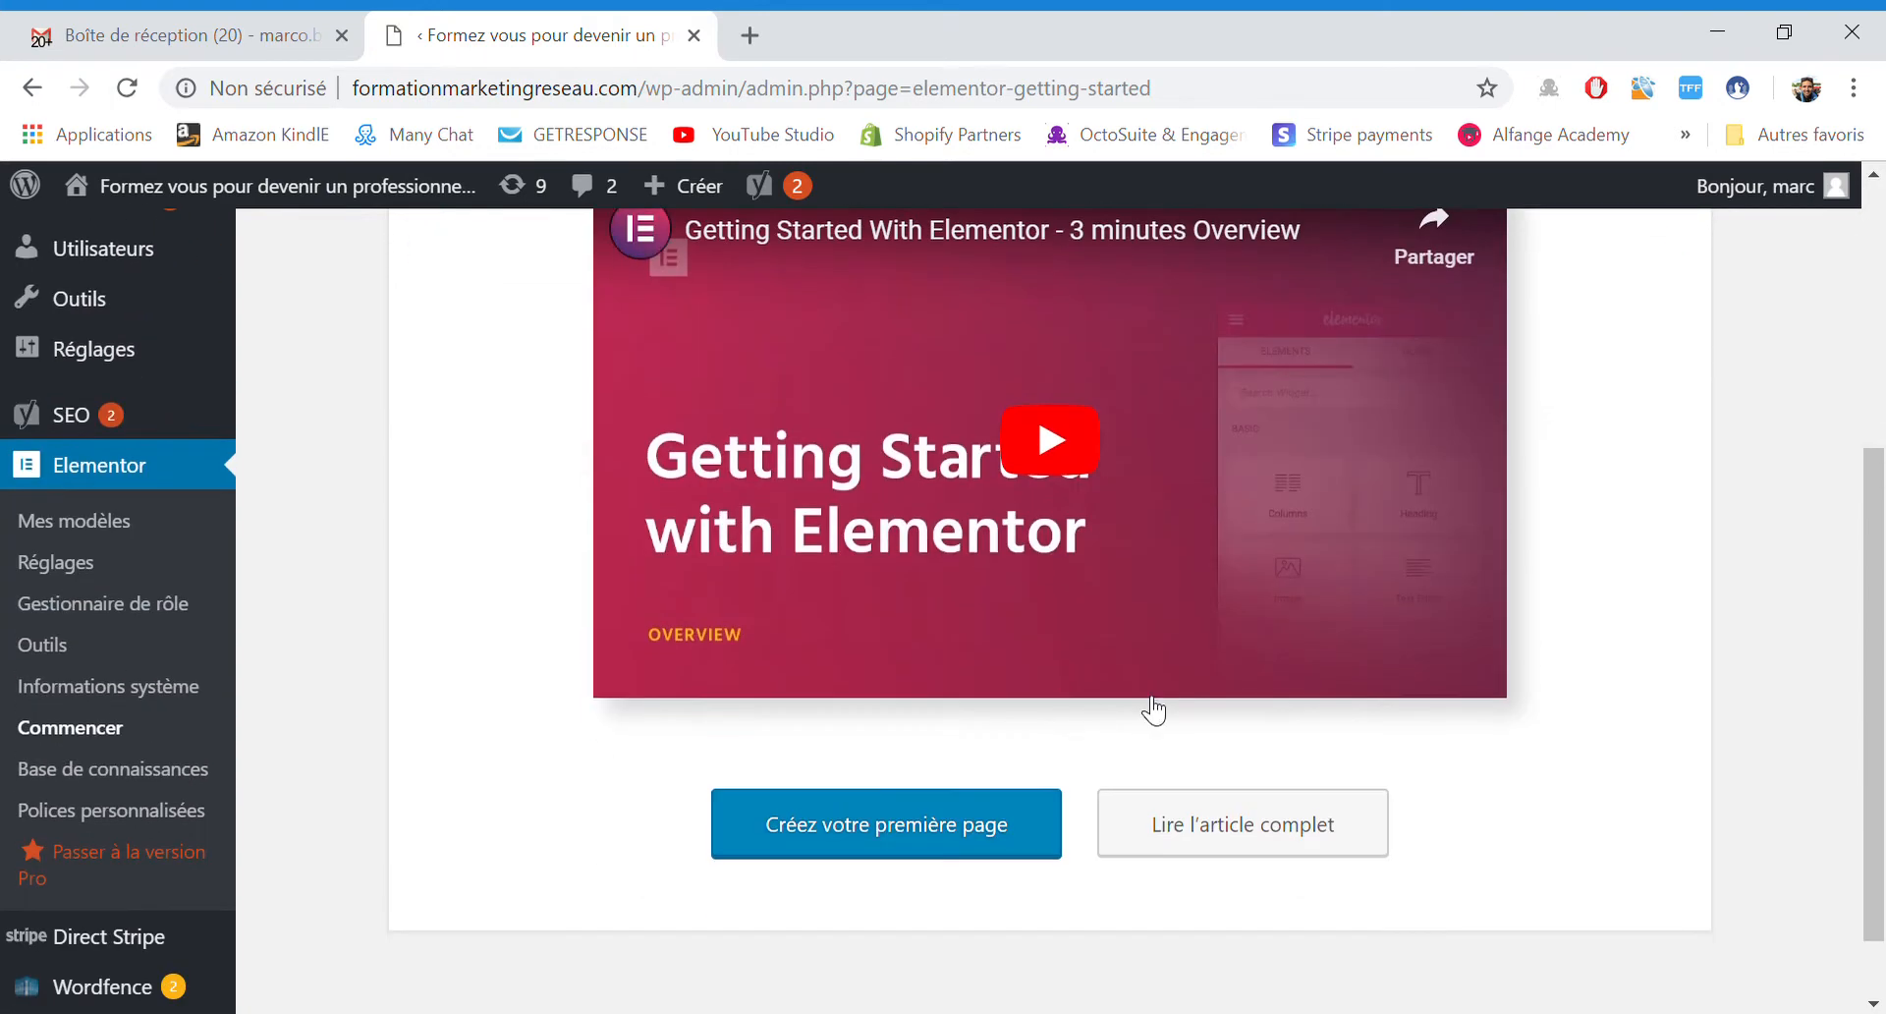
scroll(1149, 707, up, 3)
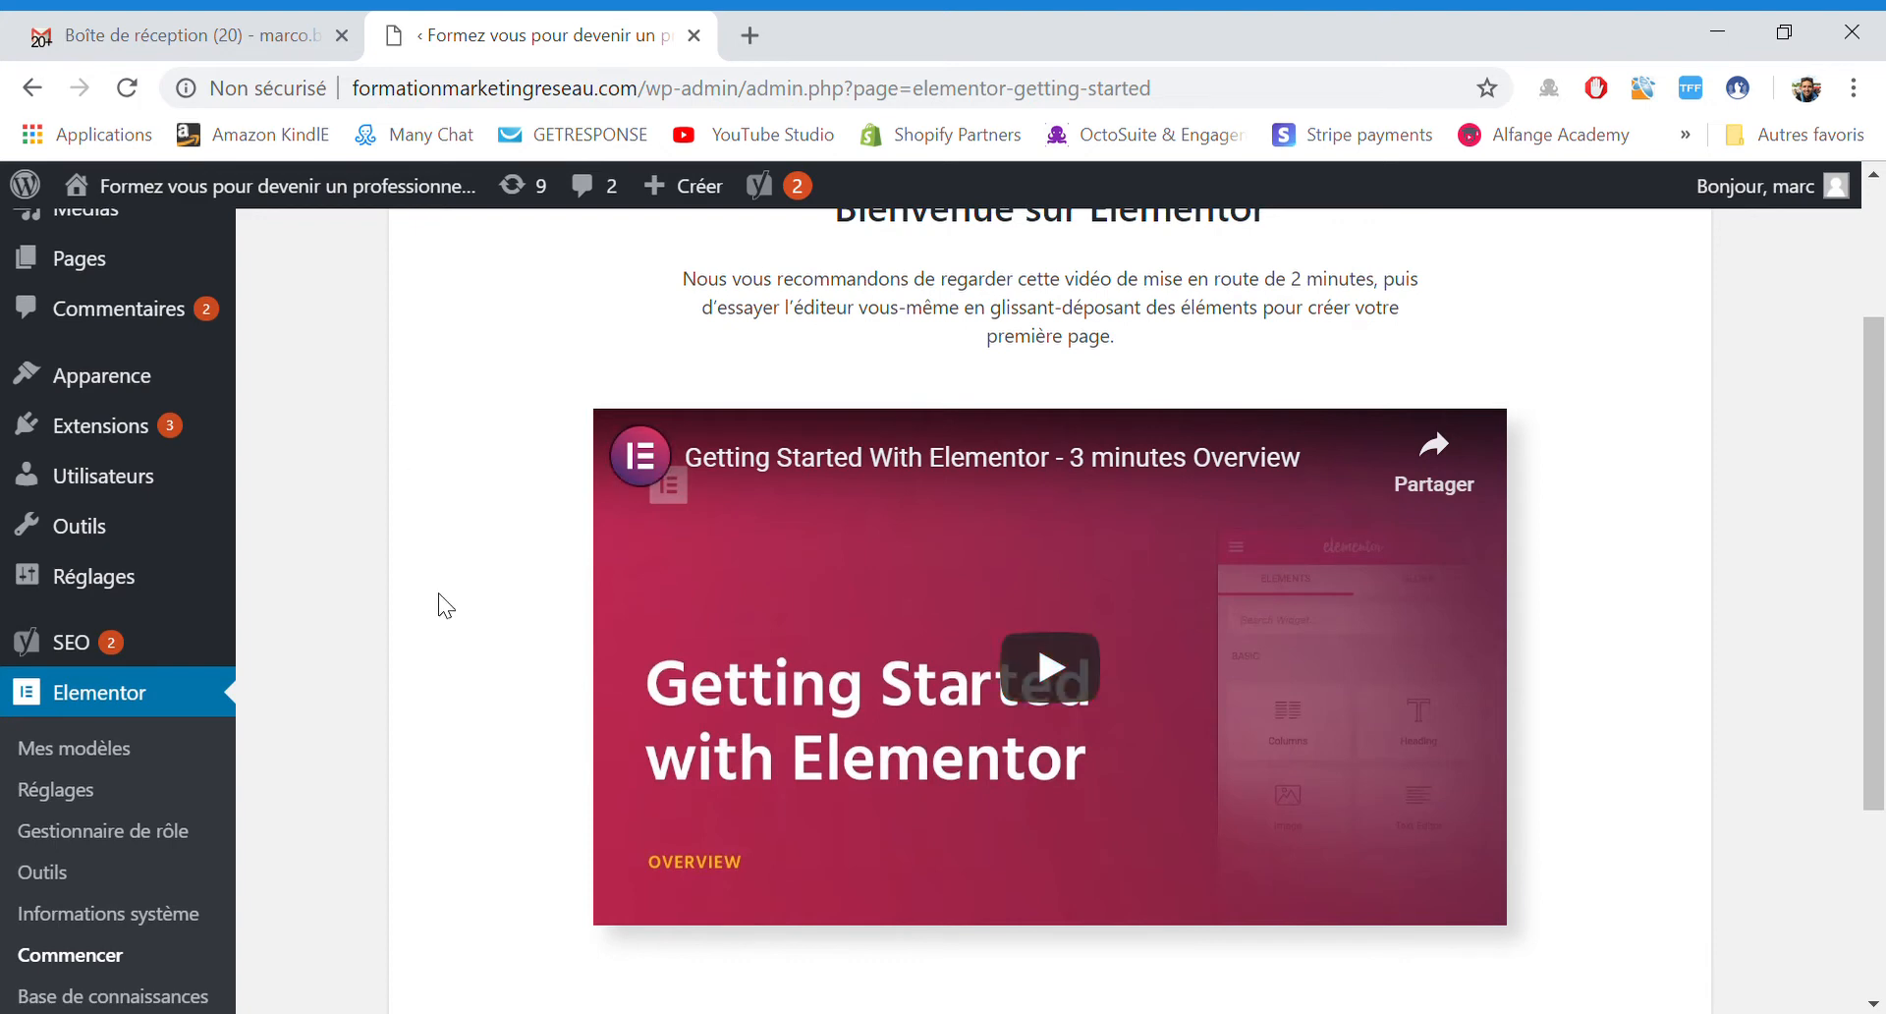
scroll(554, 482, up, 3)
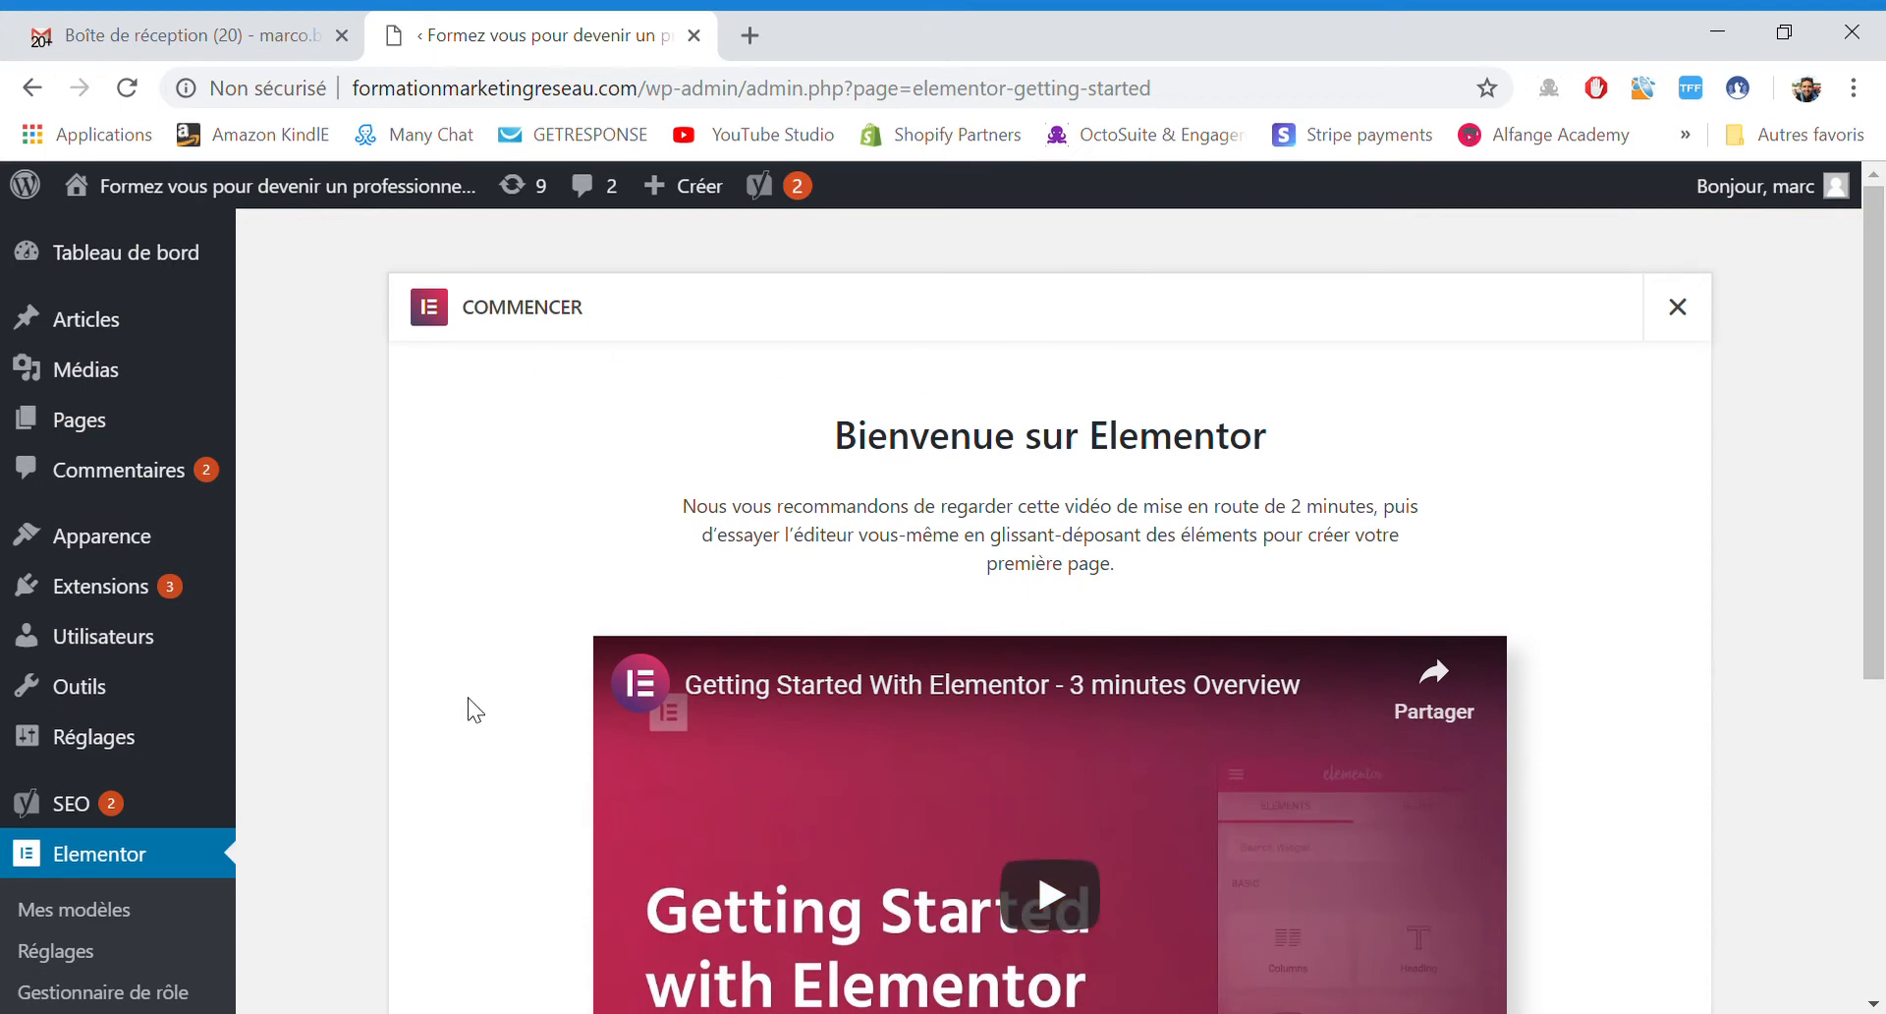
scroll(480, 703, down, 3)
scroll(987, 771, up, 2)
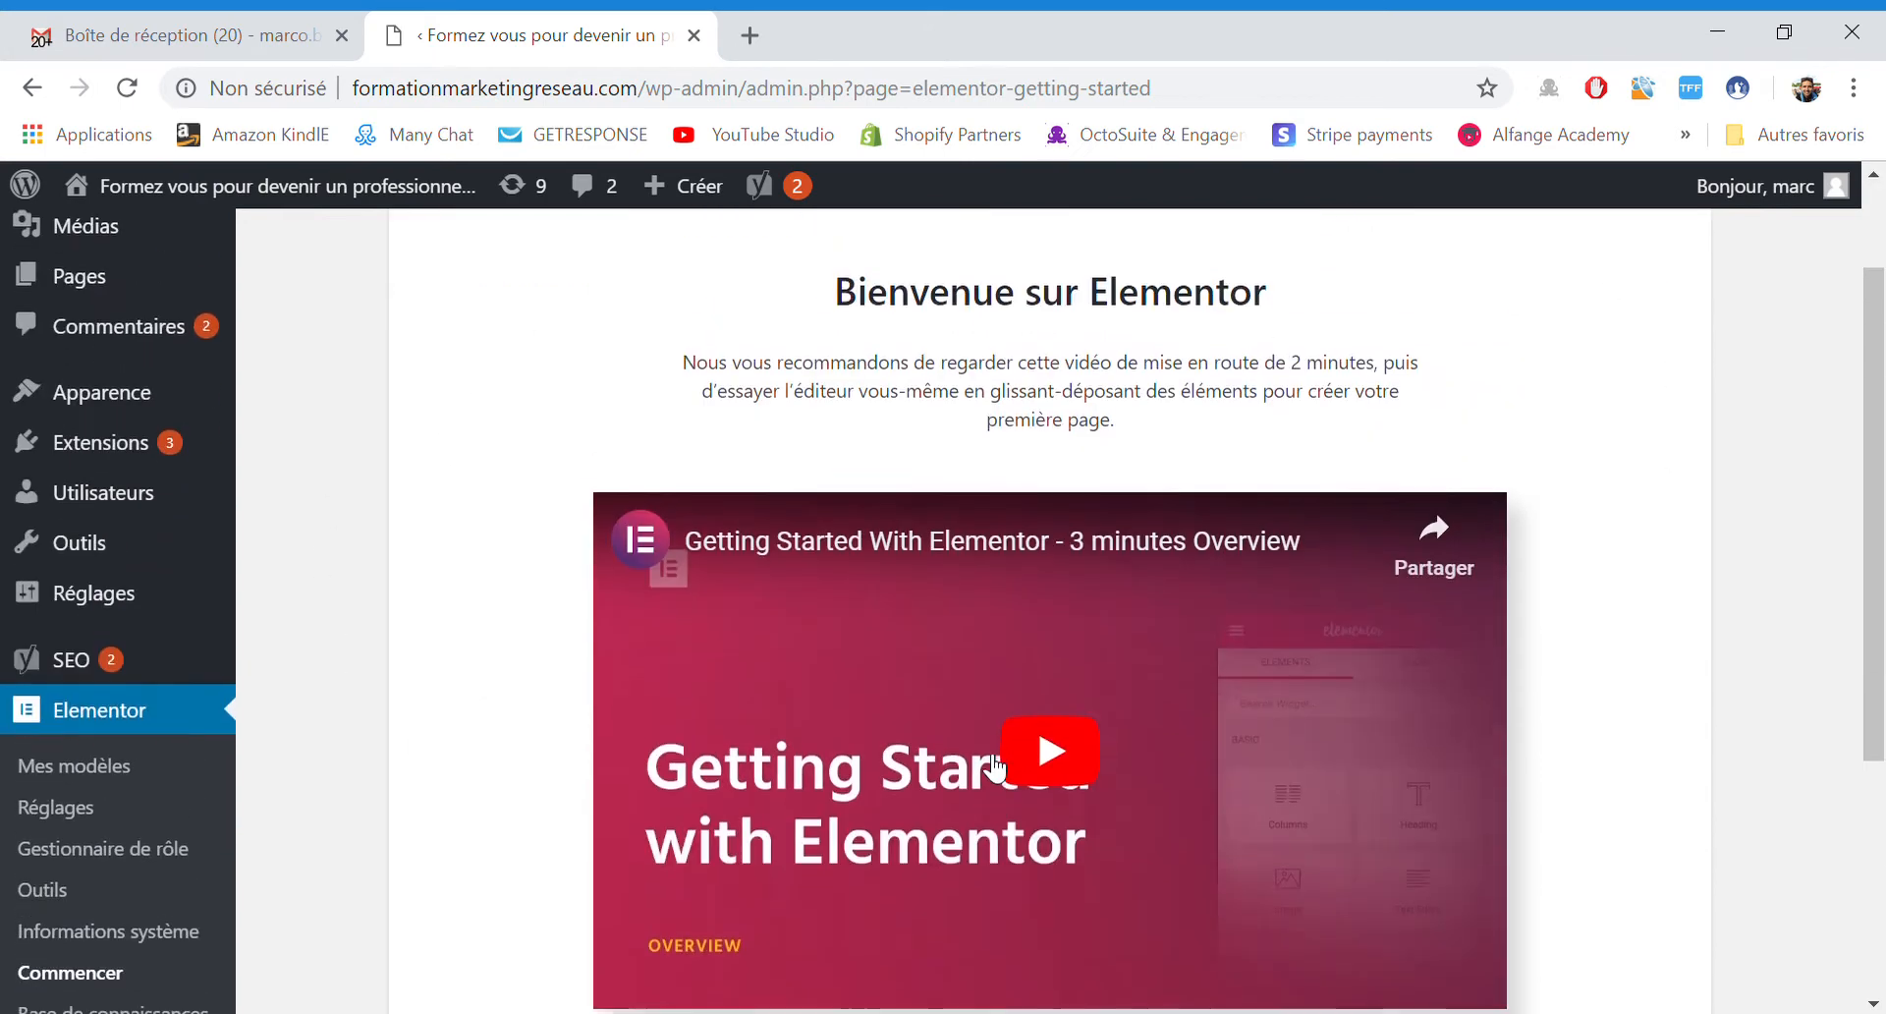
scroll(946, 568, down, 1)
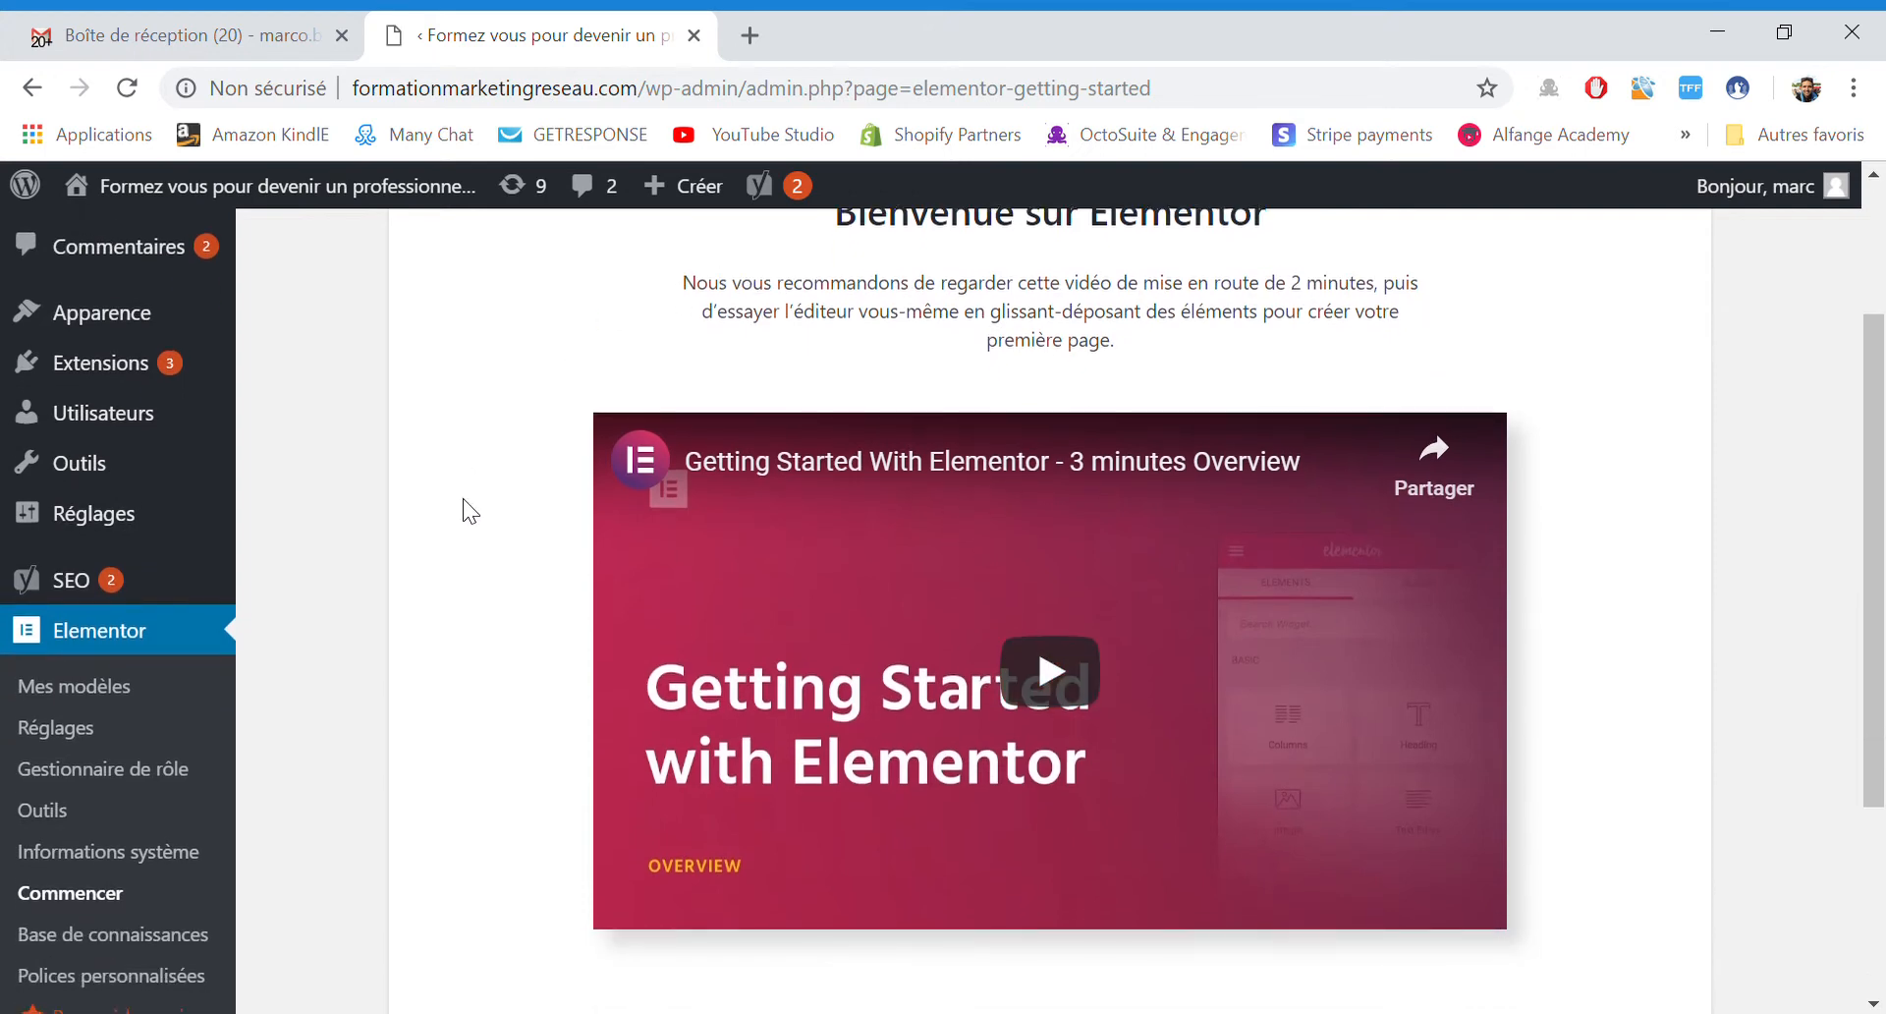
scroll(463, 498, up, 1)
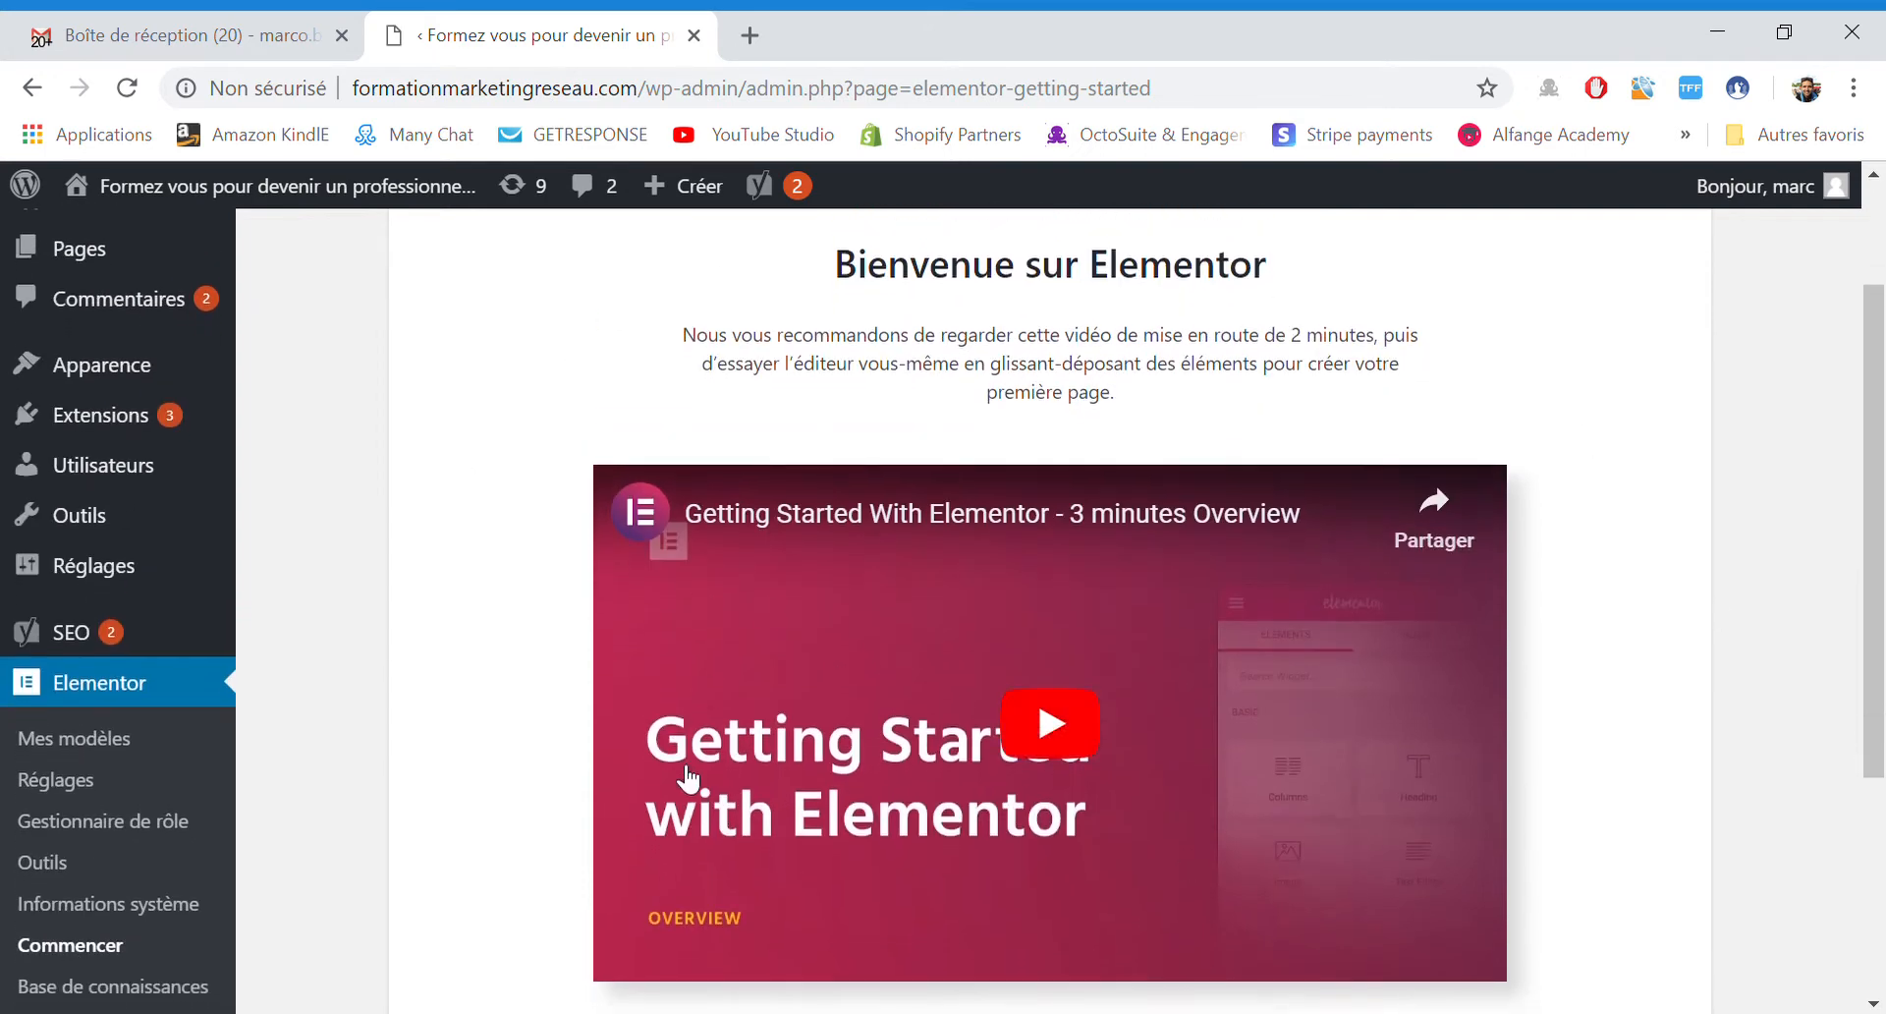
scroll(496, 735, up, 2)
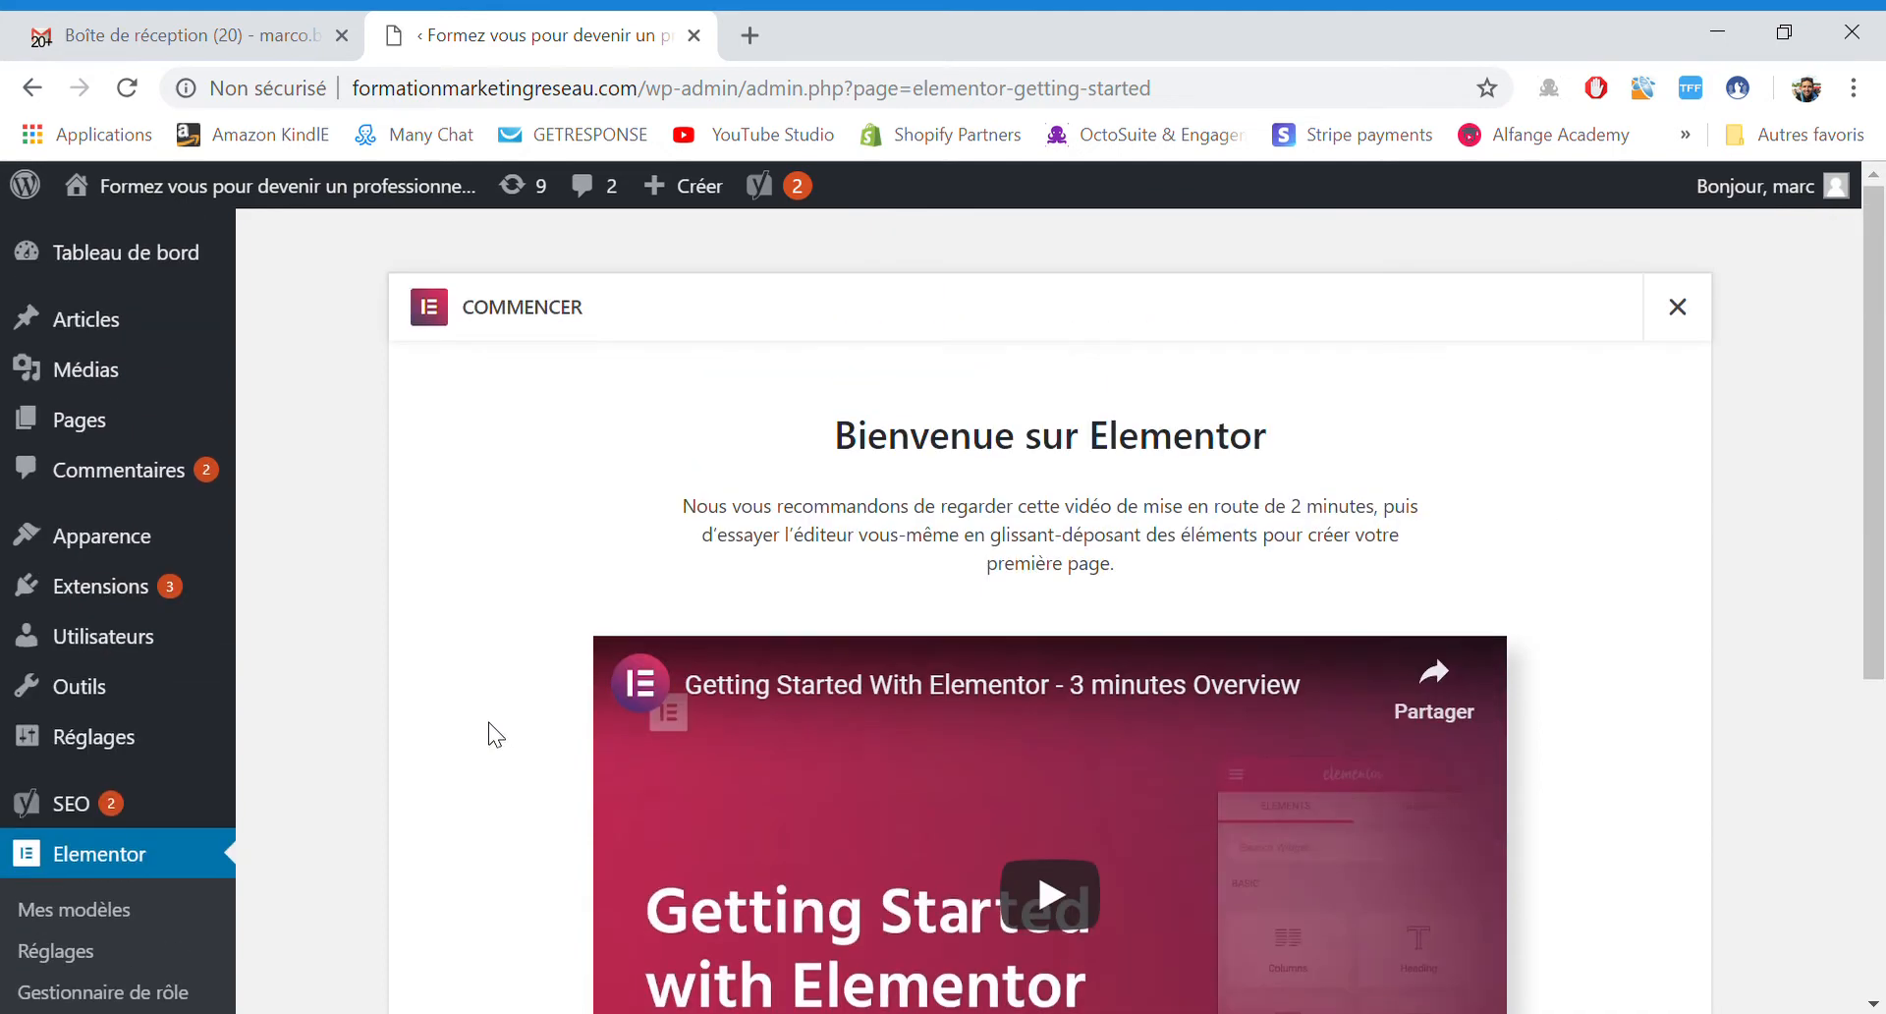
scroll(1663, 581, down, 5)
scroll(1663, 581, up, 4)
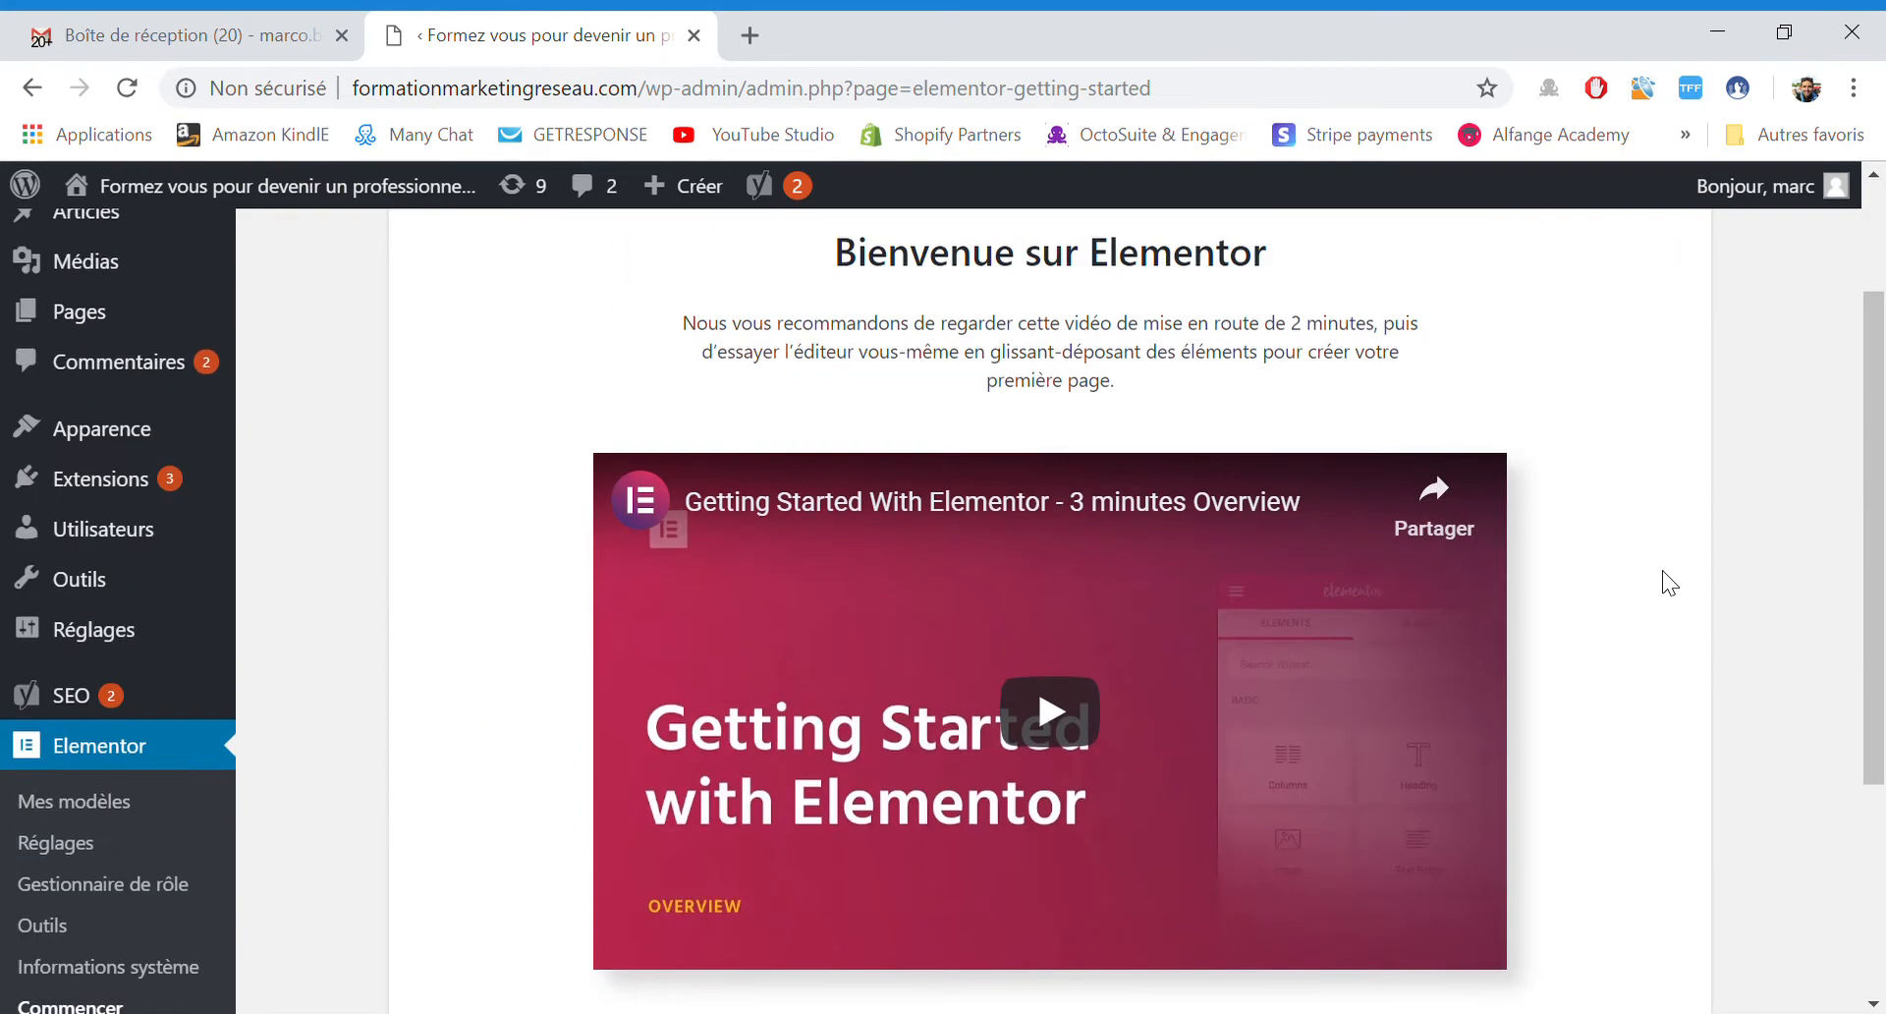
scroll(1663, 580, down, 3)
scroll(1669, 583, up, 5)
scroll(1669, 582, down, 3)
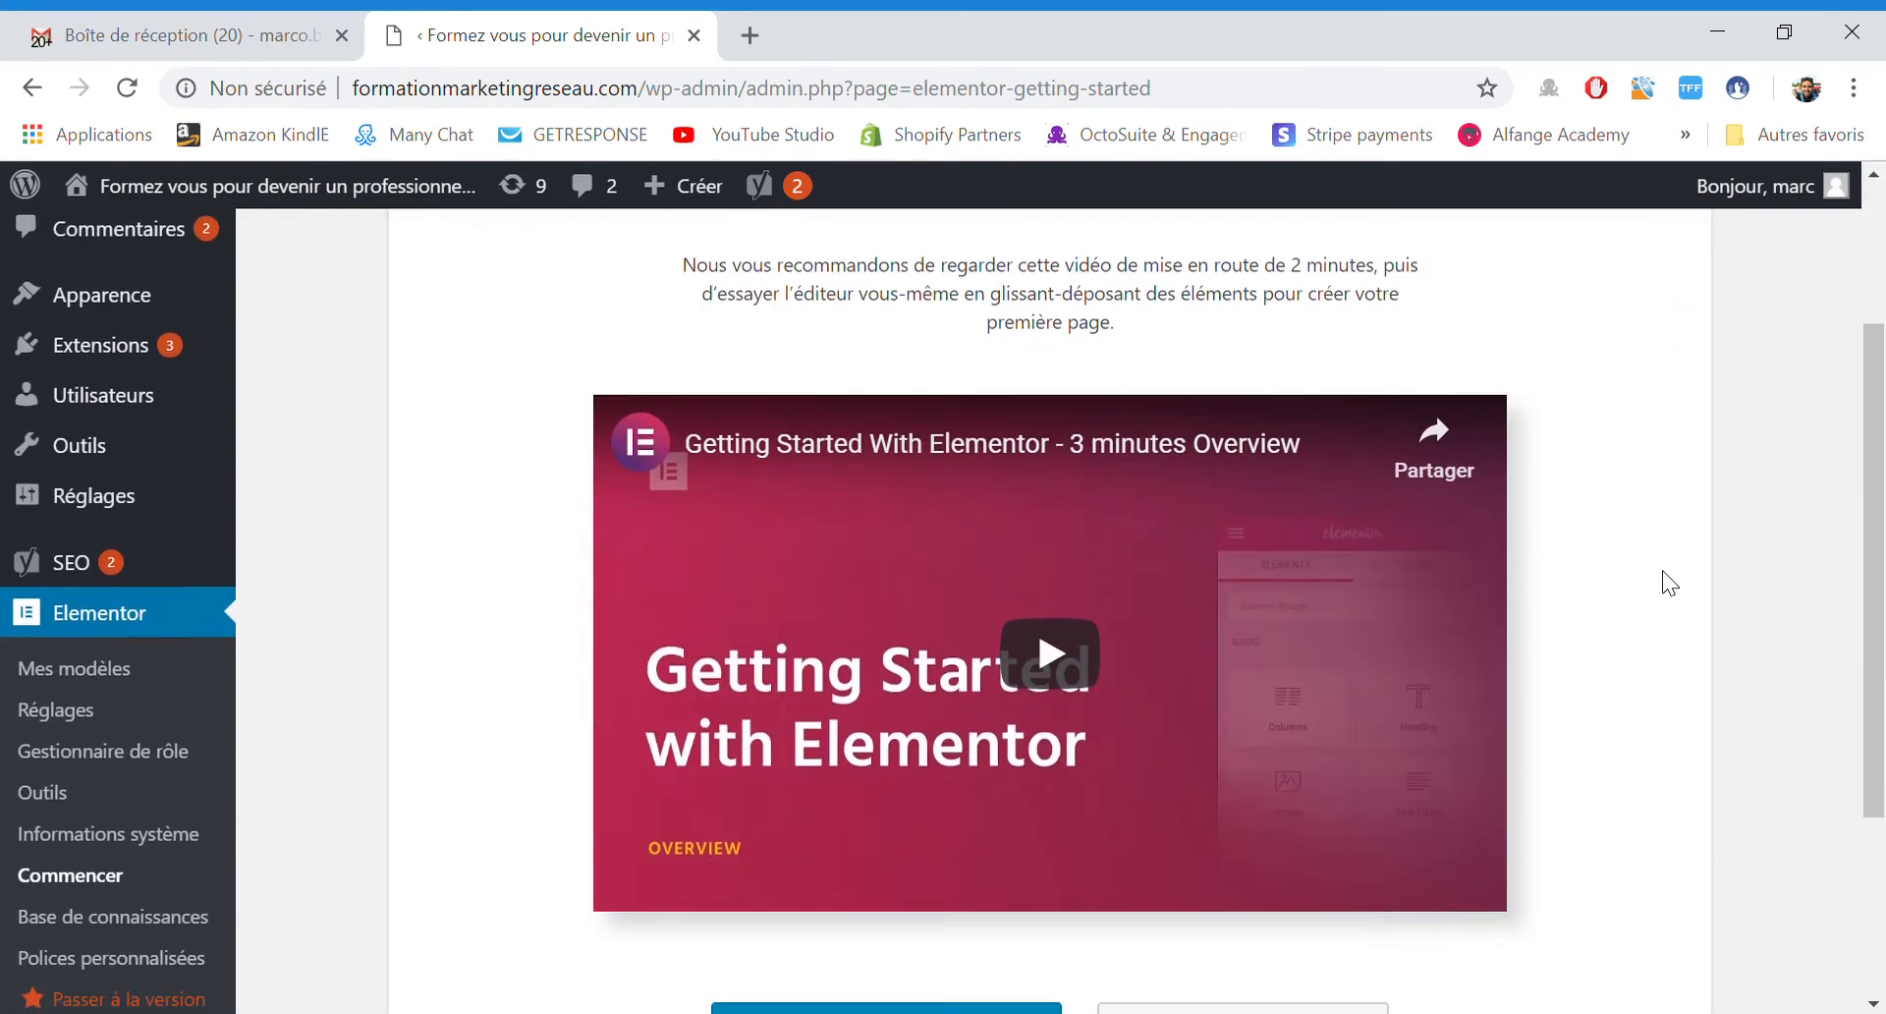
scroll(1669, 582, up, 3)
scroll(1669, 582, down, 4)
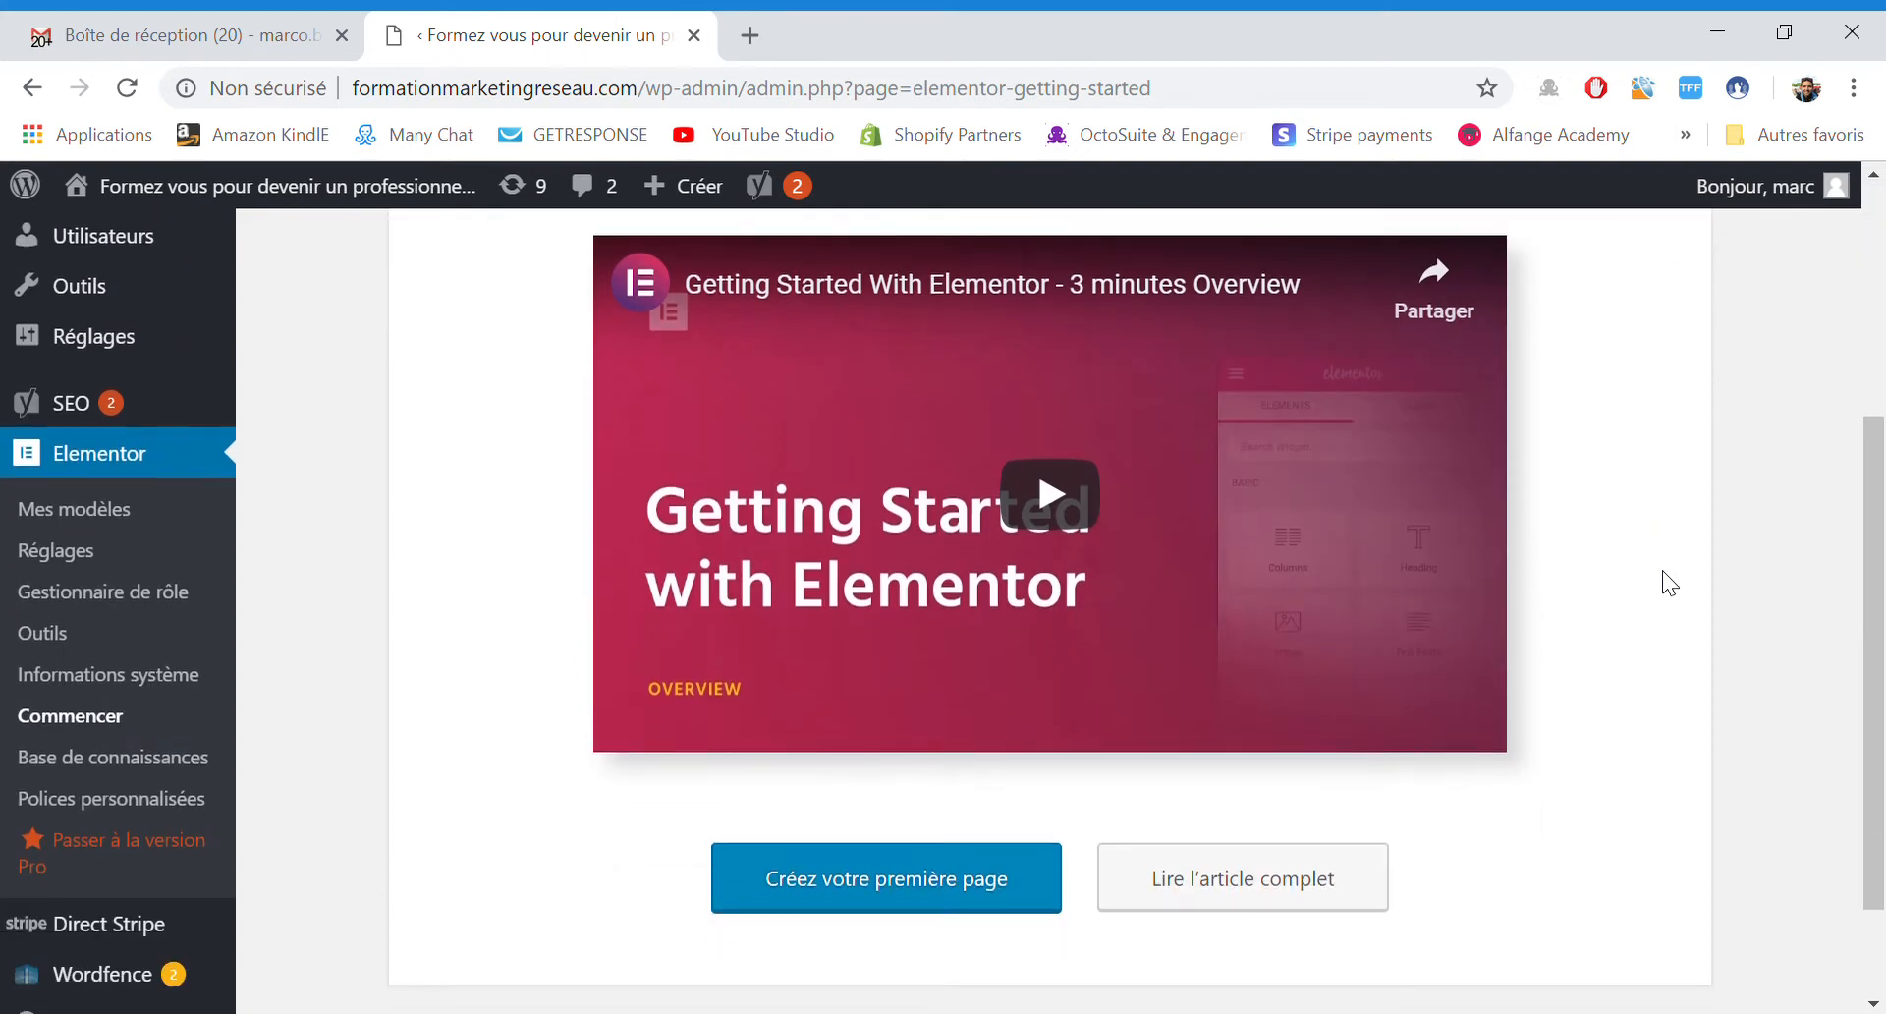
scroll(1191, 711, down, 2)
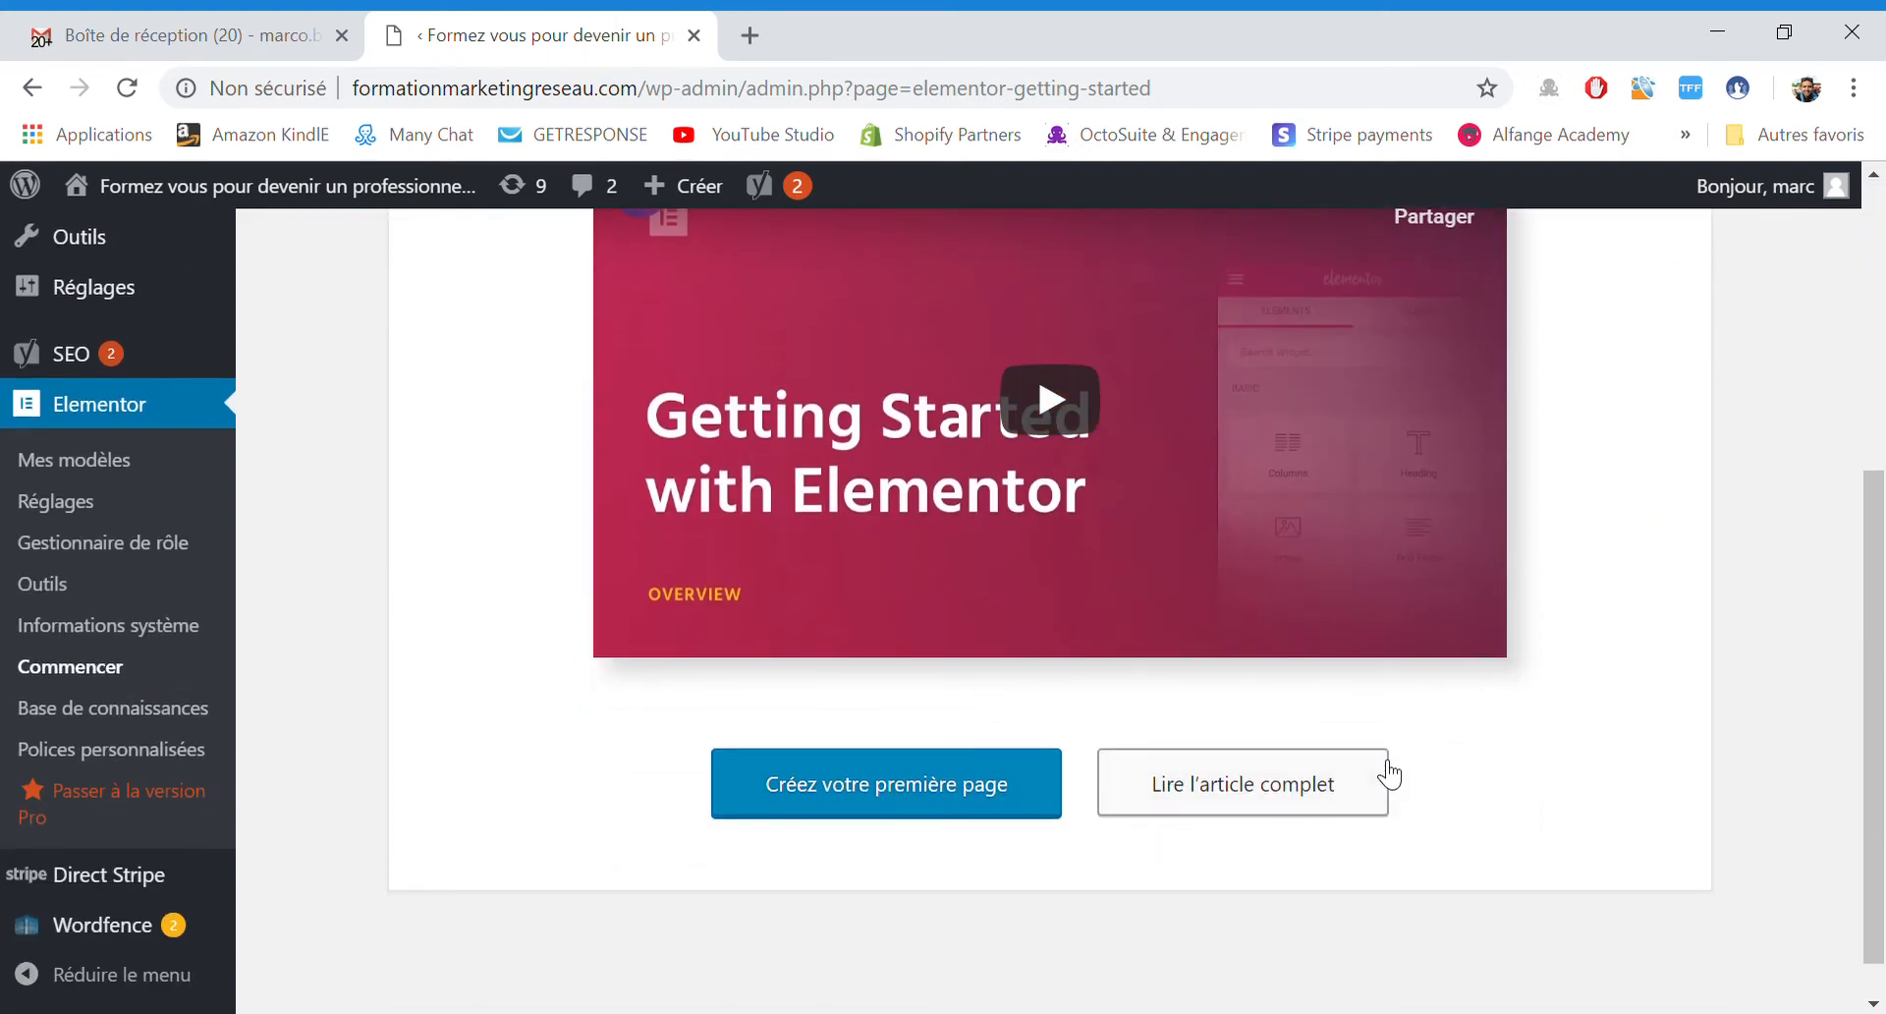
scroll(1380, 766, up, 6)
click(1685, 330)
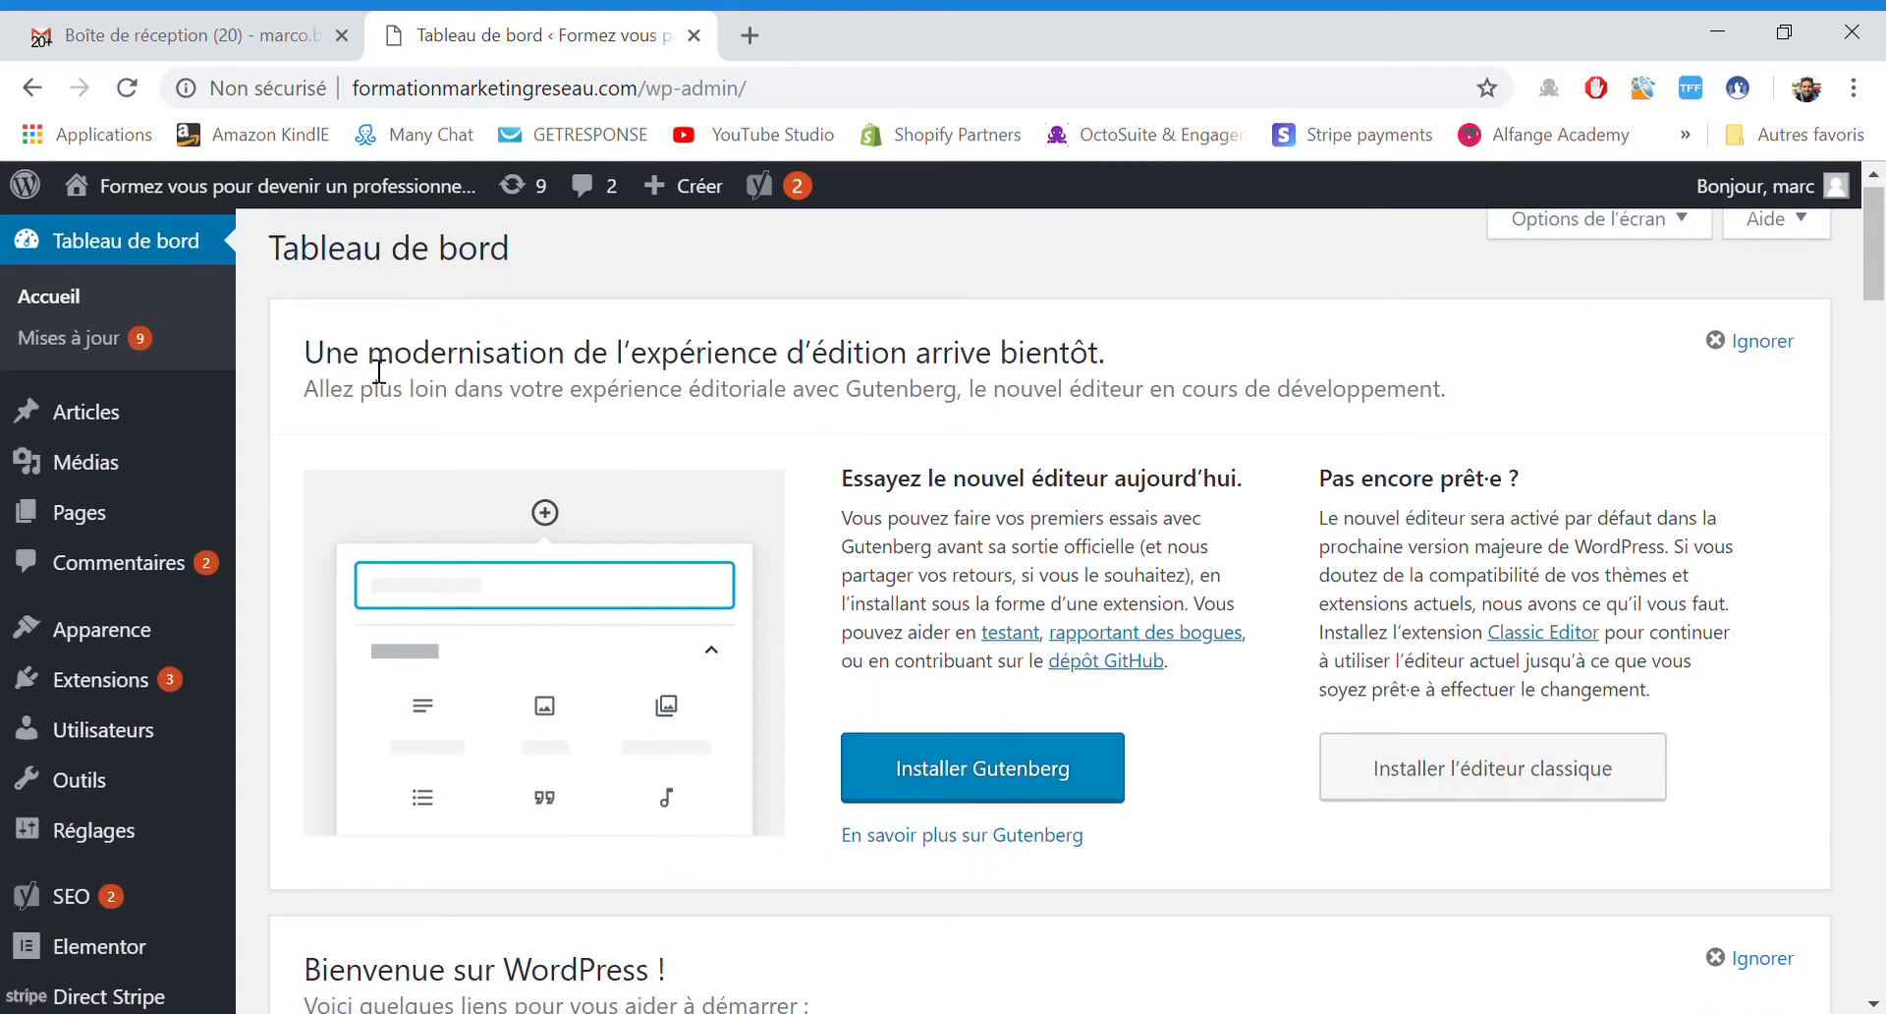
Go to the page for adding extensions and search by keyword for elementor.
mouse_move(89, 717)
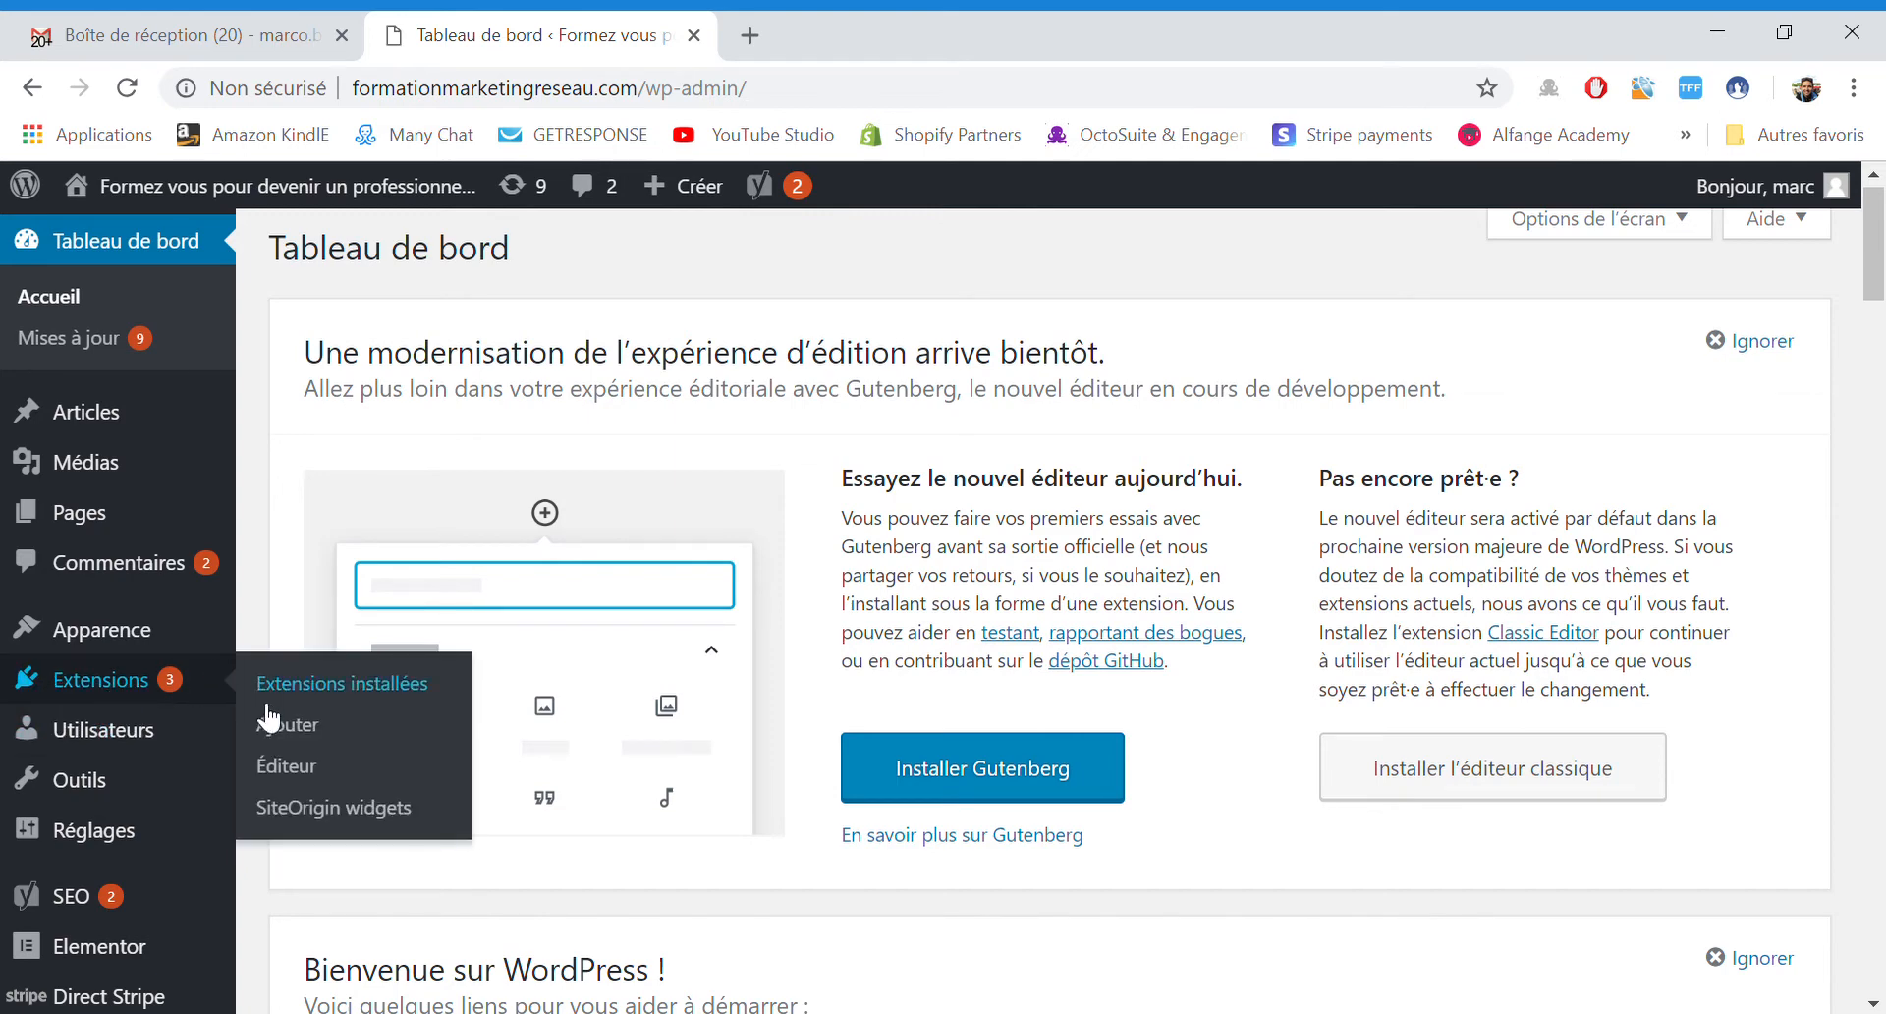
click(294, 729)
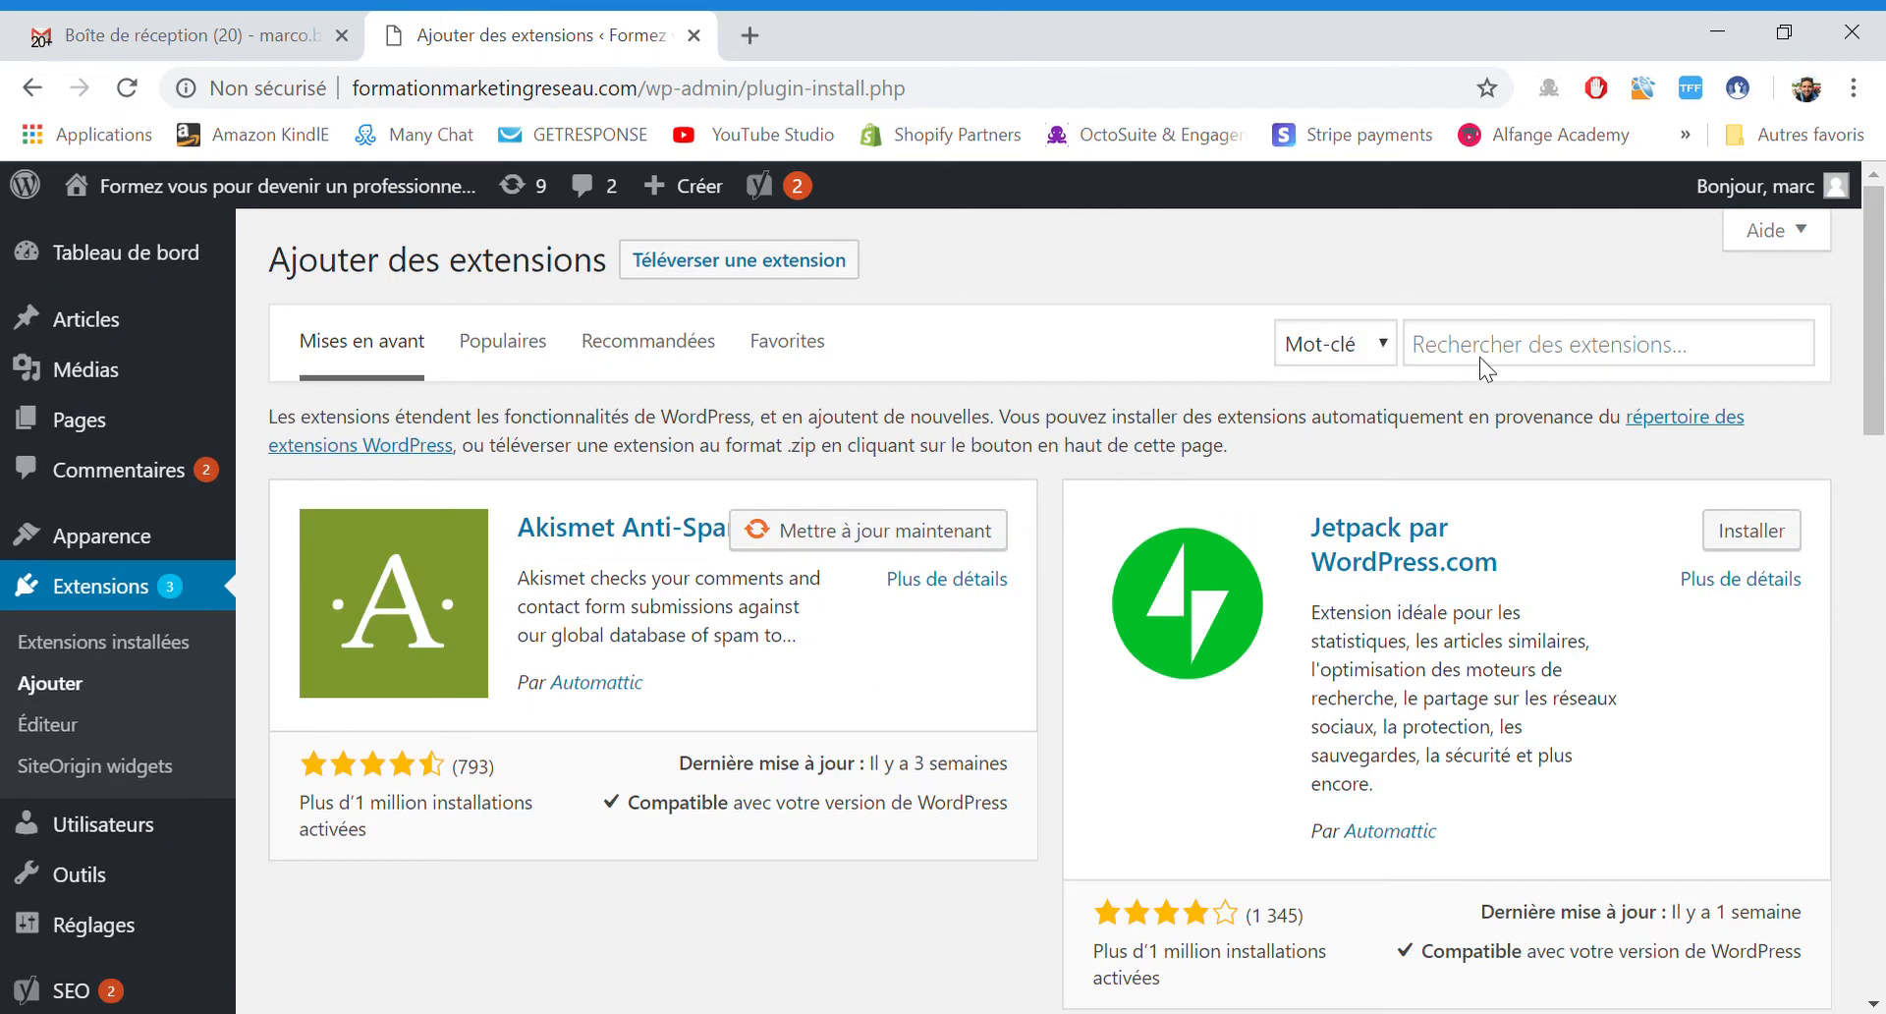
click(1528, 352)
text(elemo)
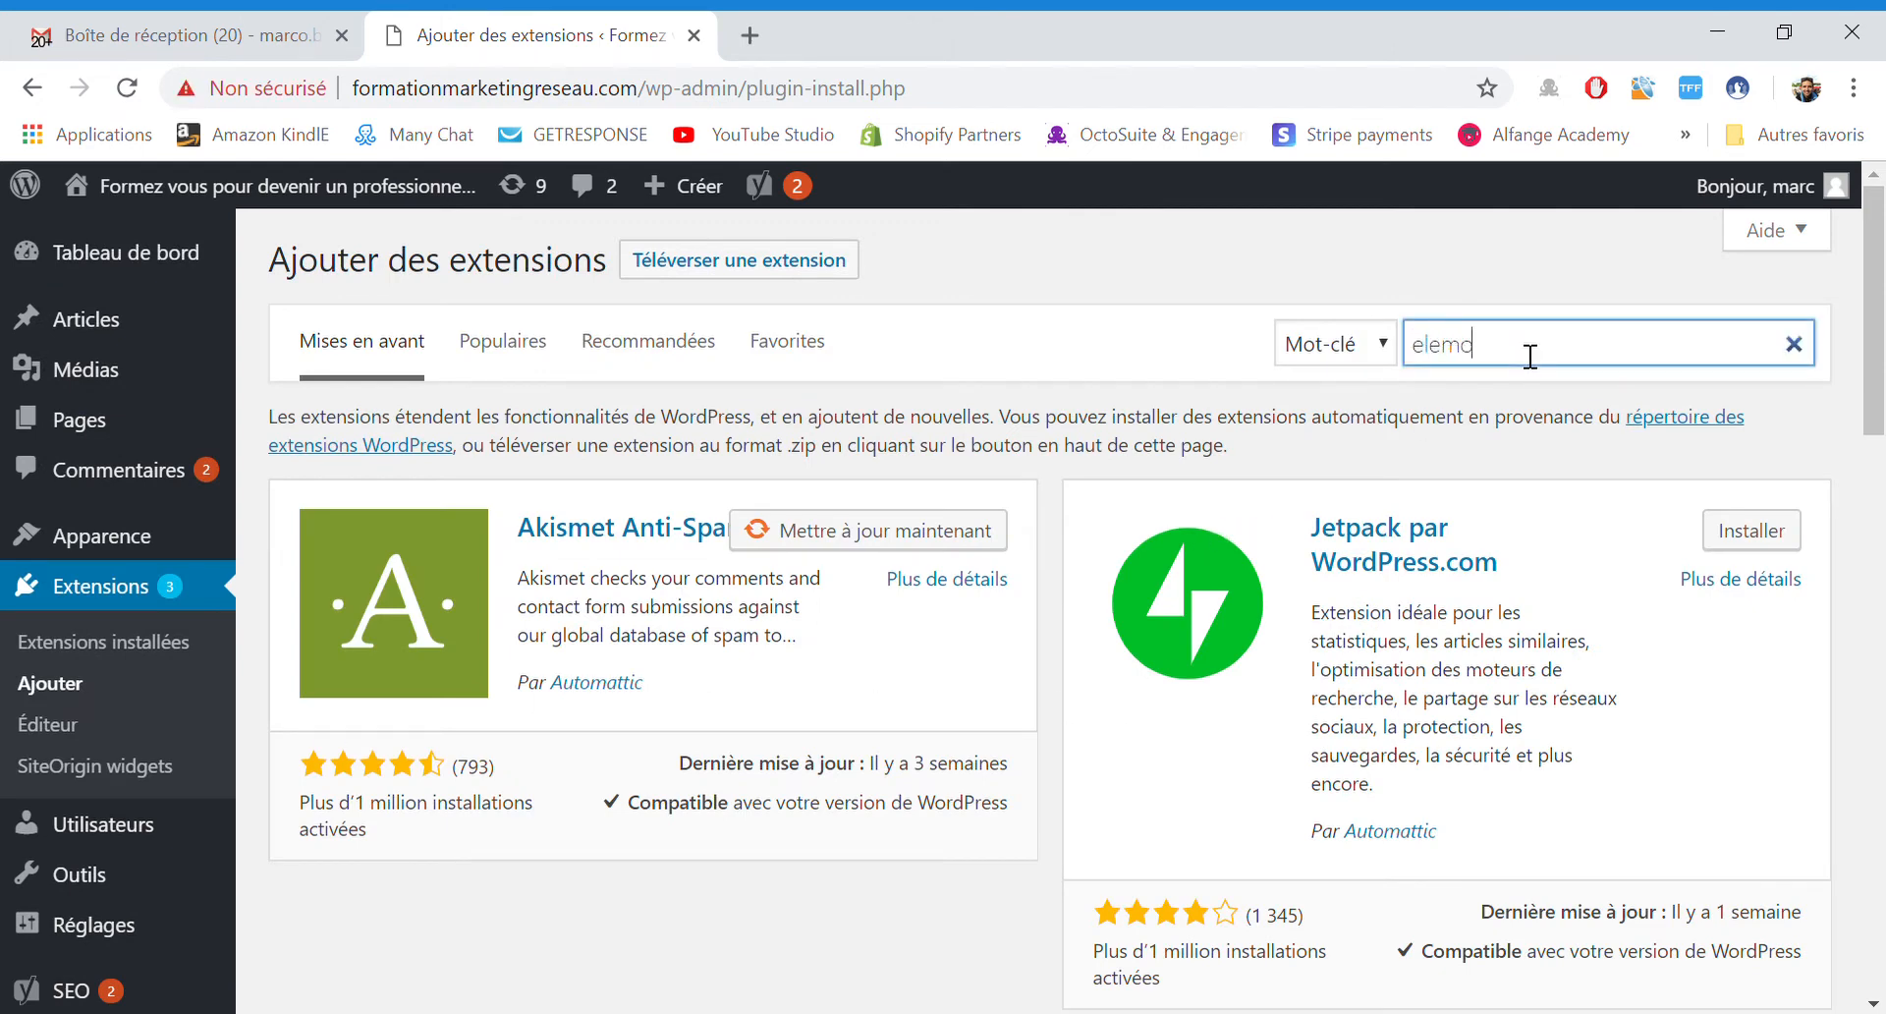
text(ntornto)
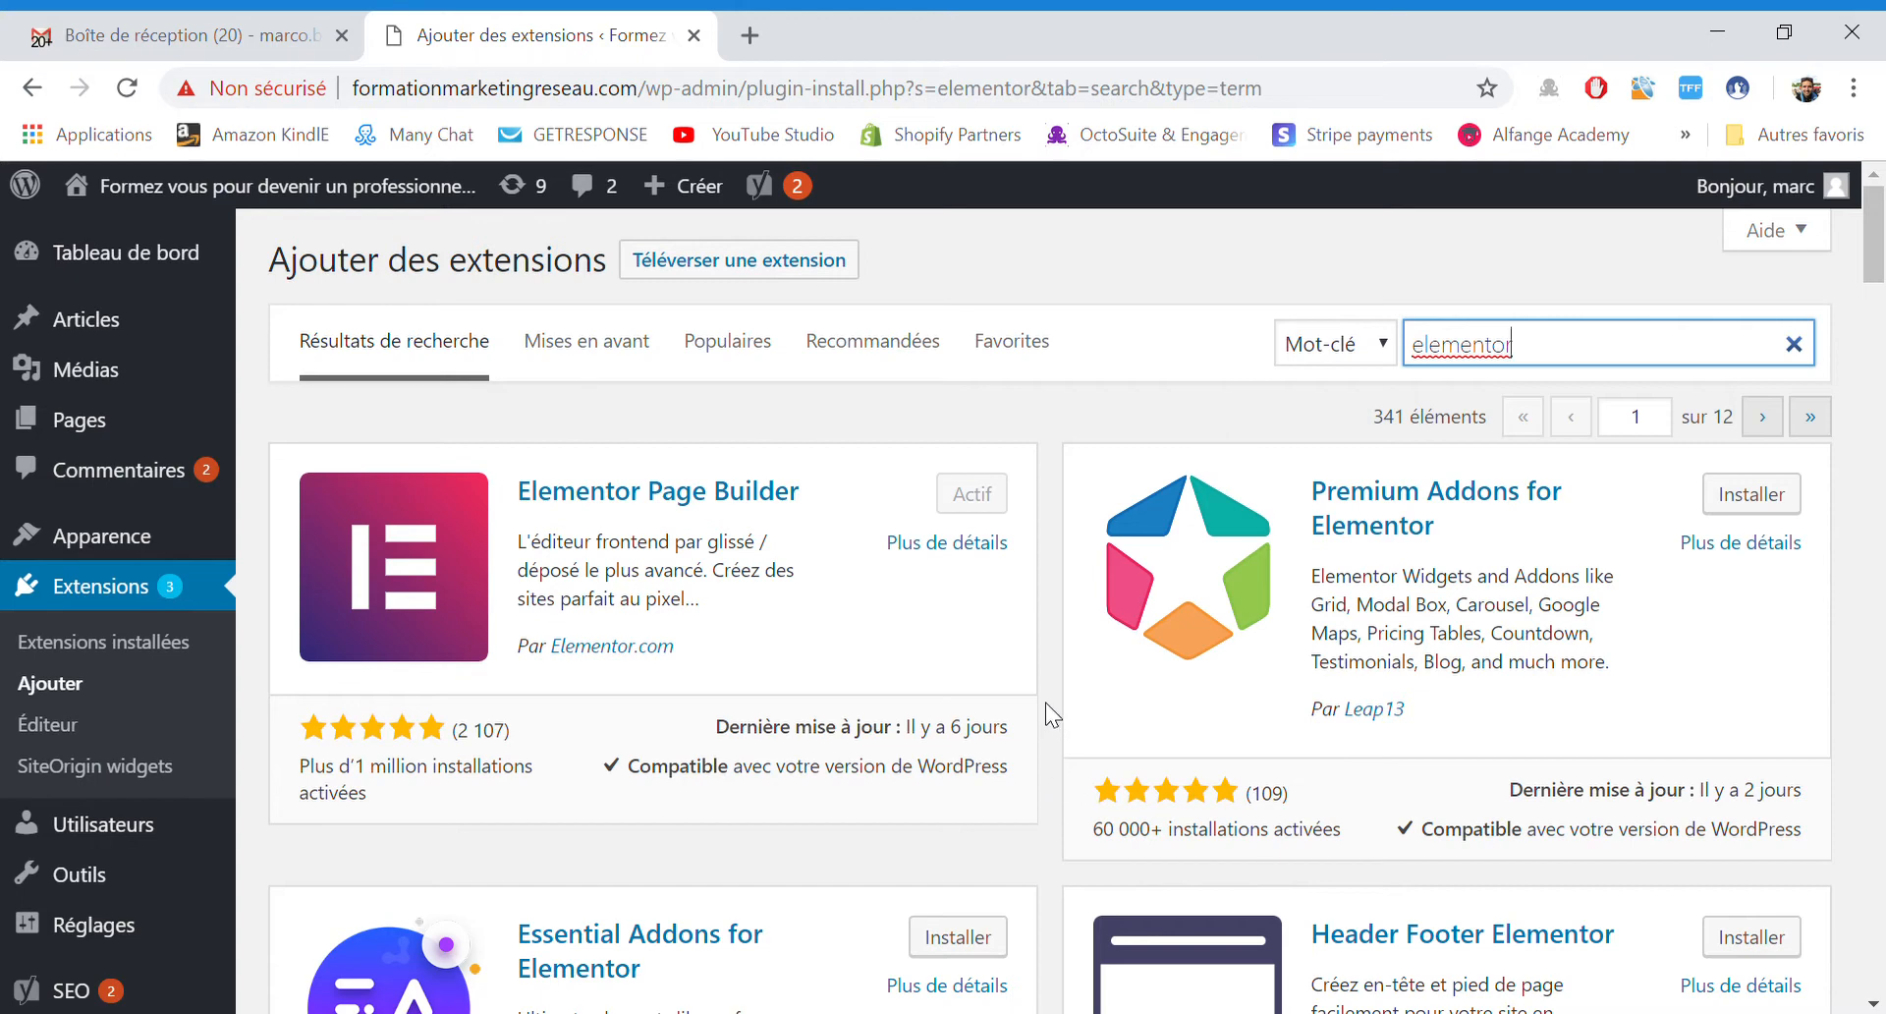
Install and activate the Premium Addons for Elementor plugin from the search results.
scroll(1051, 715, down, 1)
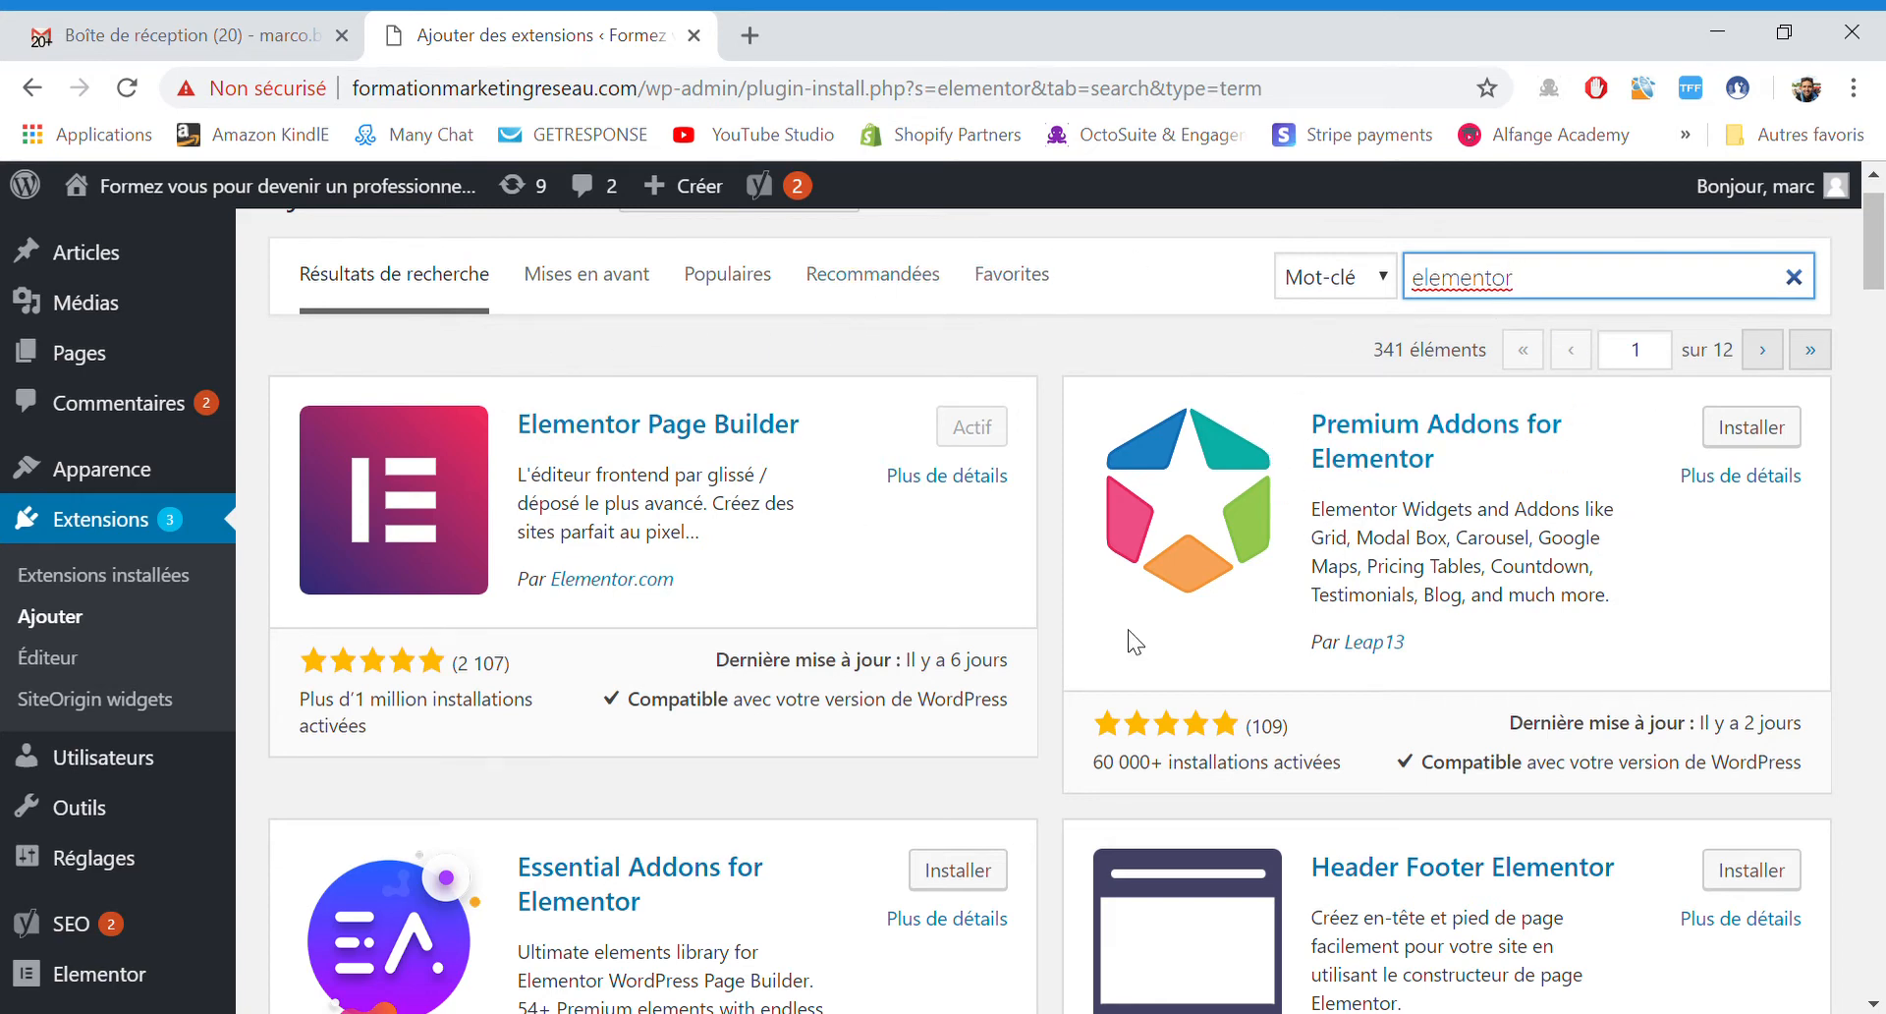
drag(1294, 732, 1189, 735)
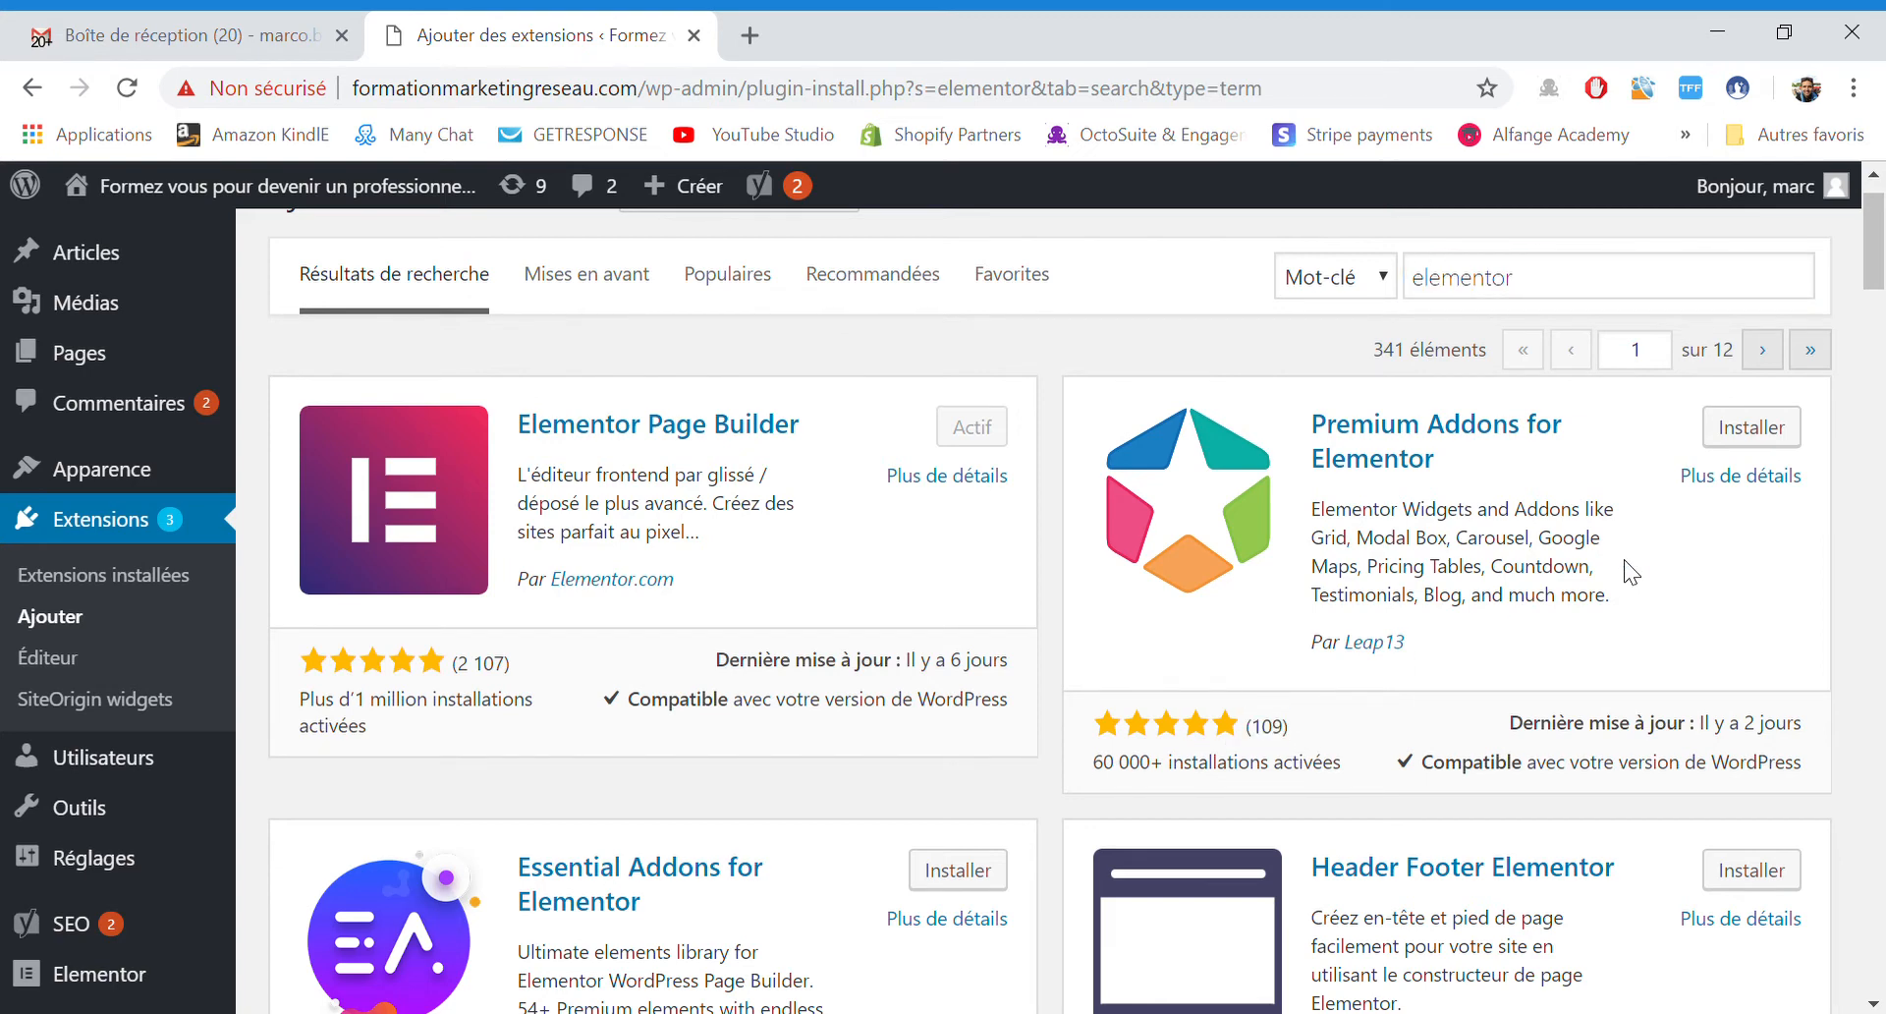
click(1744, 431)
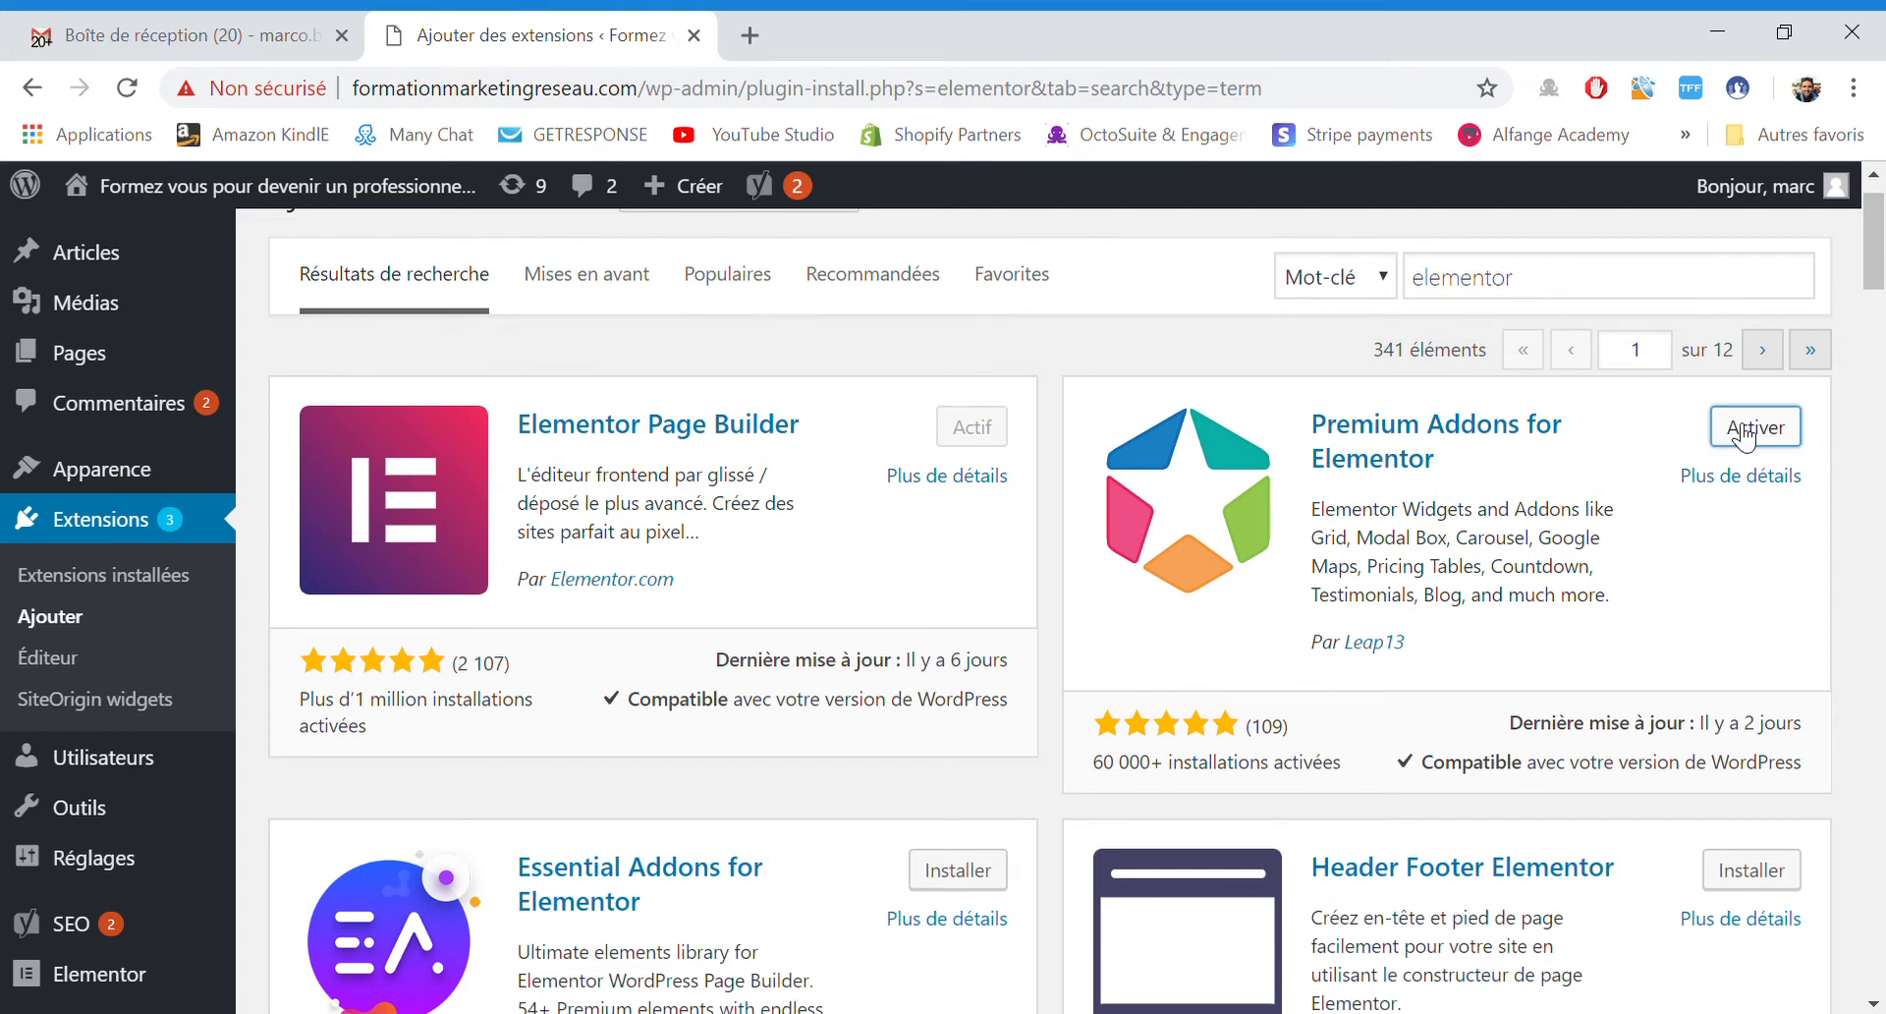
click(1744, 435)
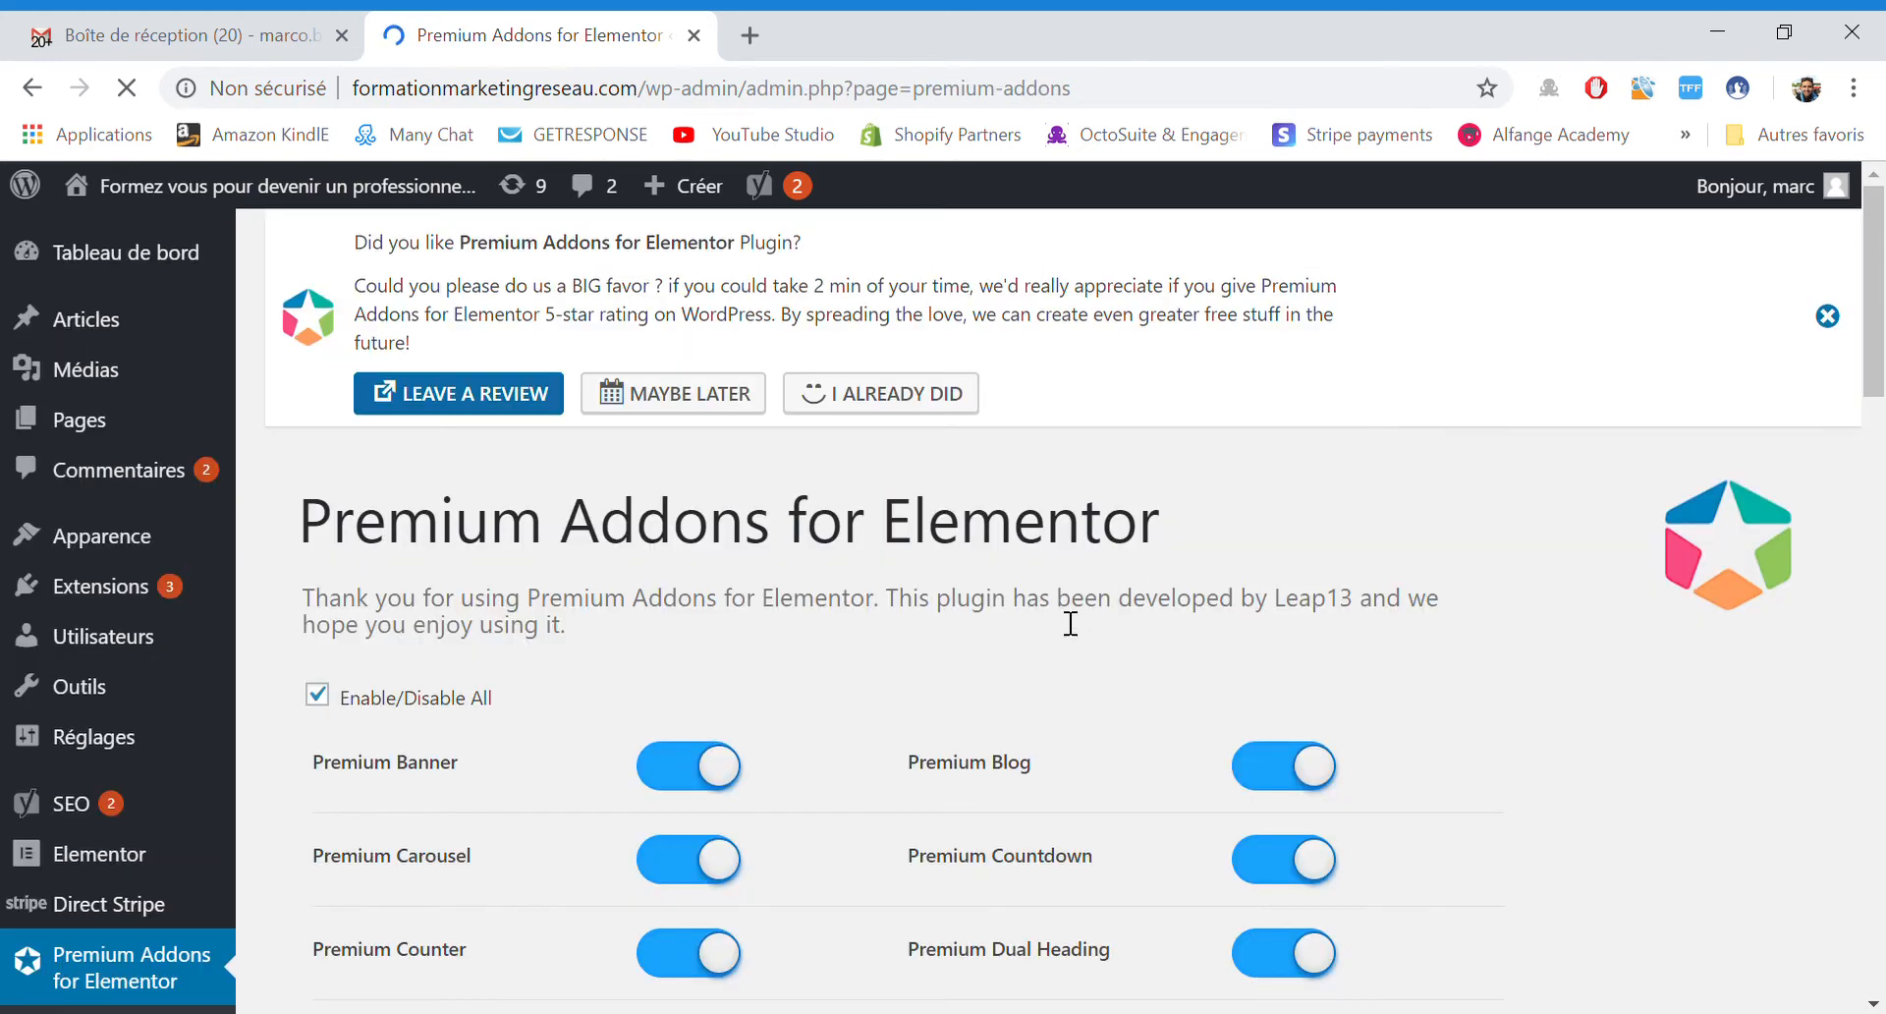
Review the Premium Addons for Elementor widget settings, comparing the enabled widgets with the PRO elements.
scroll(1069, 622, down, 2)
scroll(1071, 622, up, 2)
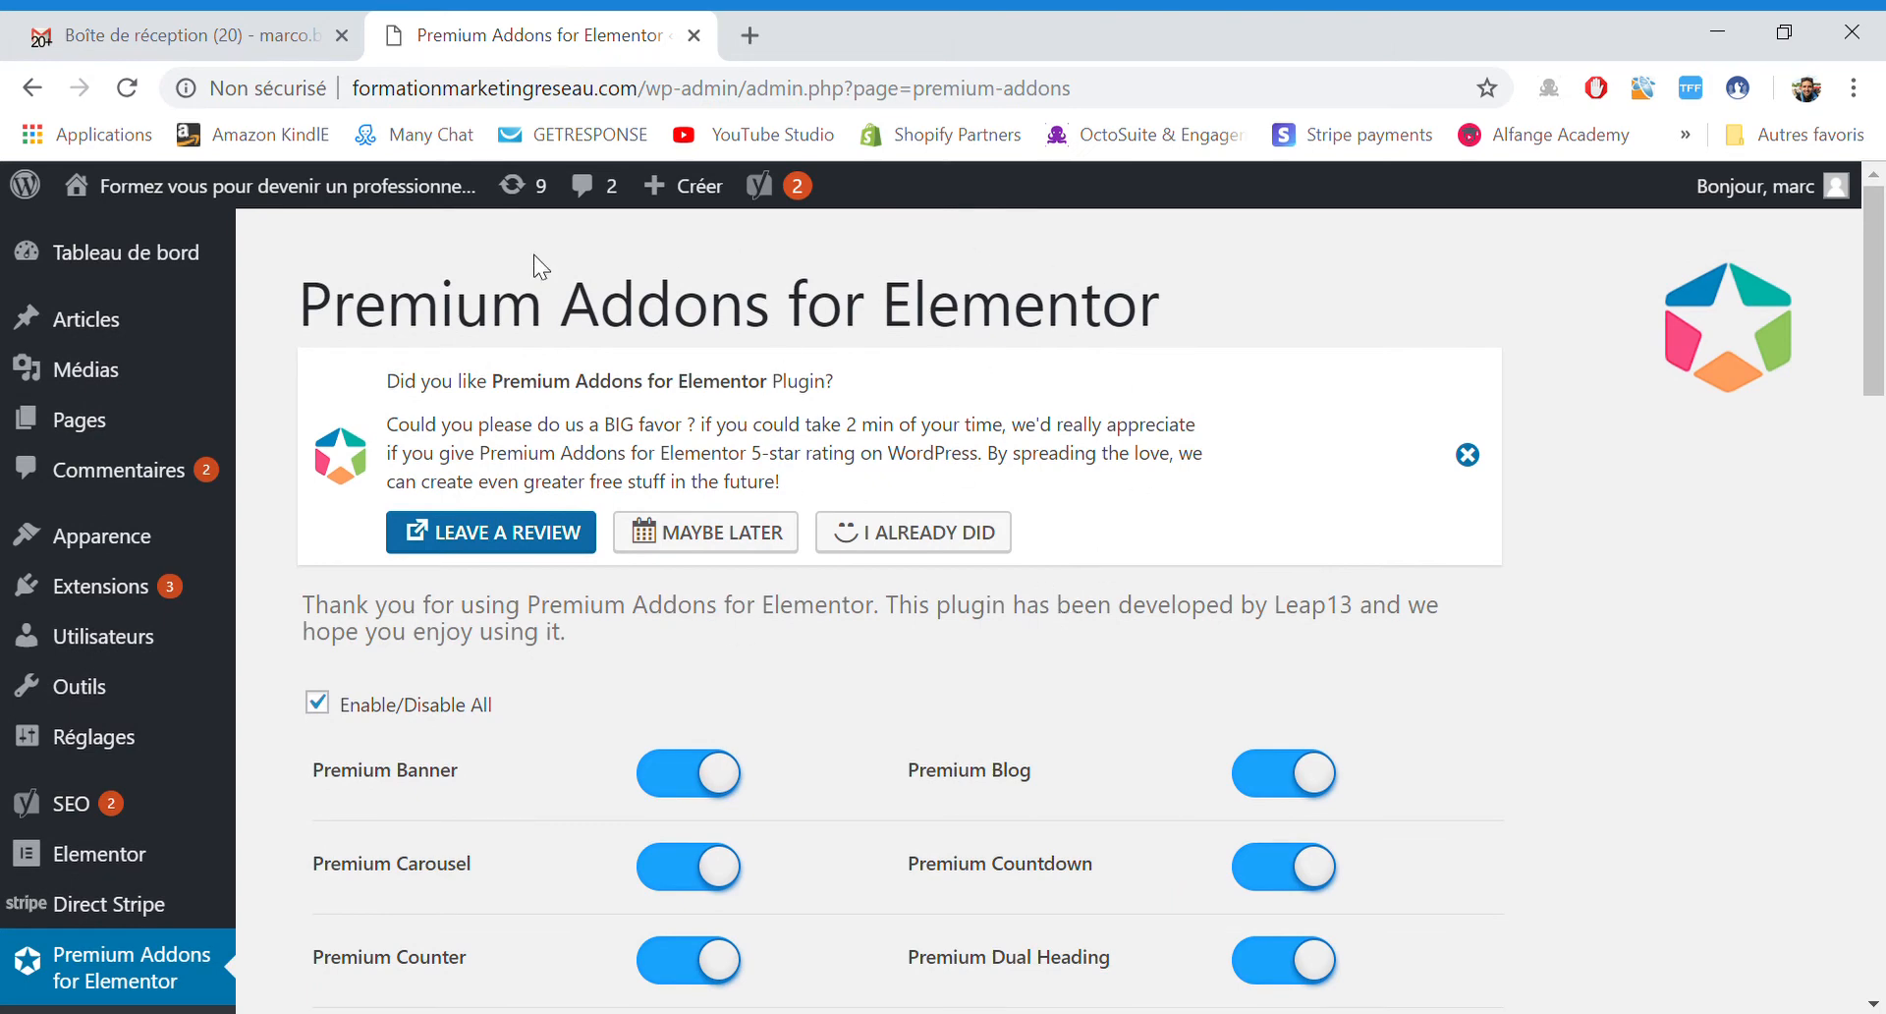
triple_click(438, 322)
click(438, 321)
scroll(840, 354, down, 5)
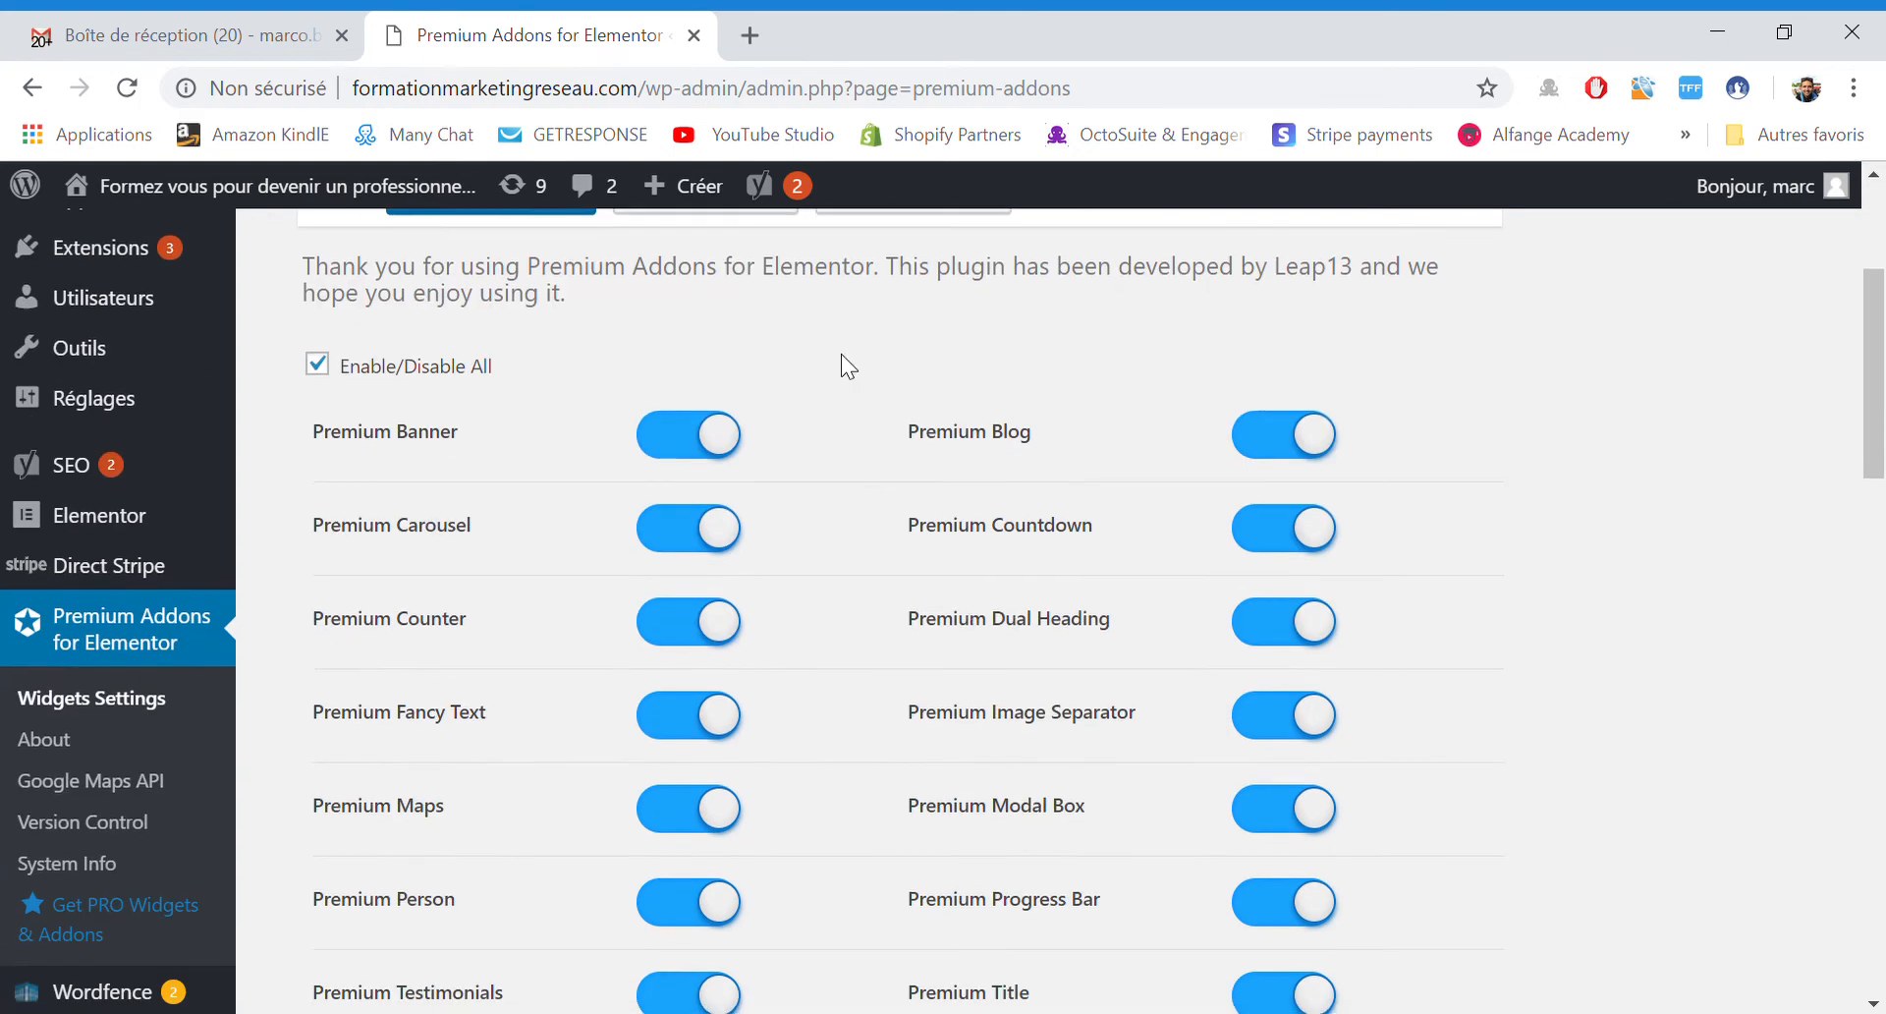
scroll(1656, 580, down, 6)
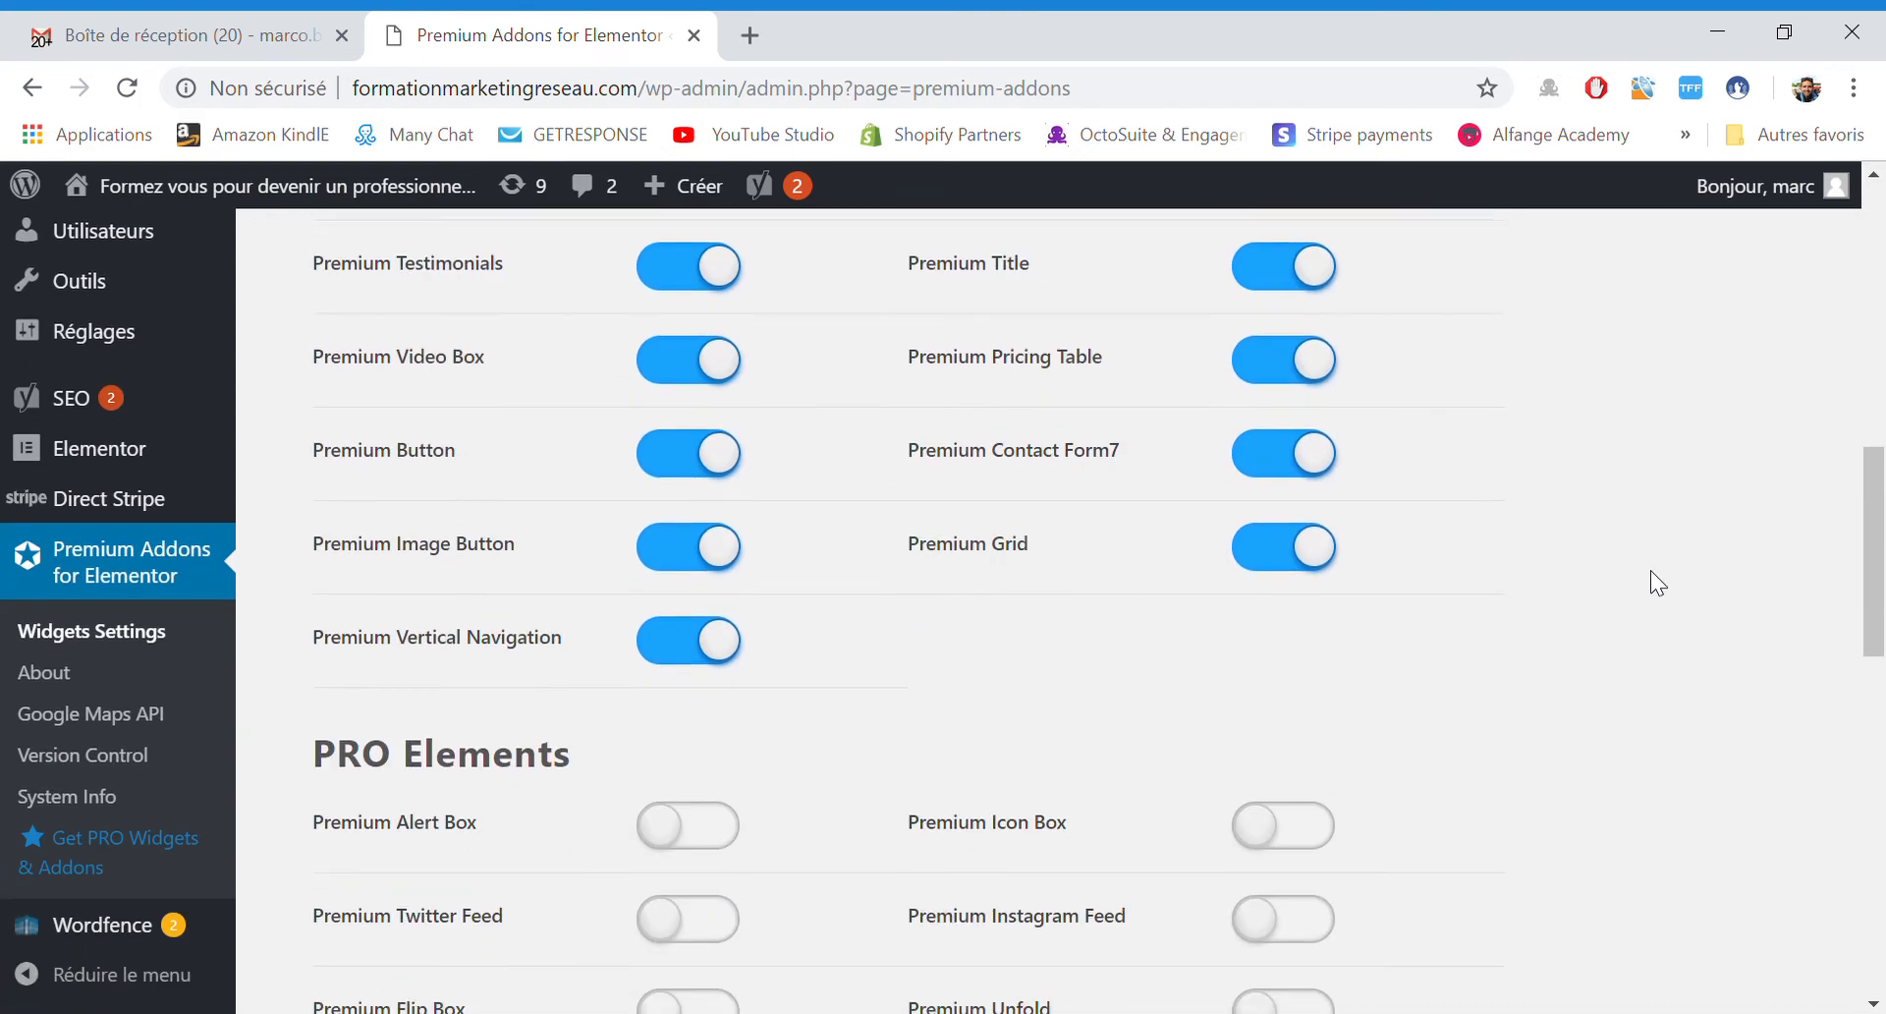
scroll(1650, 571, up, 6)
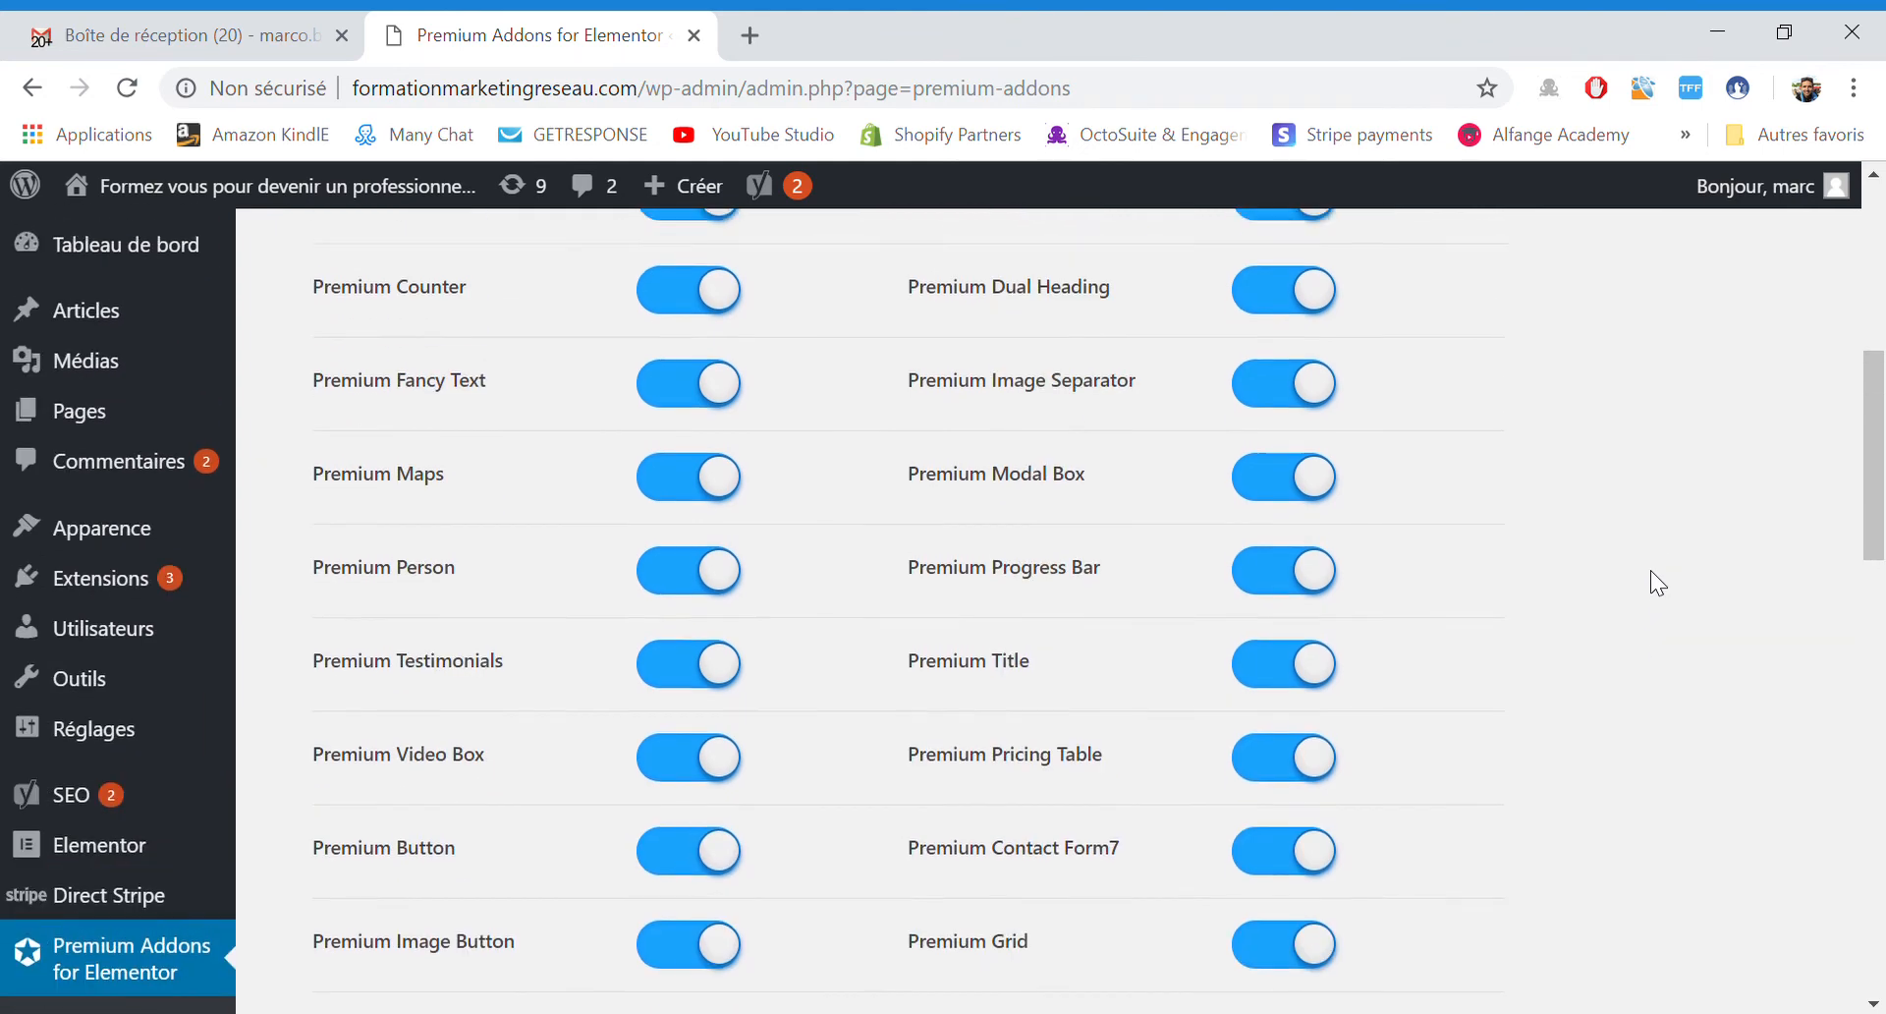
scroll(1007, 421, up, 1)
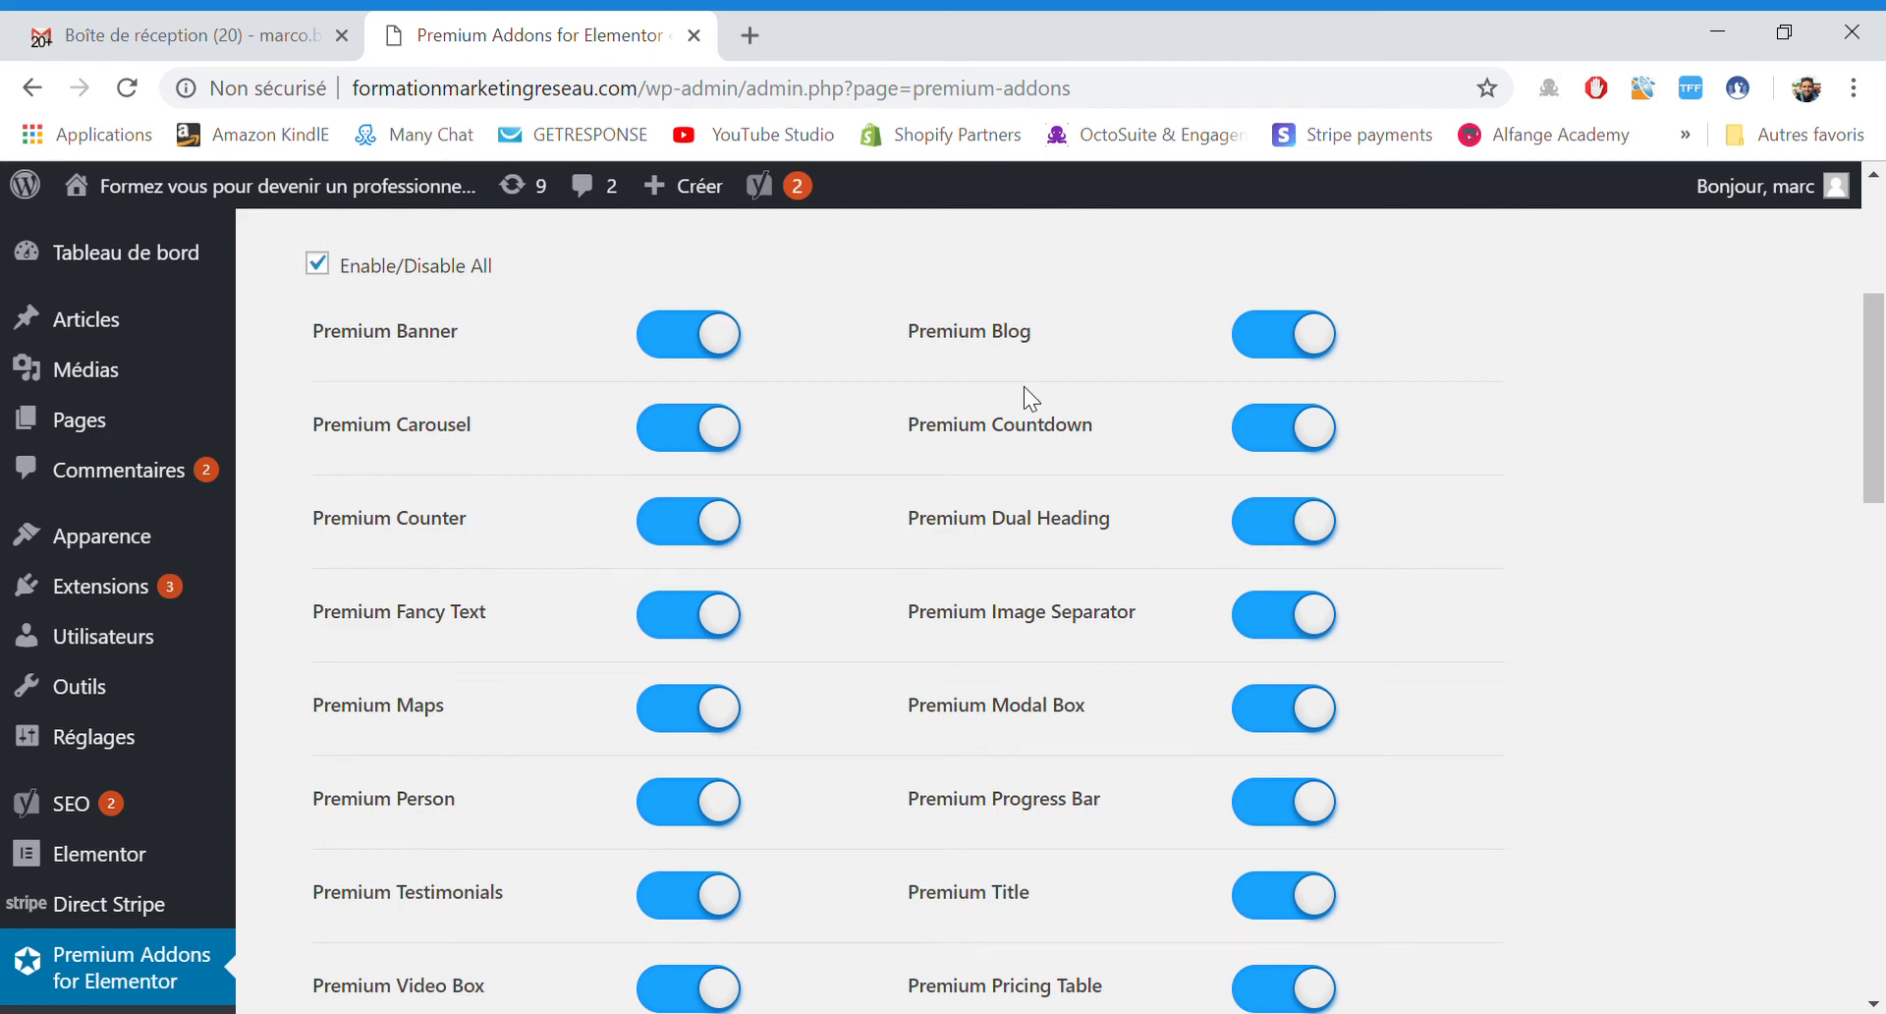
scroll(1560, 565, down, 10)
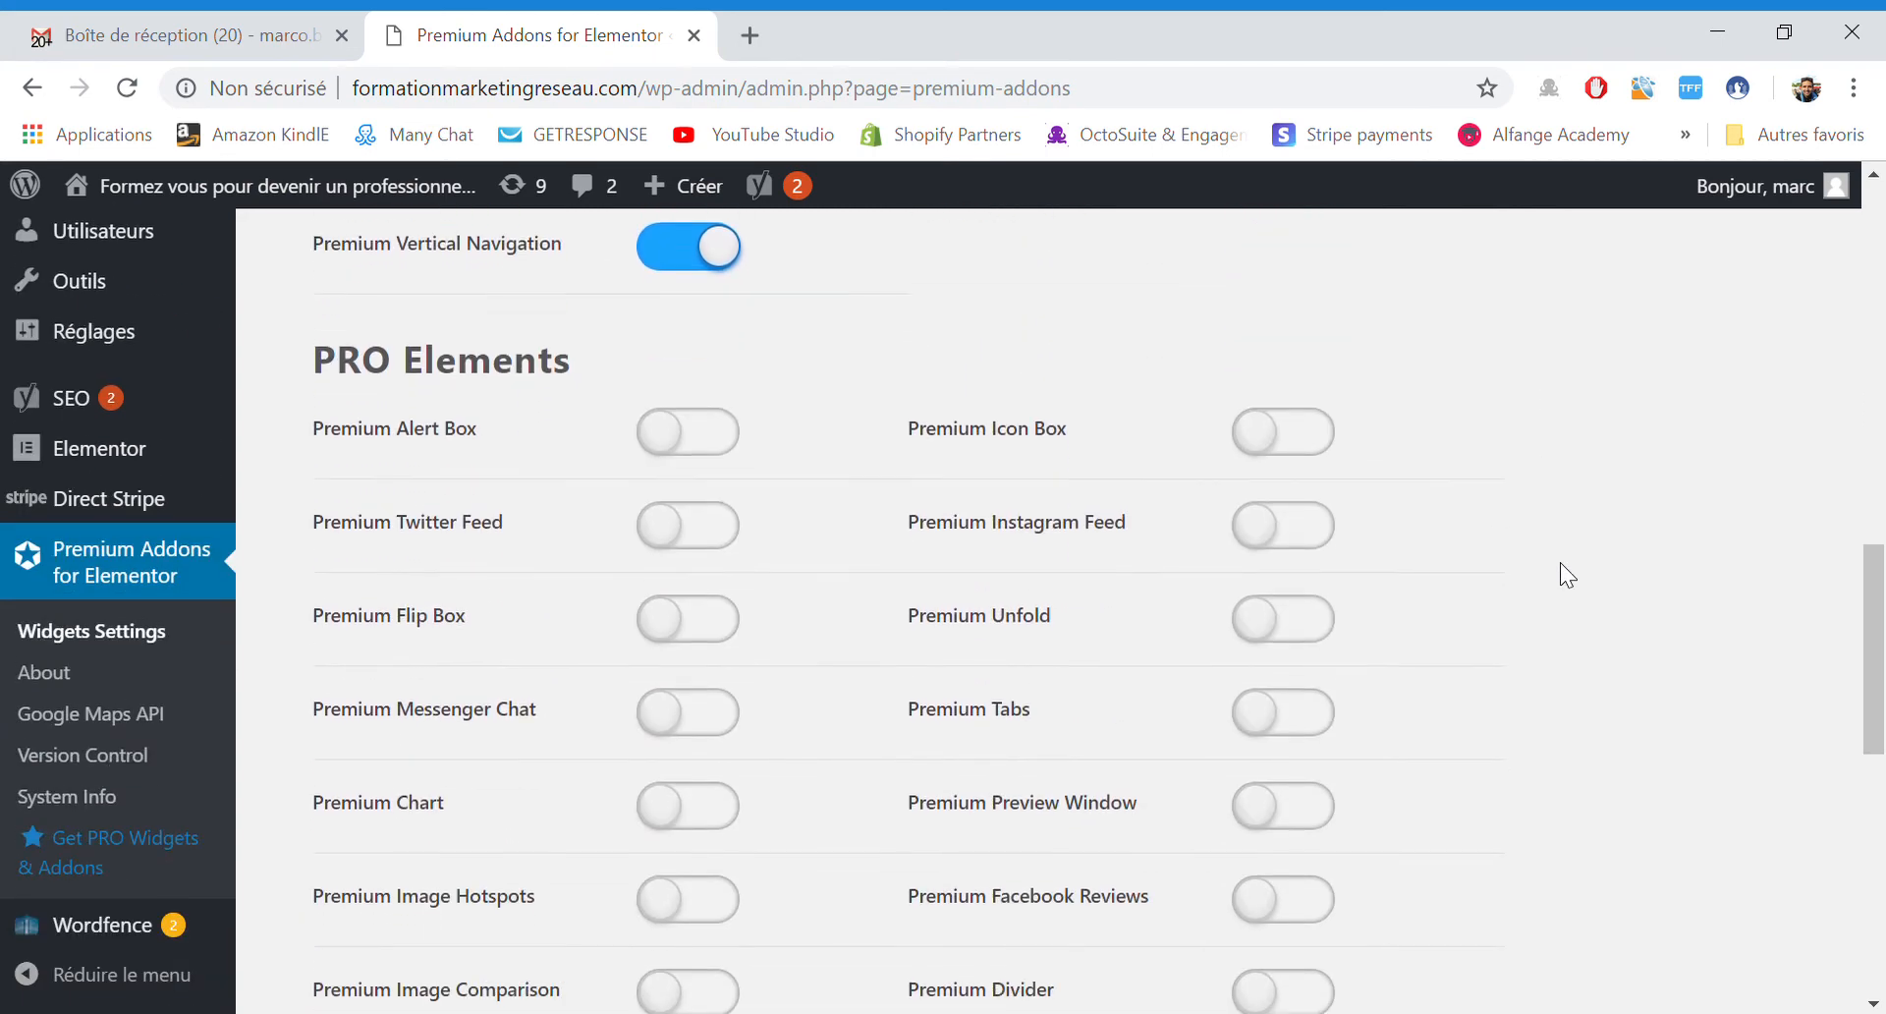
Look through the PRO Elements of Premium Addons for Elementor, paying attention to the Premium Messenger Chat widget.
scroll(1560, 562, down, 1)
scroll(1559, 561, down, 1)
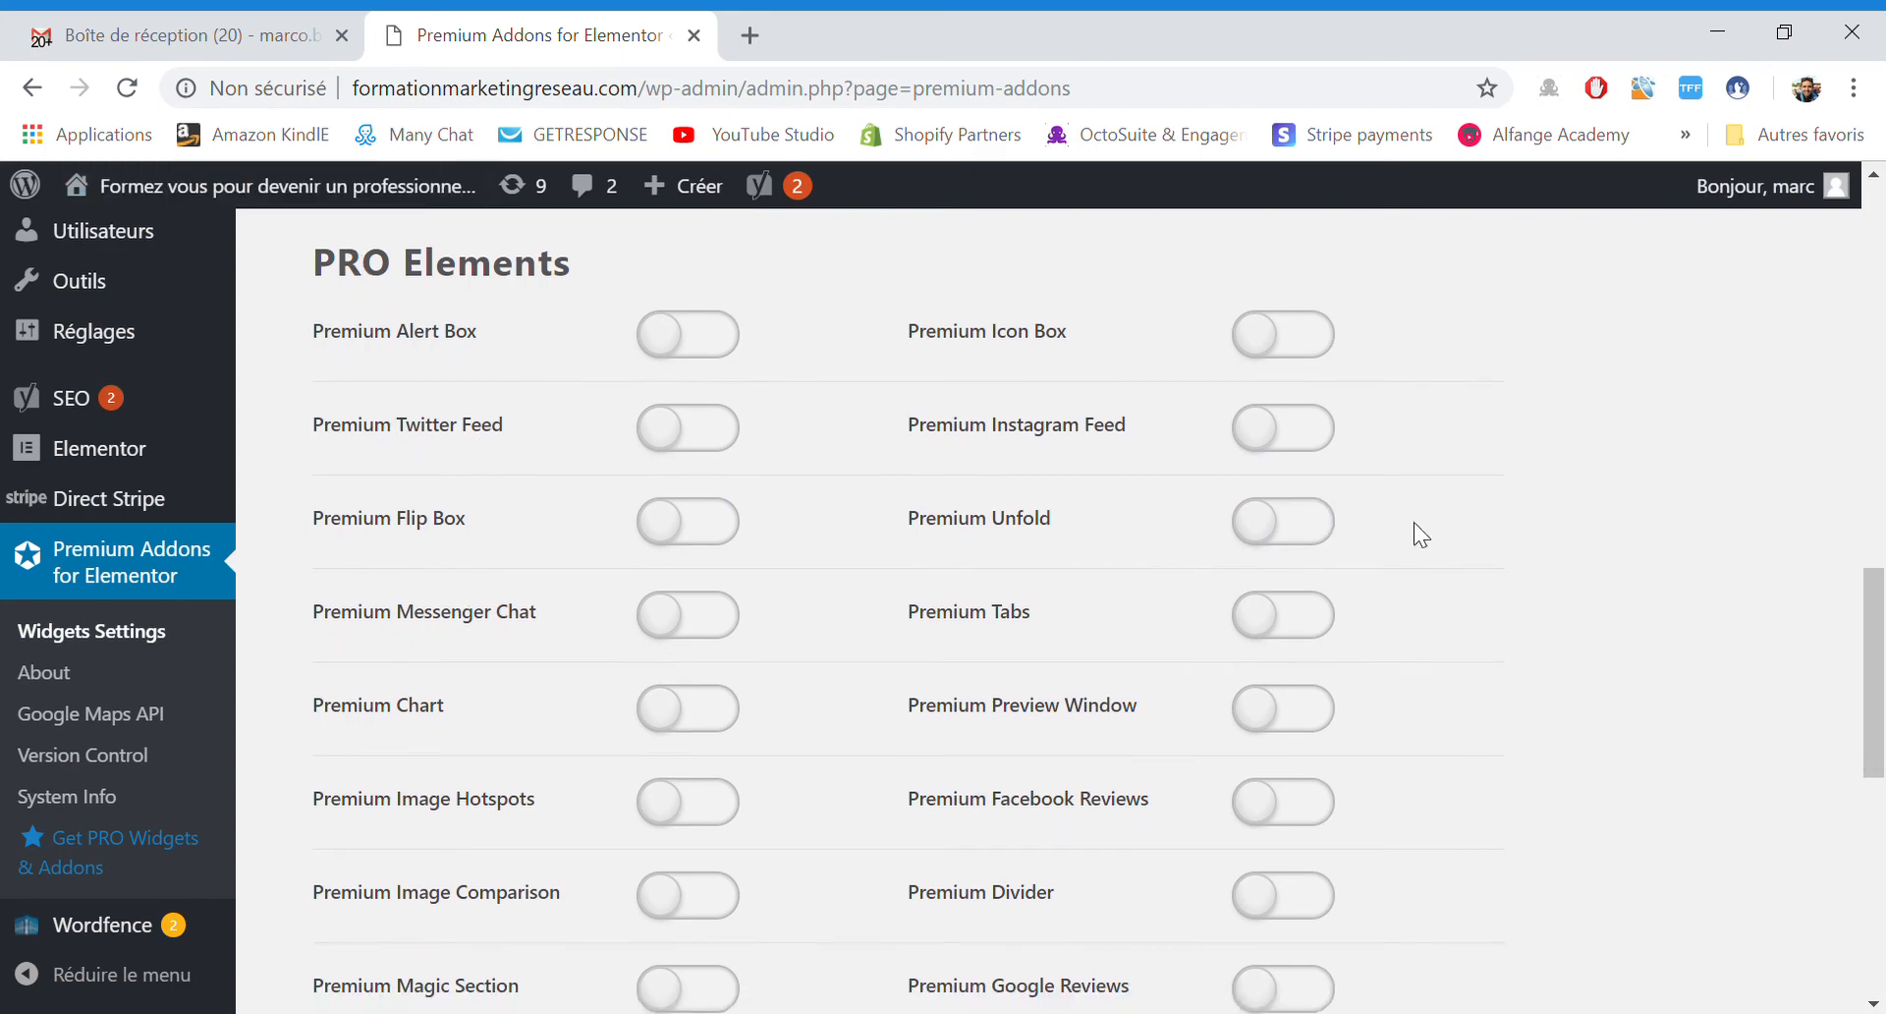
scroll(1472, 532, down, 3)
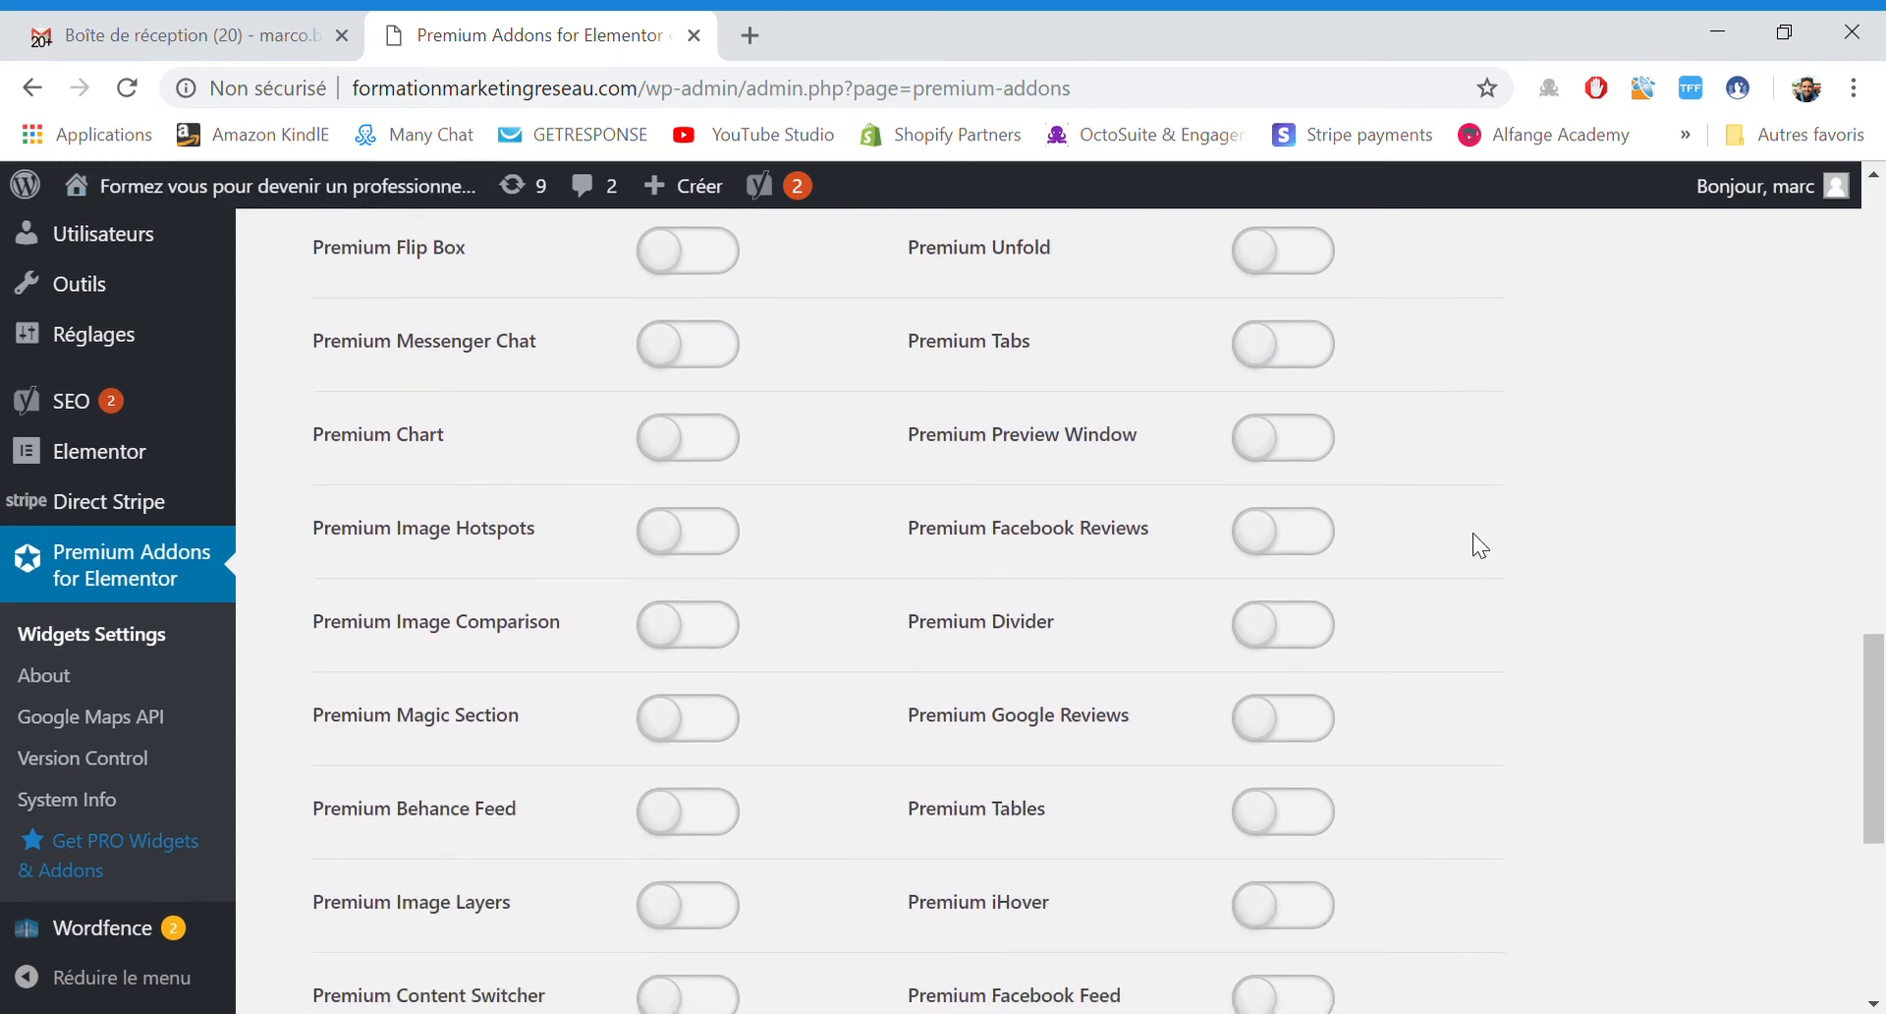
scroll(876, 603, up, 3)
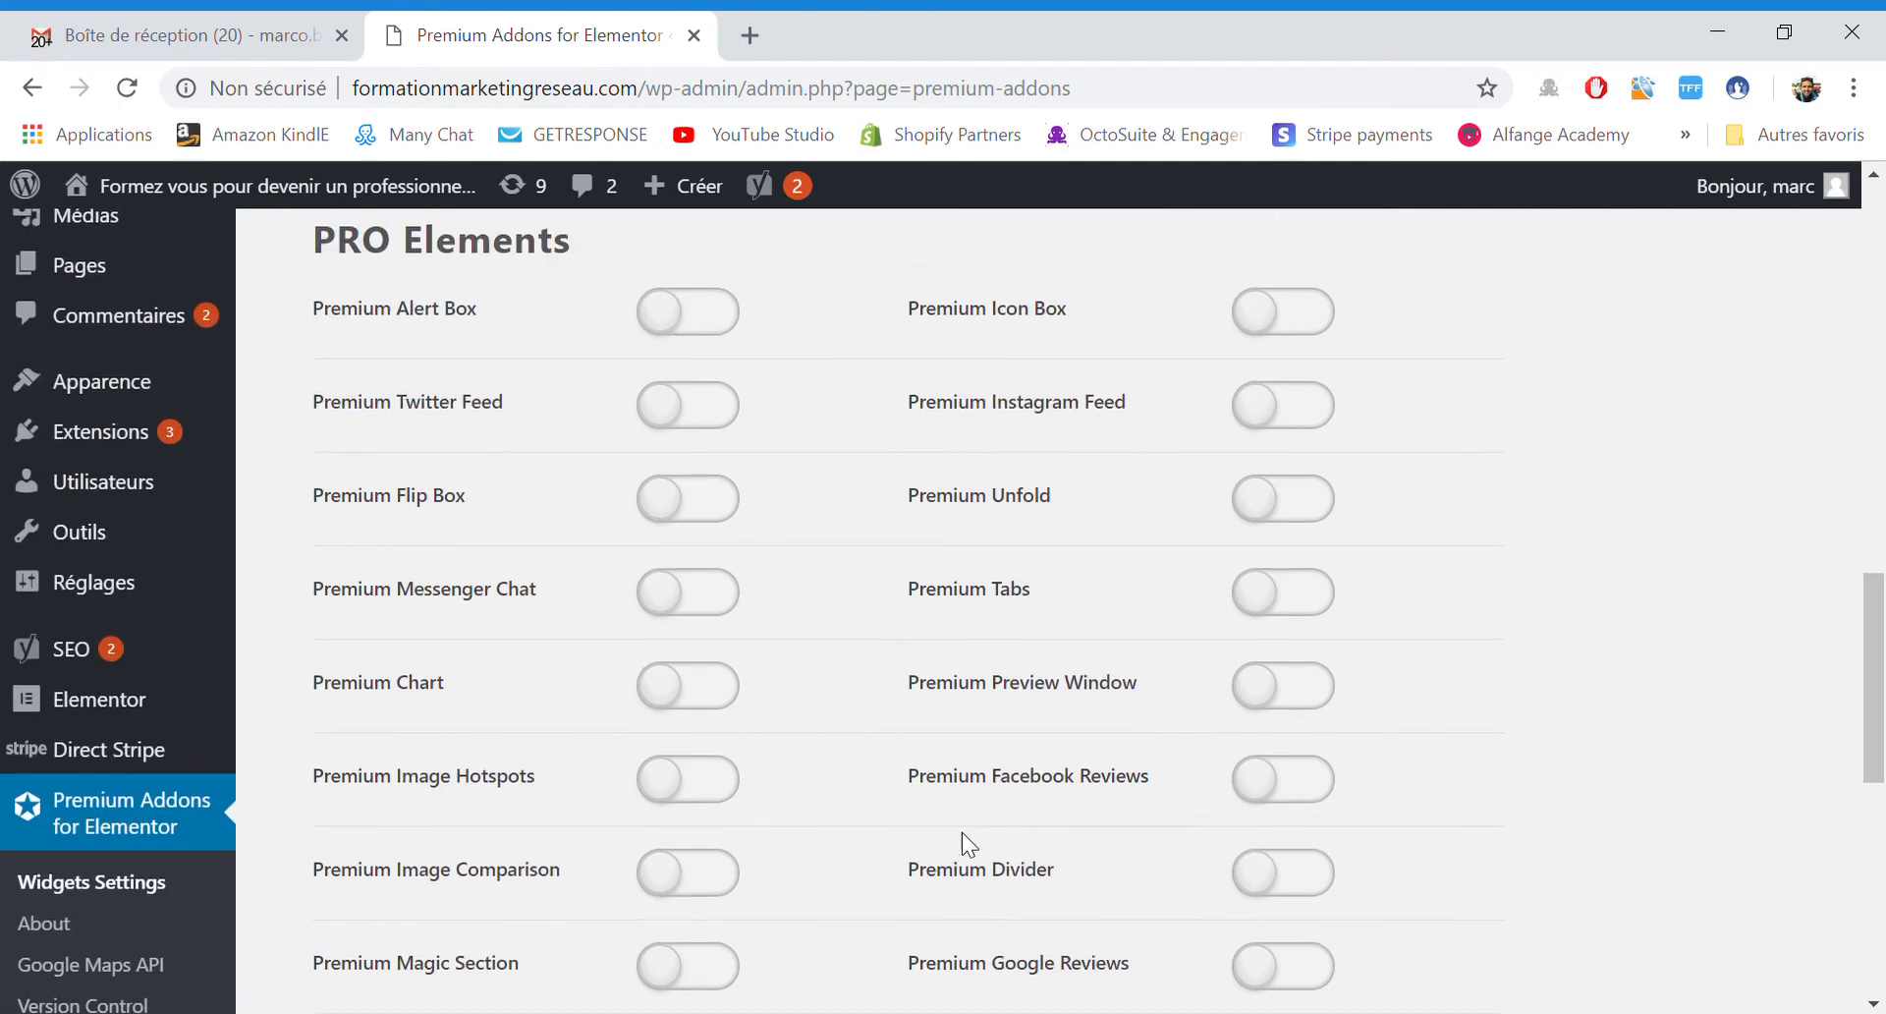
scroll(482, 593, up, 1)
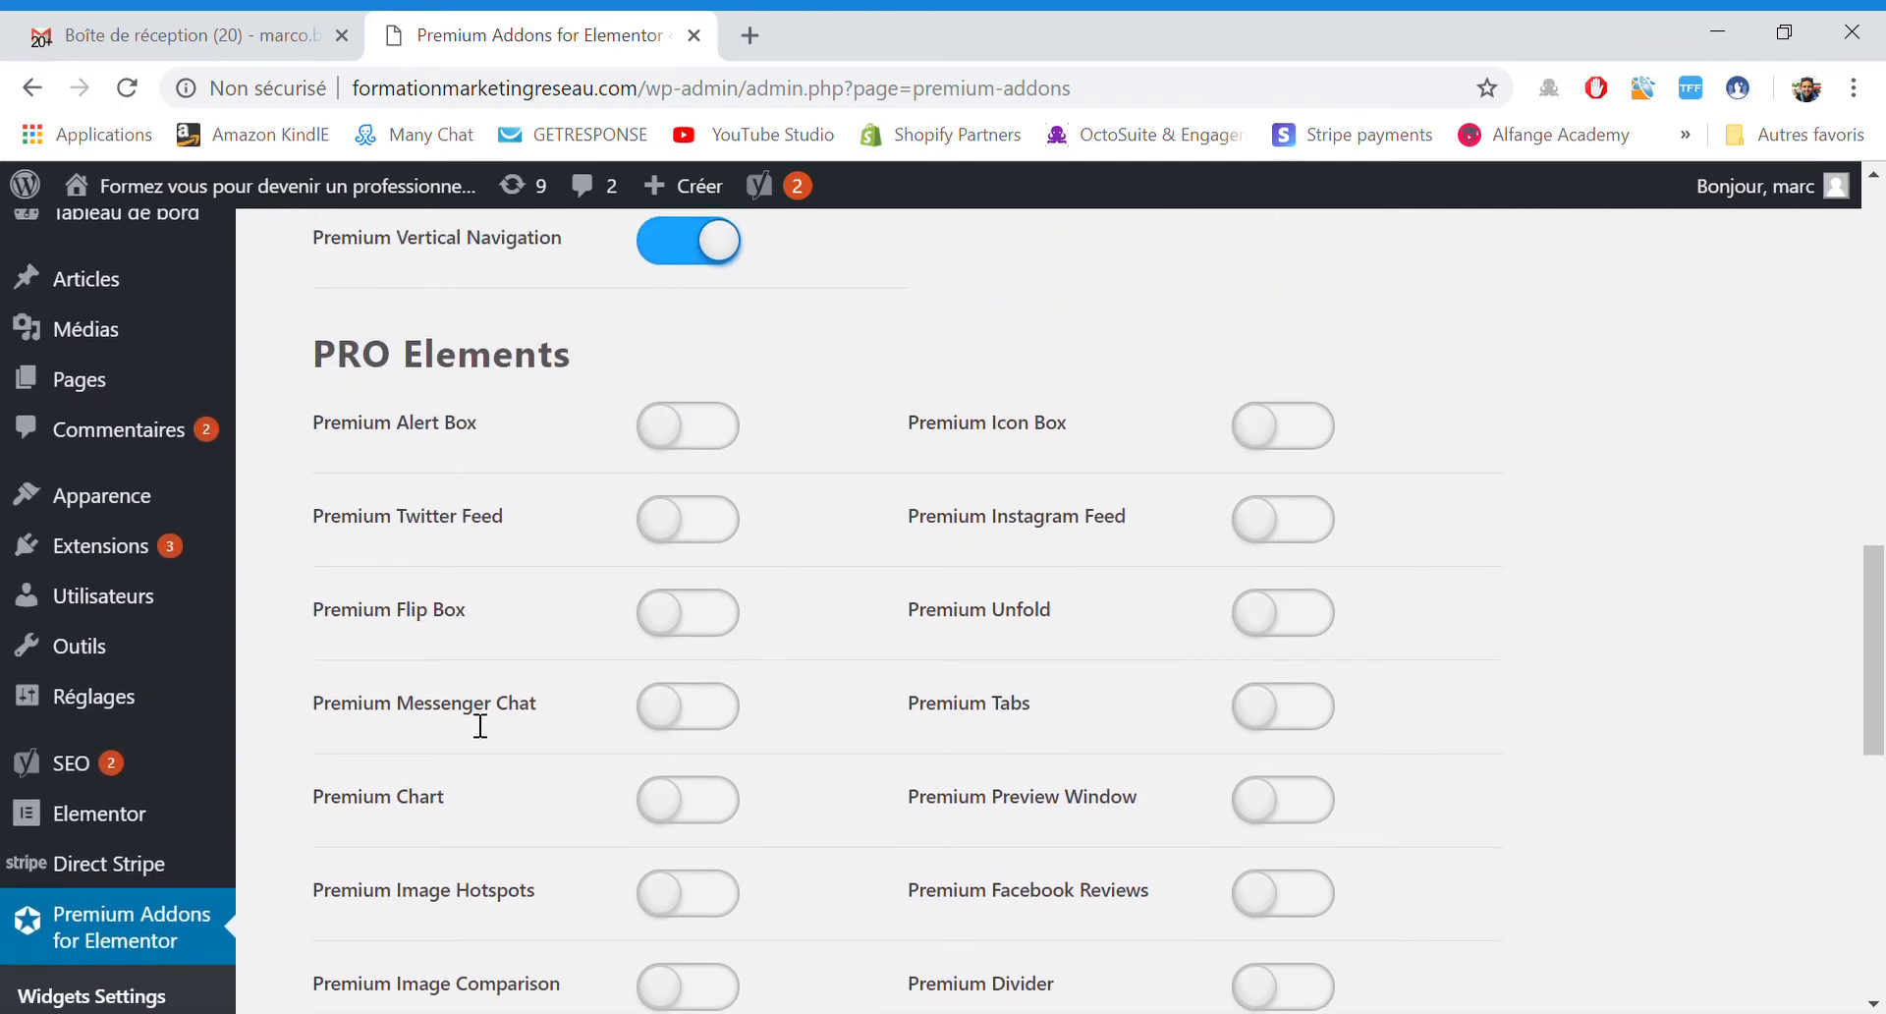
triple_click(548, 717)
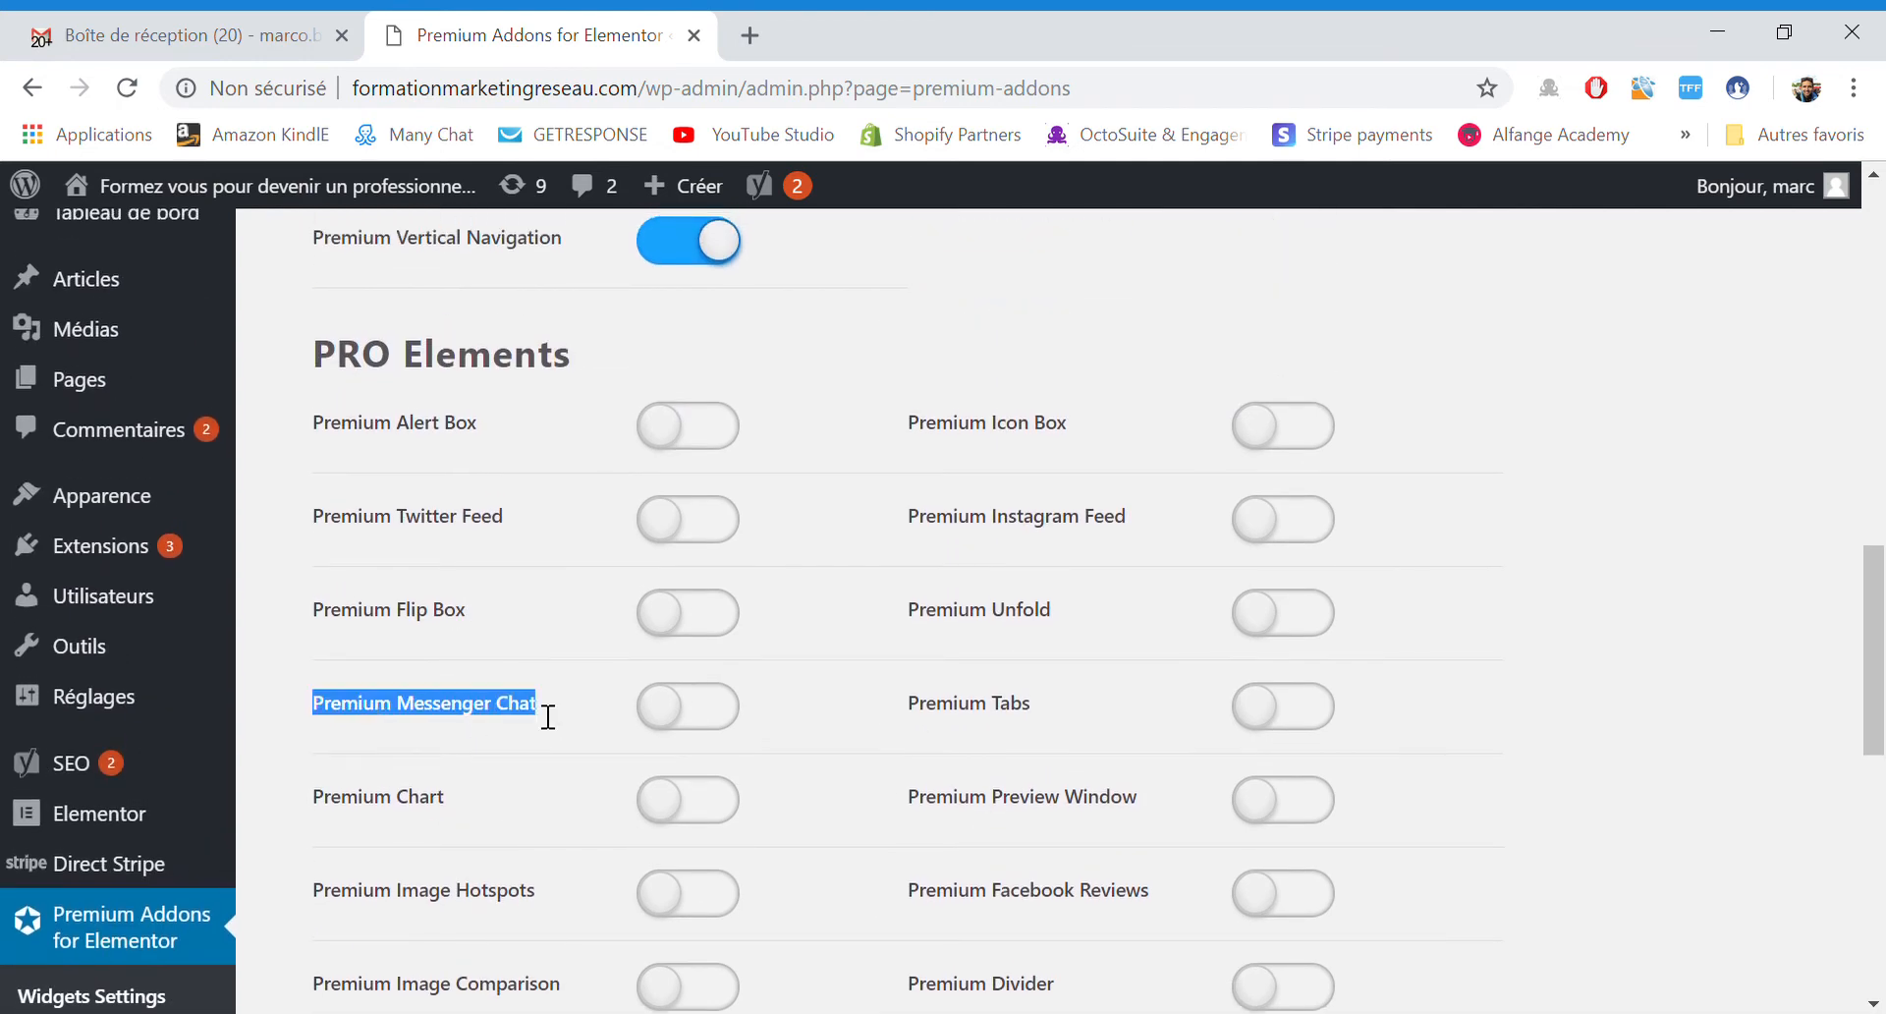
click(548, 717)
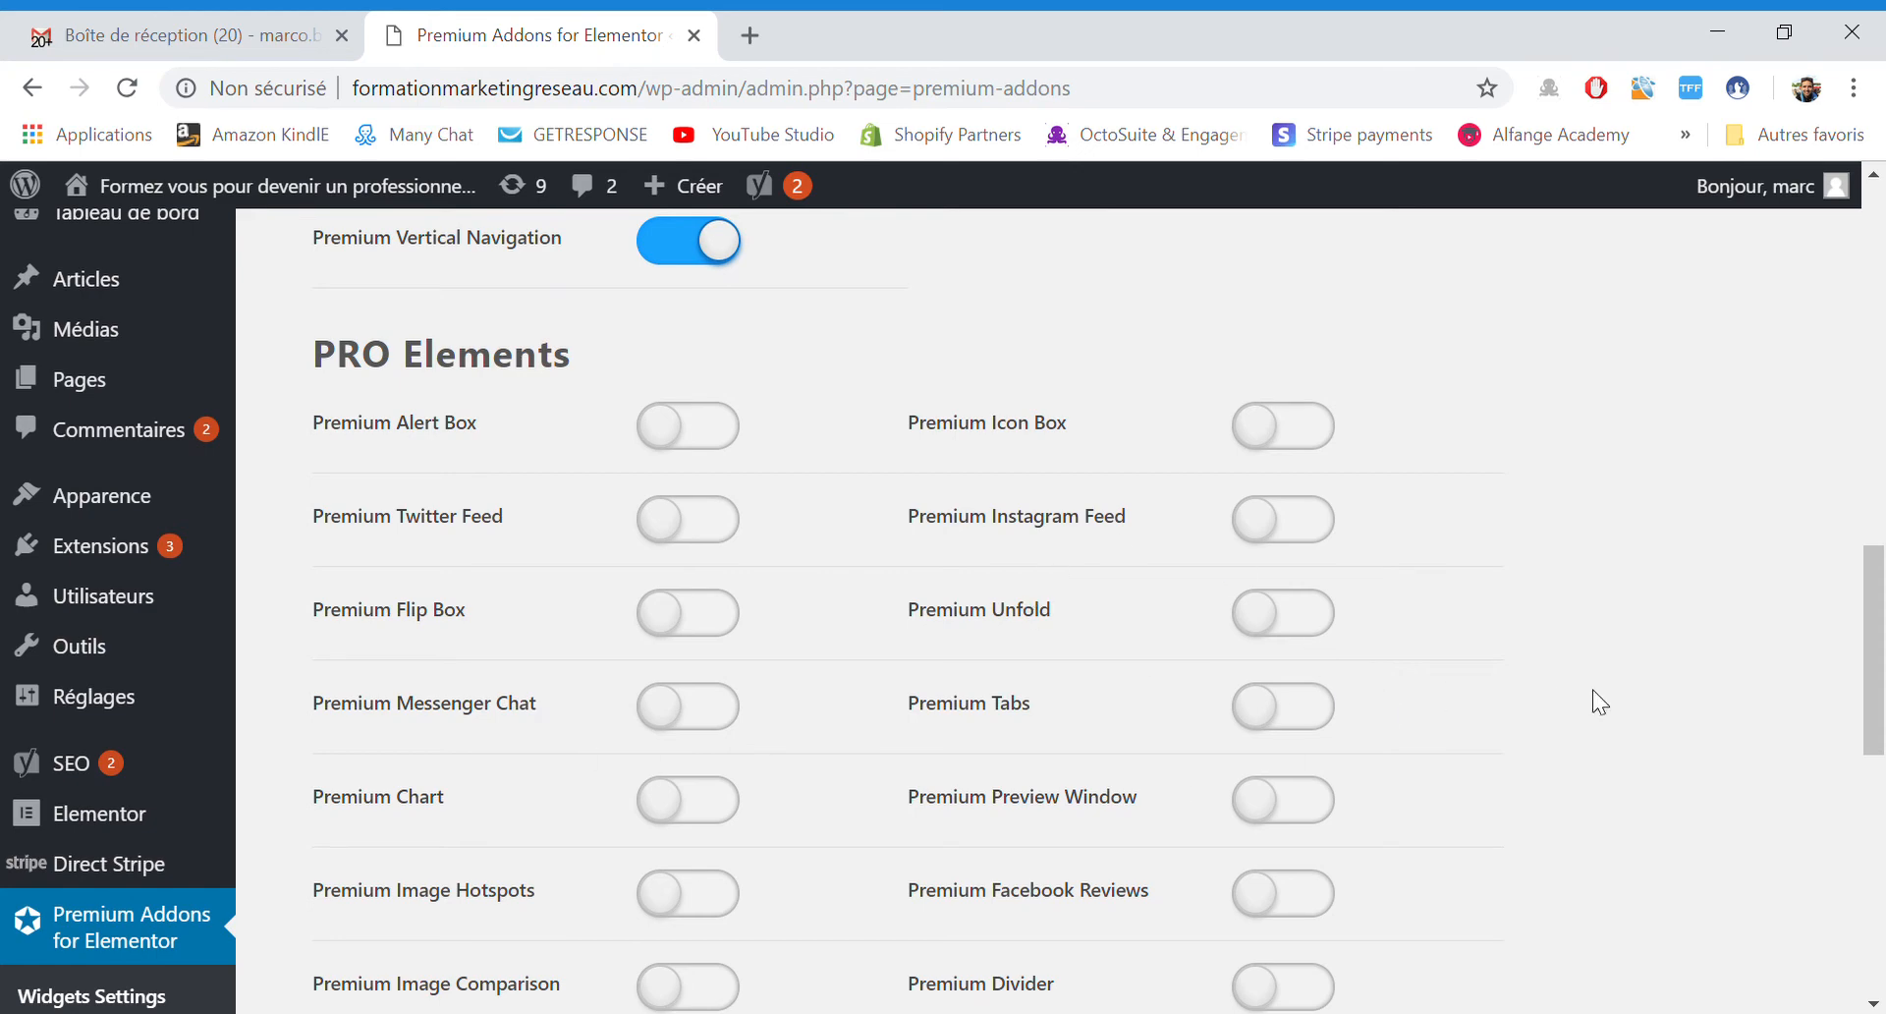
scroll(1599, 700, down, 2)
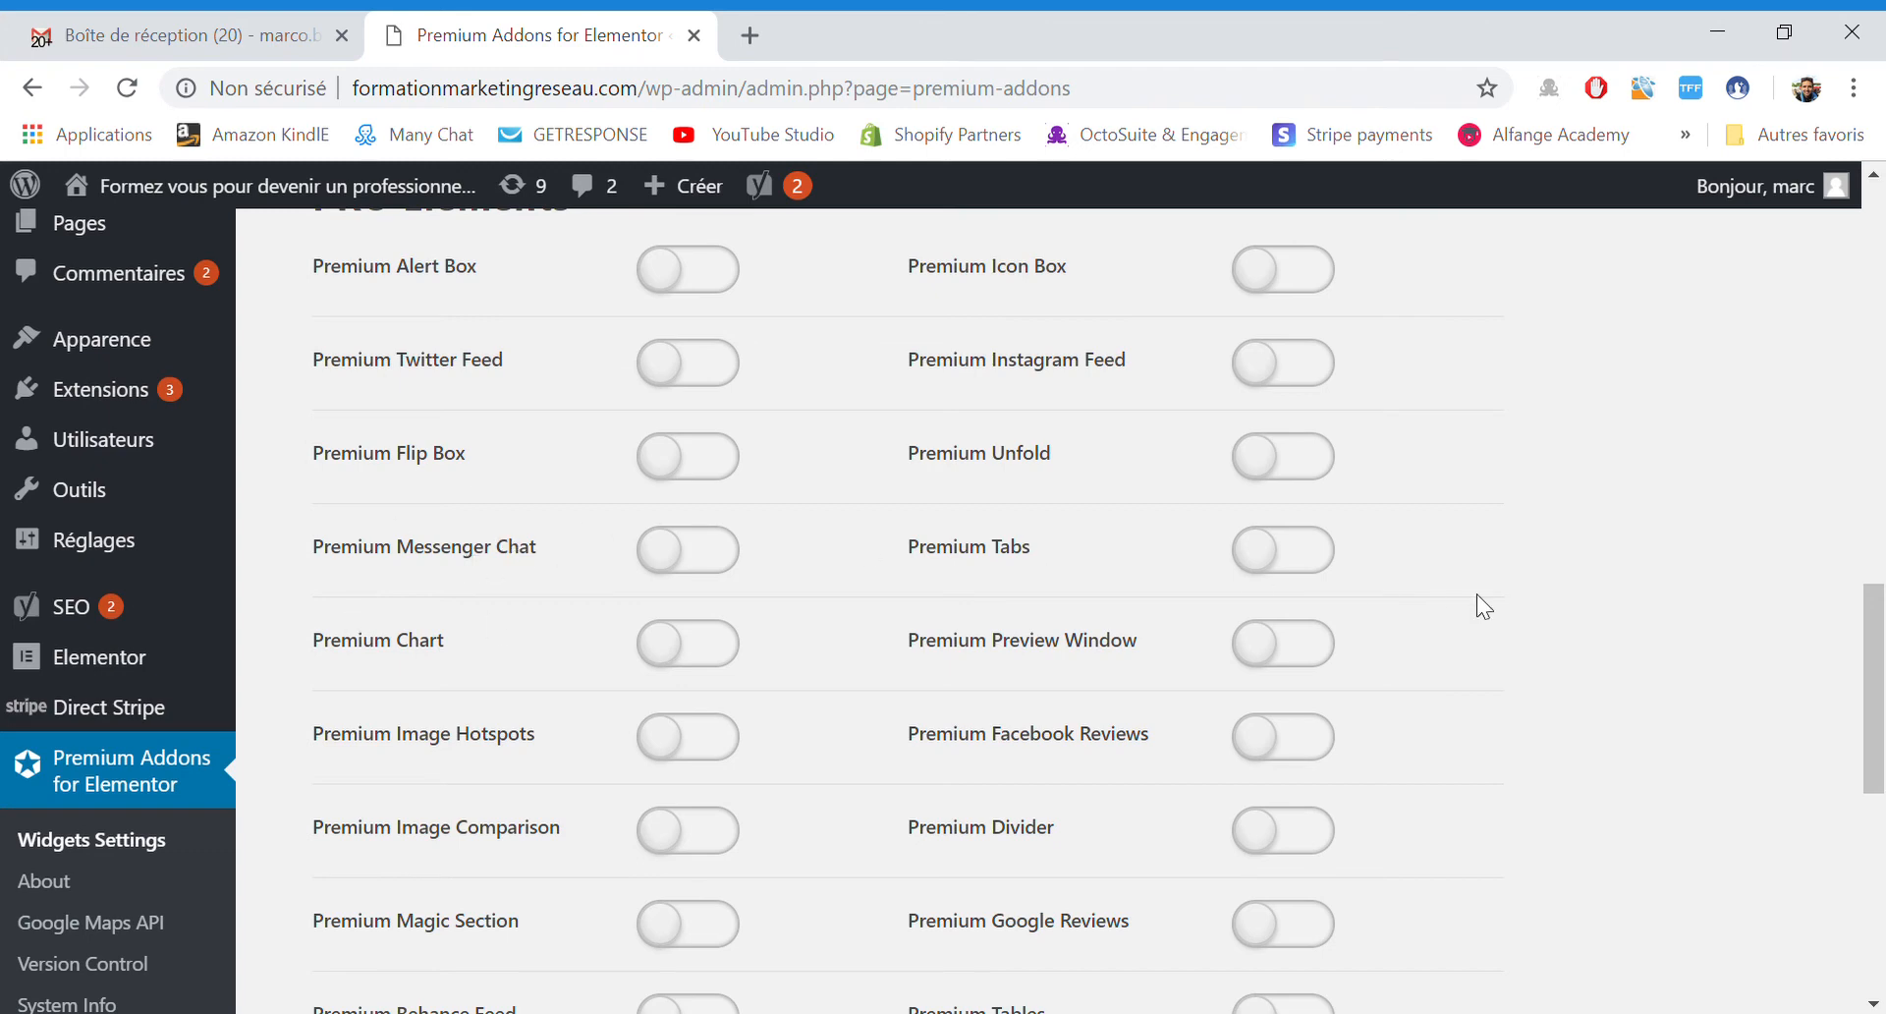
scroll(1422, 458, up, 1)
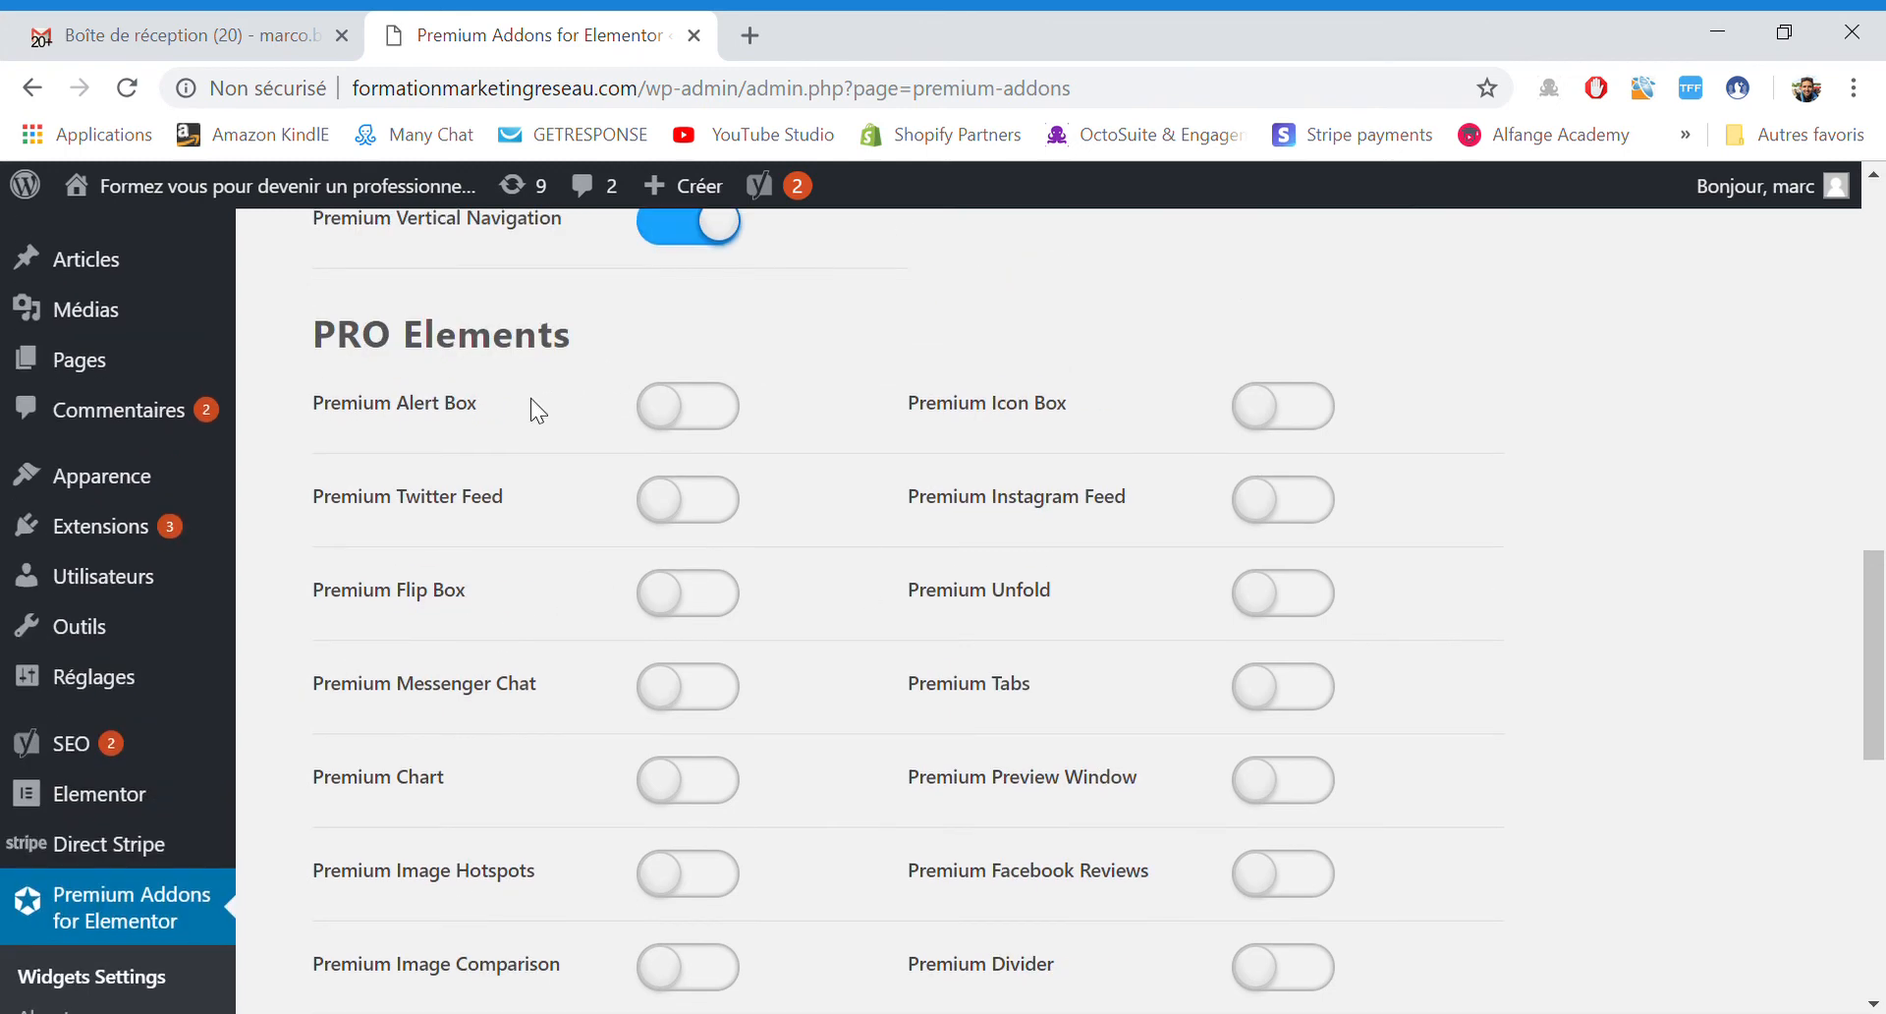
scroll(1577, 633, down, 3)
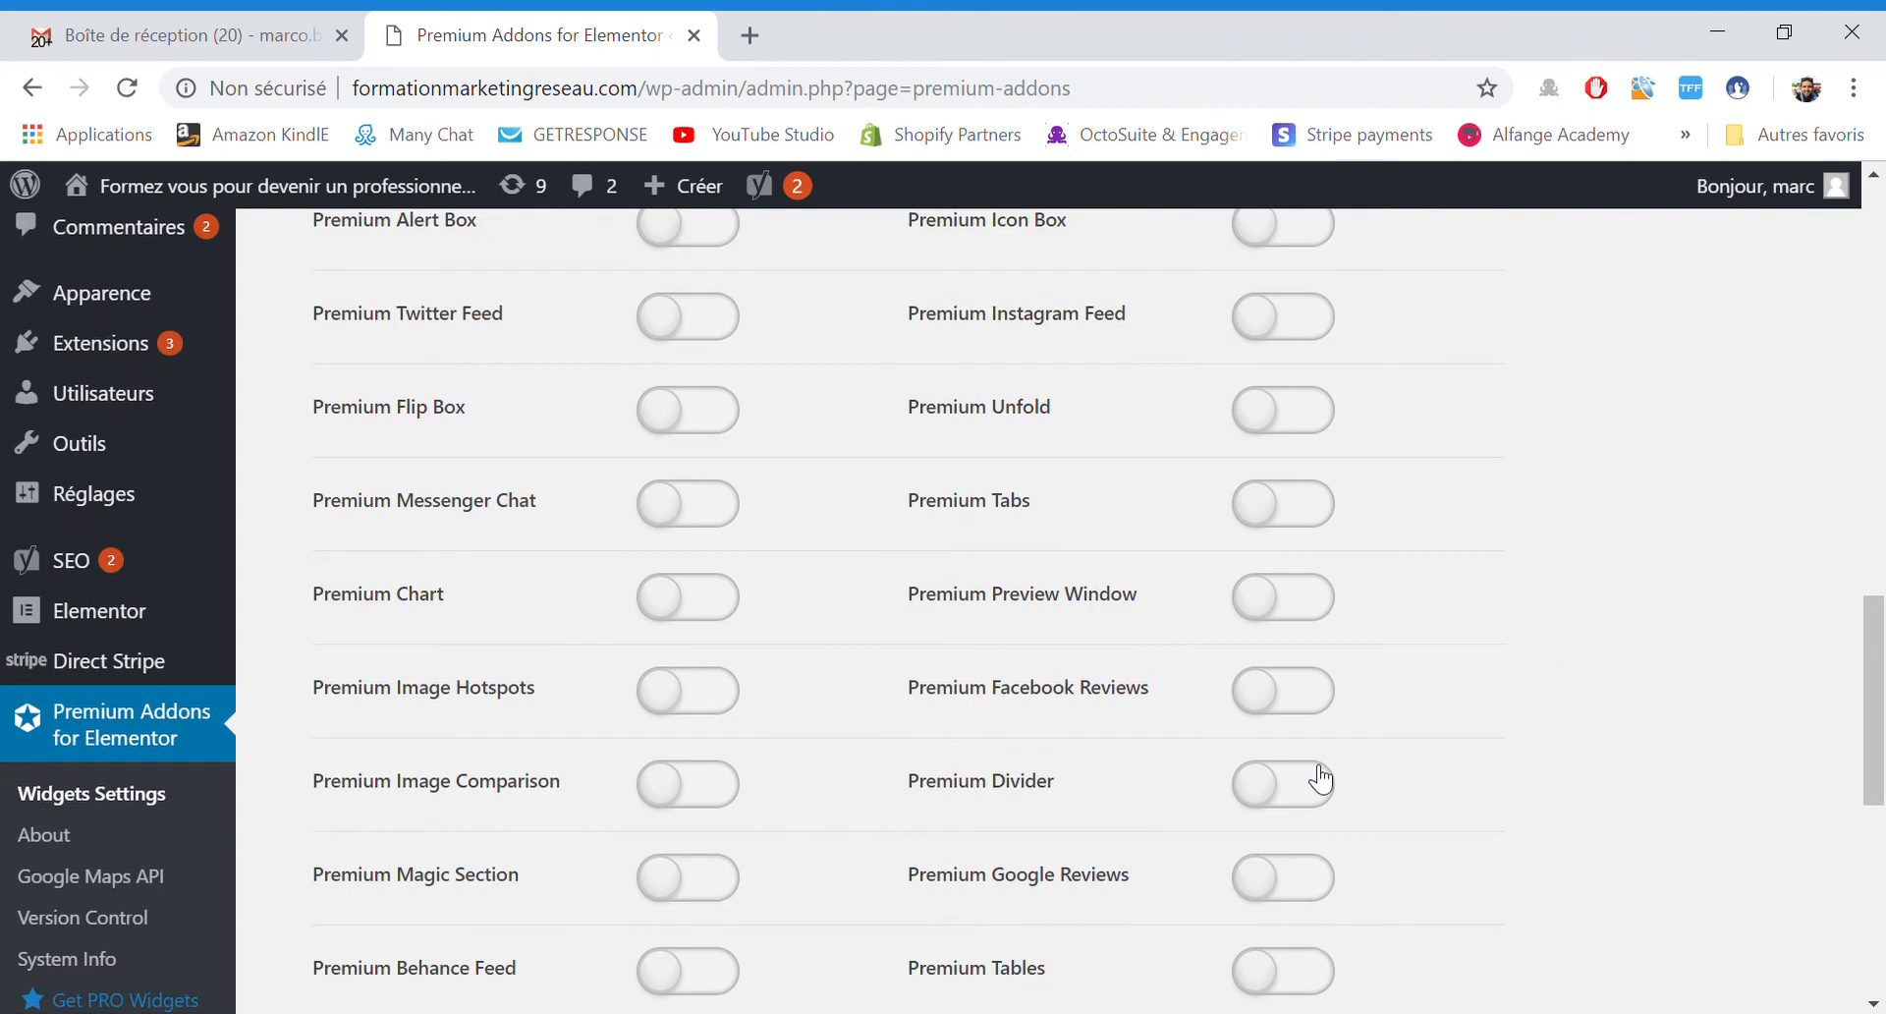
scroll(1444, 580, down, 2)
scroll(1444, 581, up, 3)
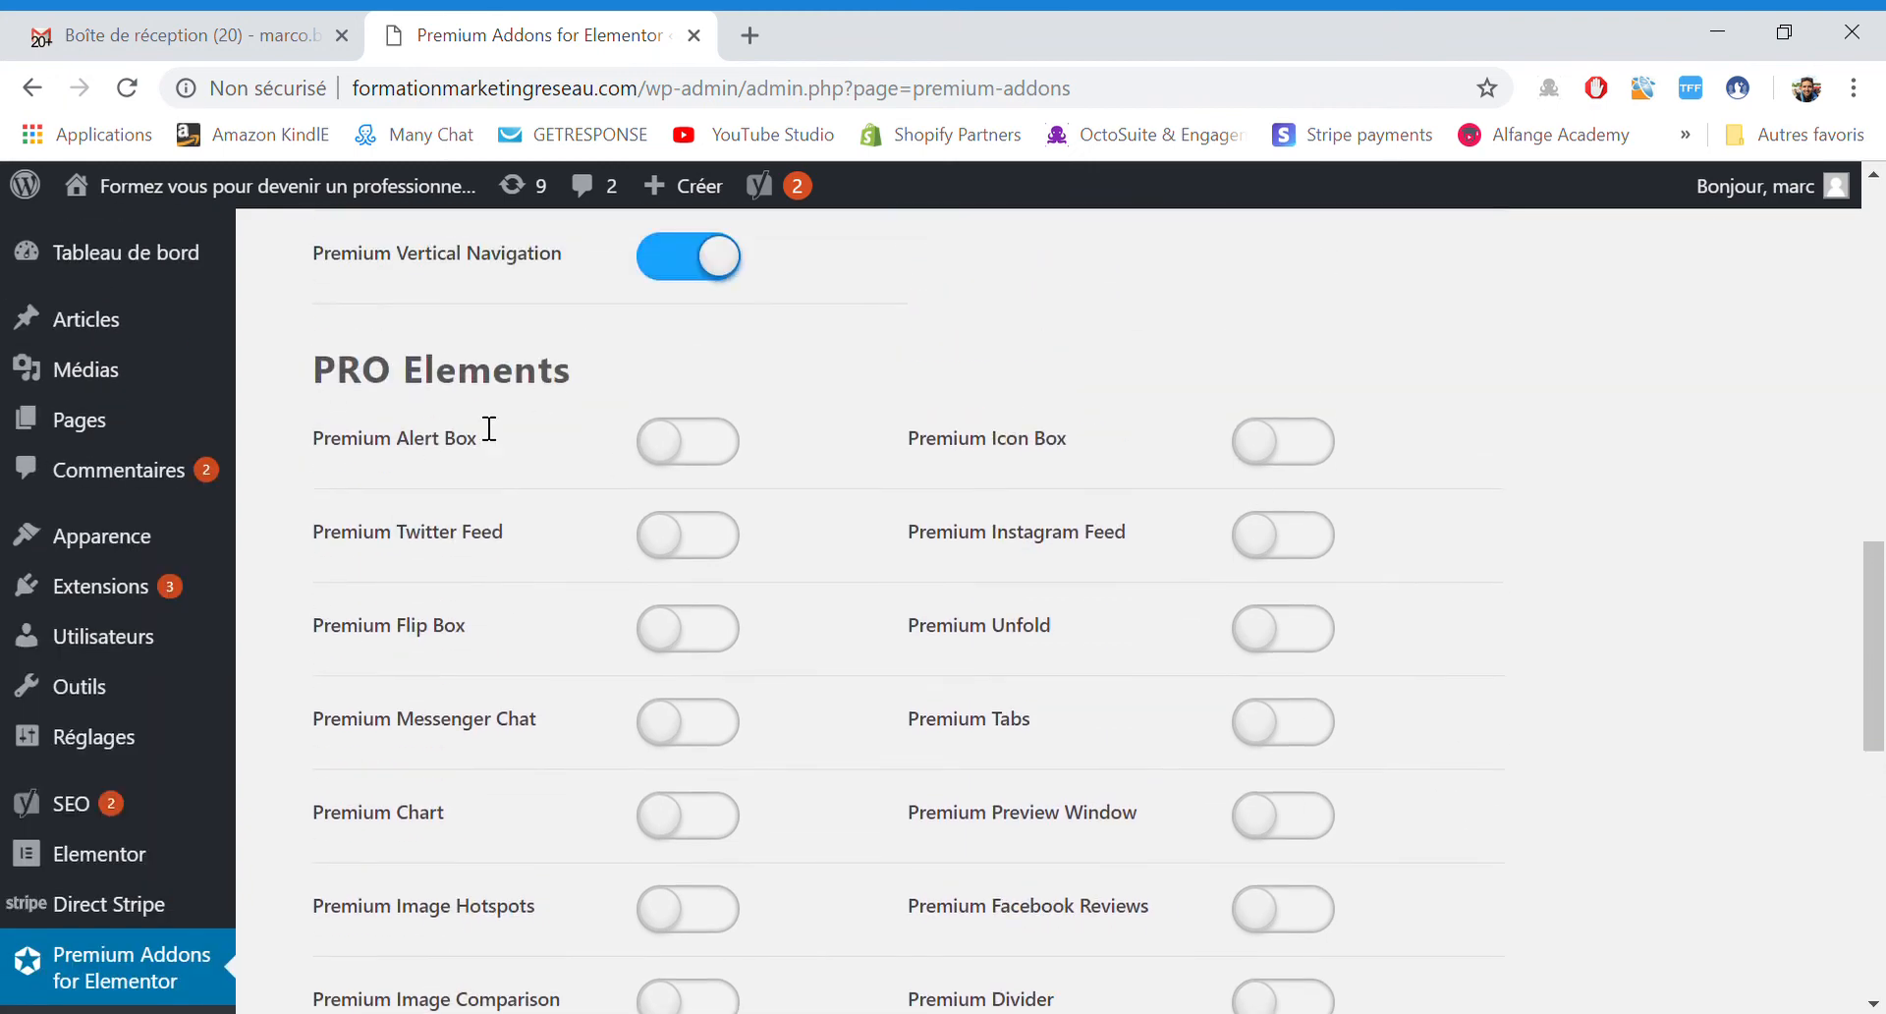
Examine the full PRO Elements list, from Premium Alert Box down to the section effects such as Parallax and Ken Burns.
scroll(1587, 687, down, 6)
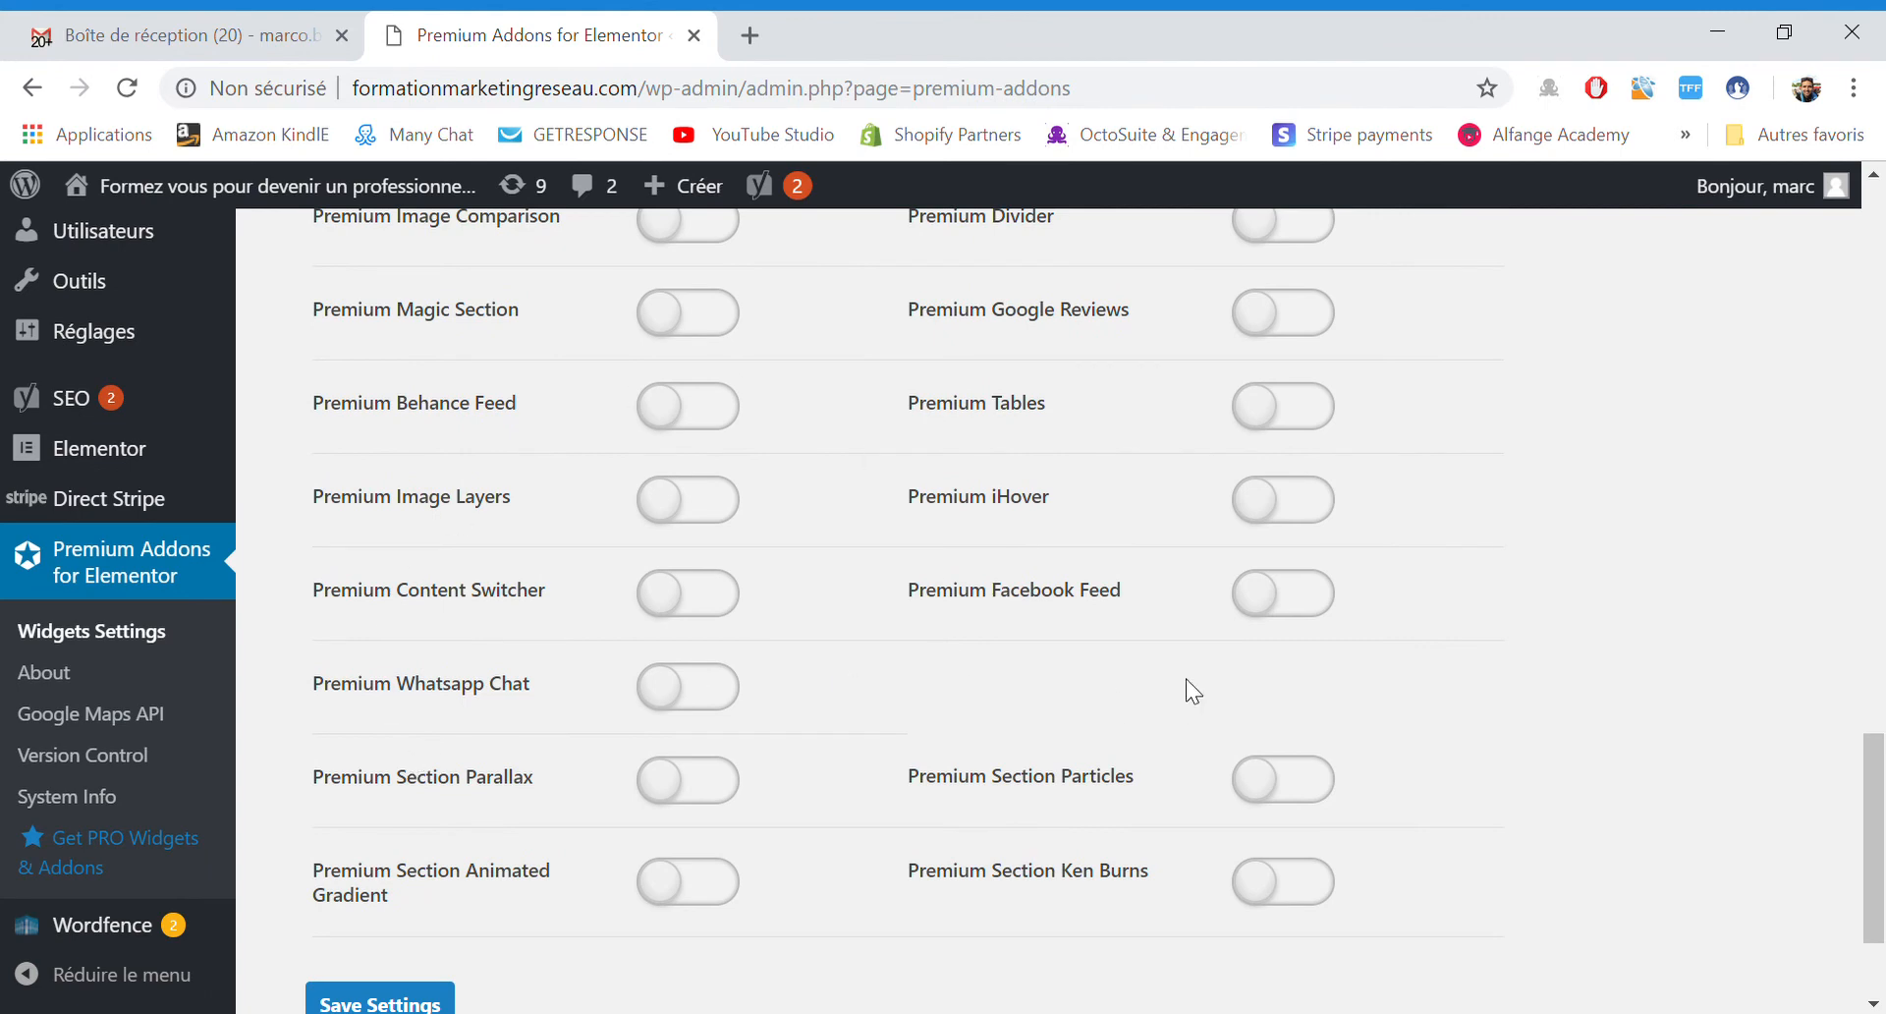
scroll(1494, 639, up, 1)
scroll(1502, 643, down, 1)
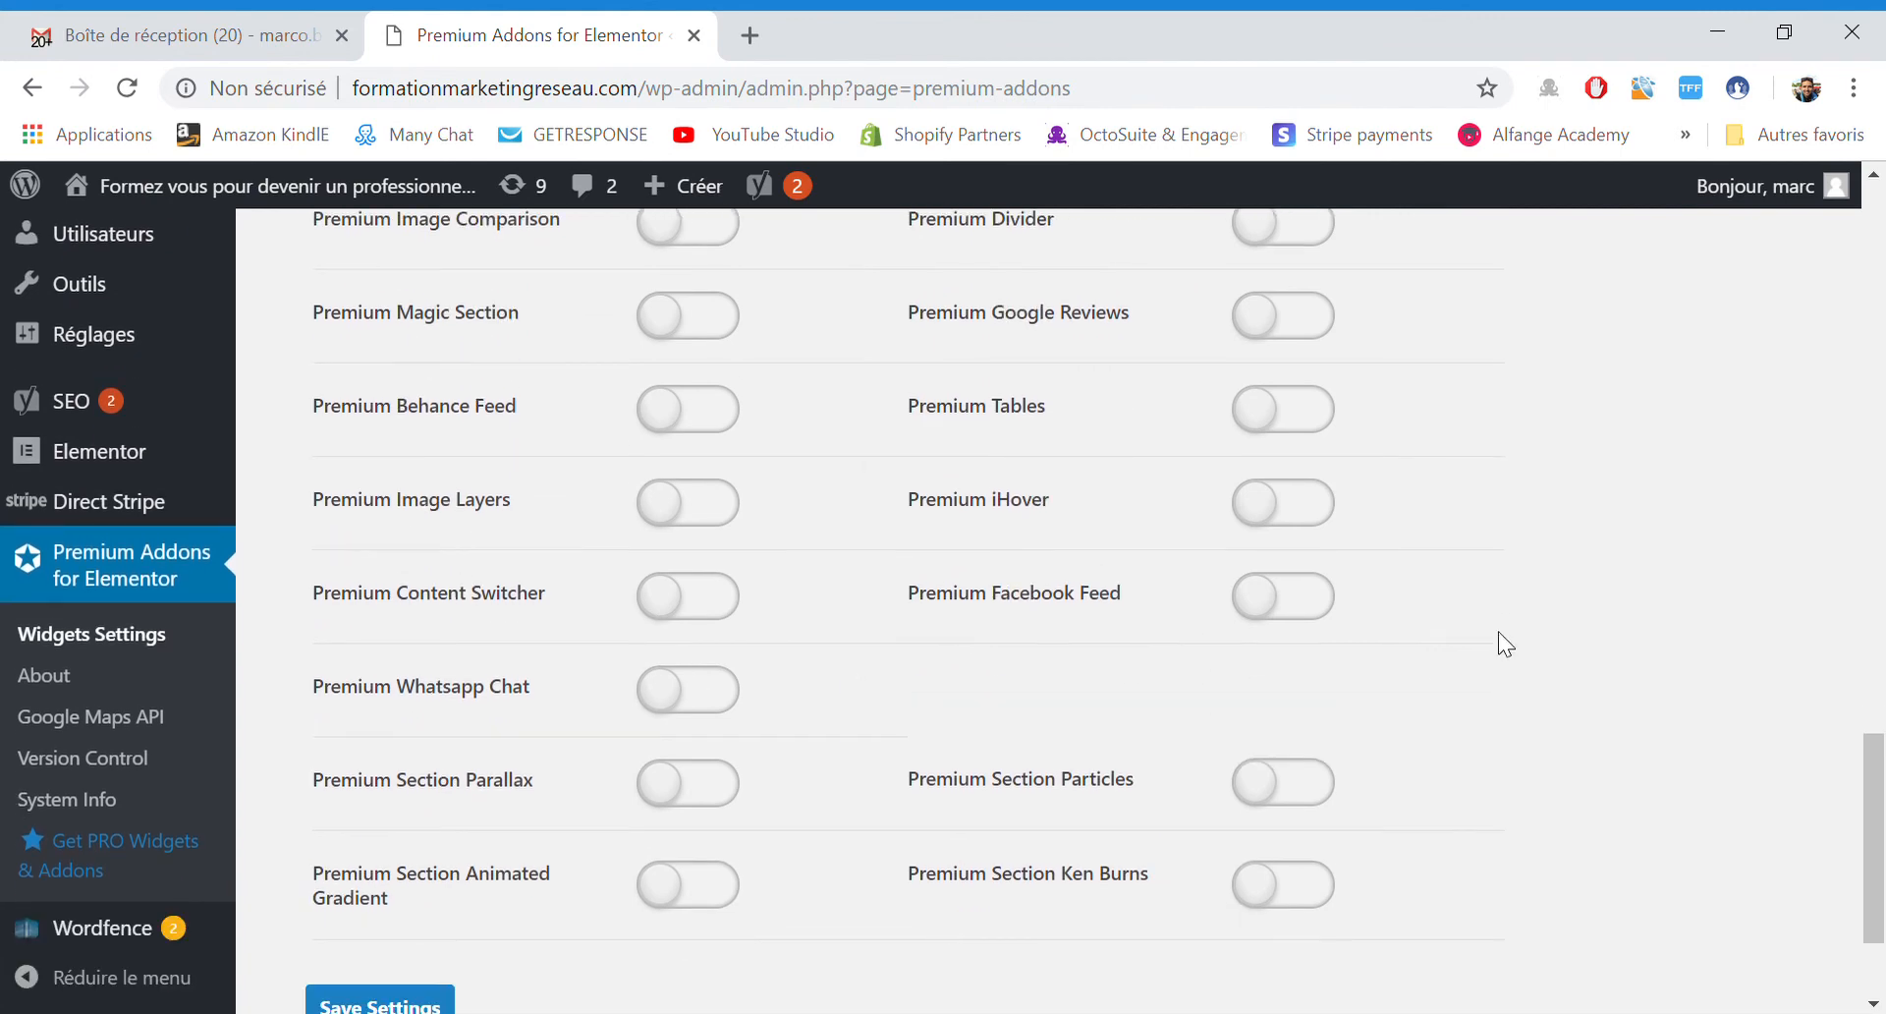
scroll(1500, 639, up, 8)
scroll(1501, 639, down, 3)
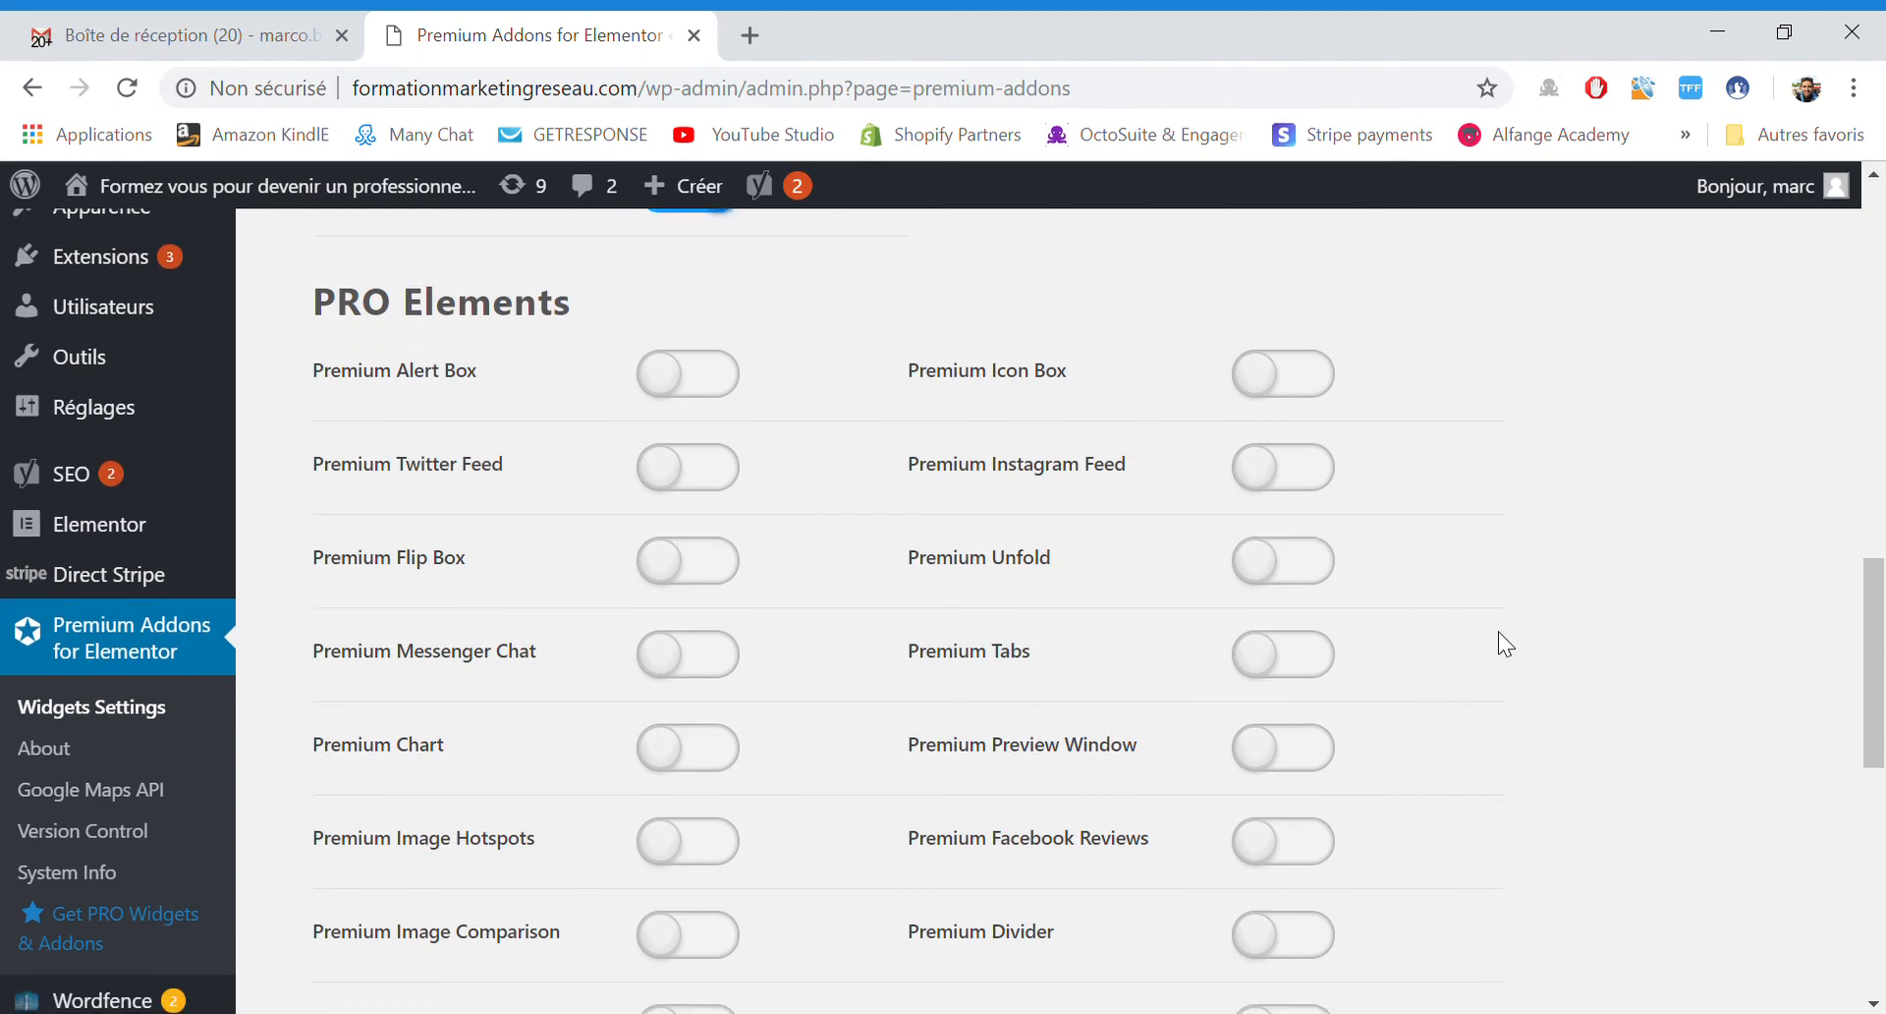
scroll(1499, 632, down, 1)
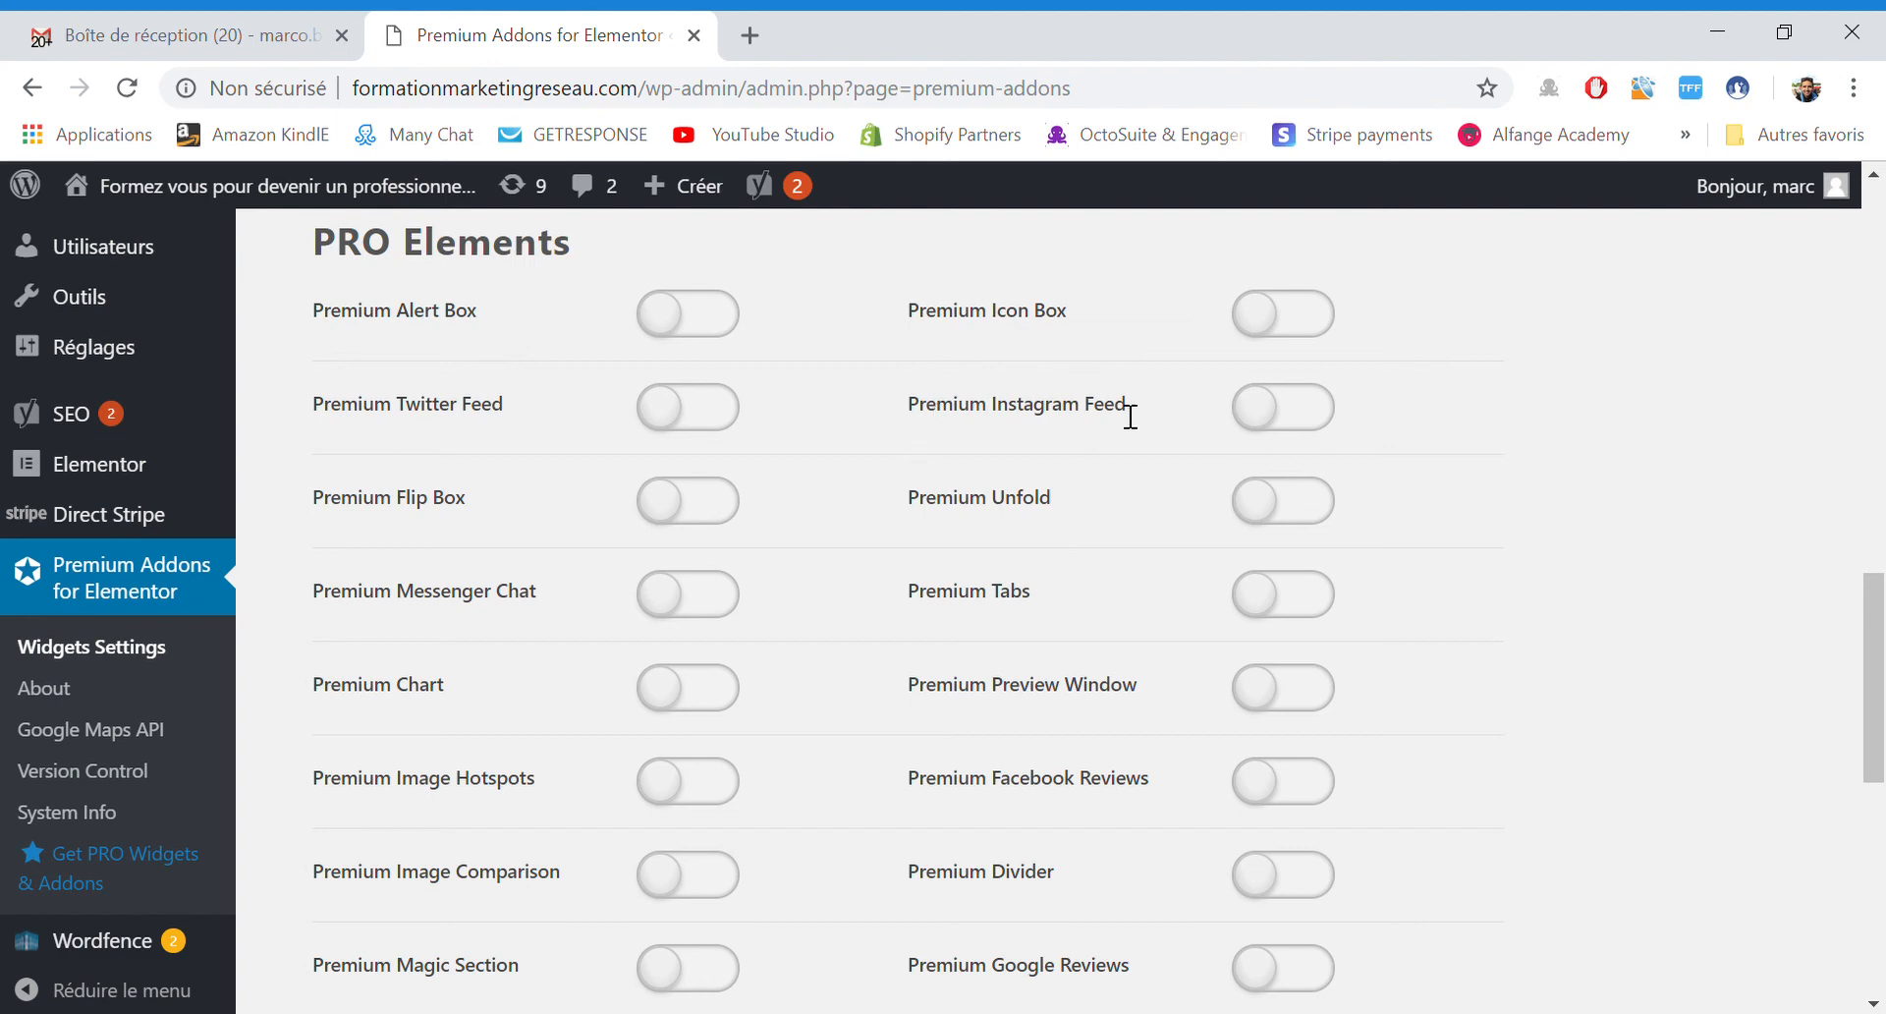
scroll(1434, 491, down, 8)
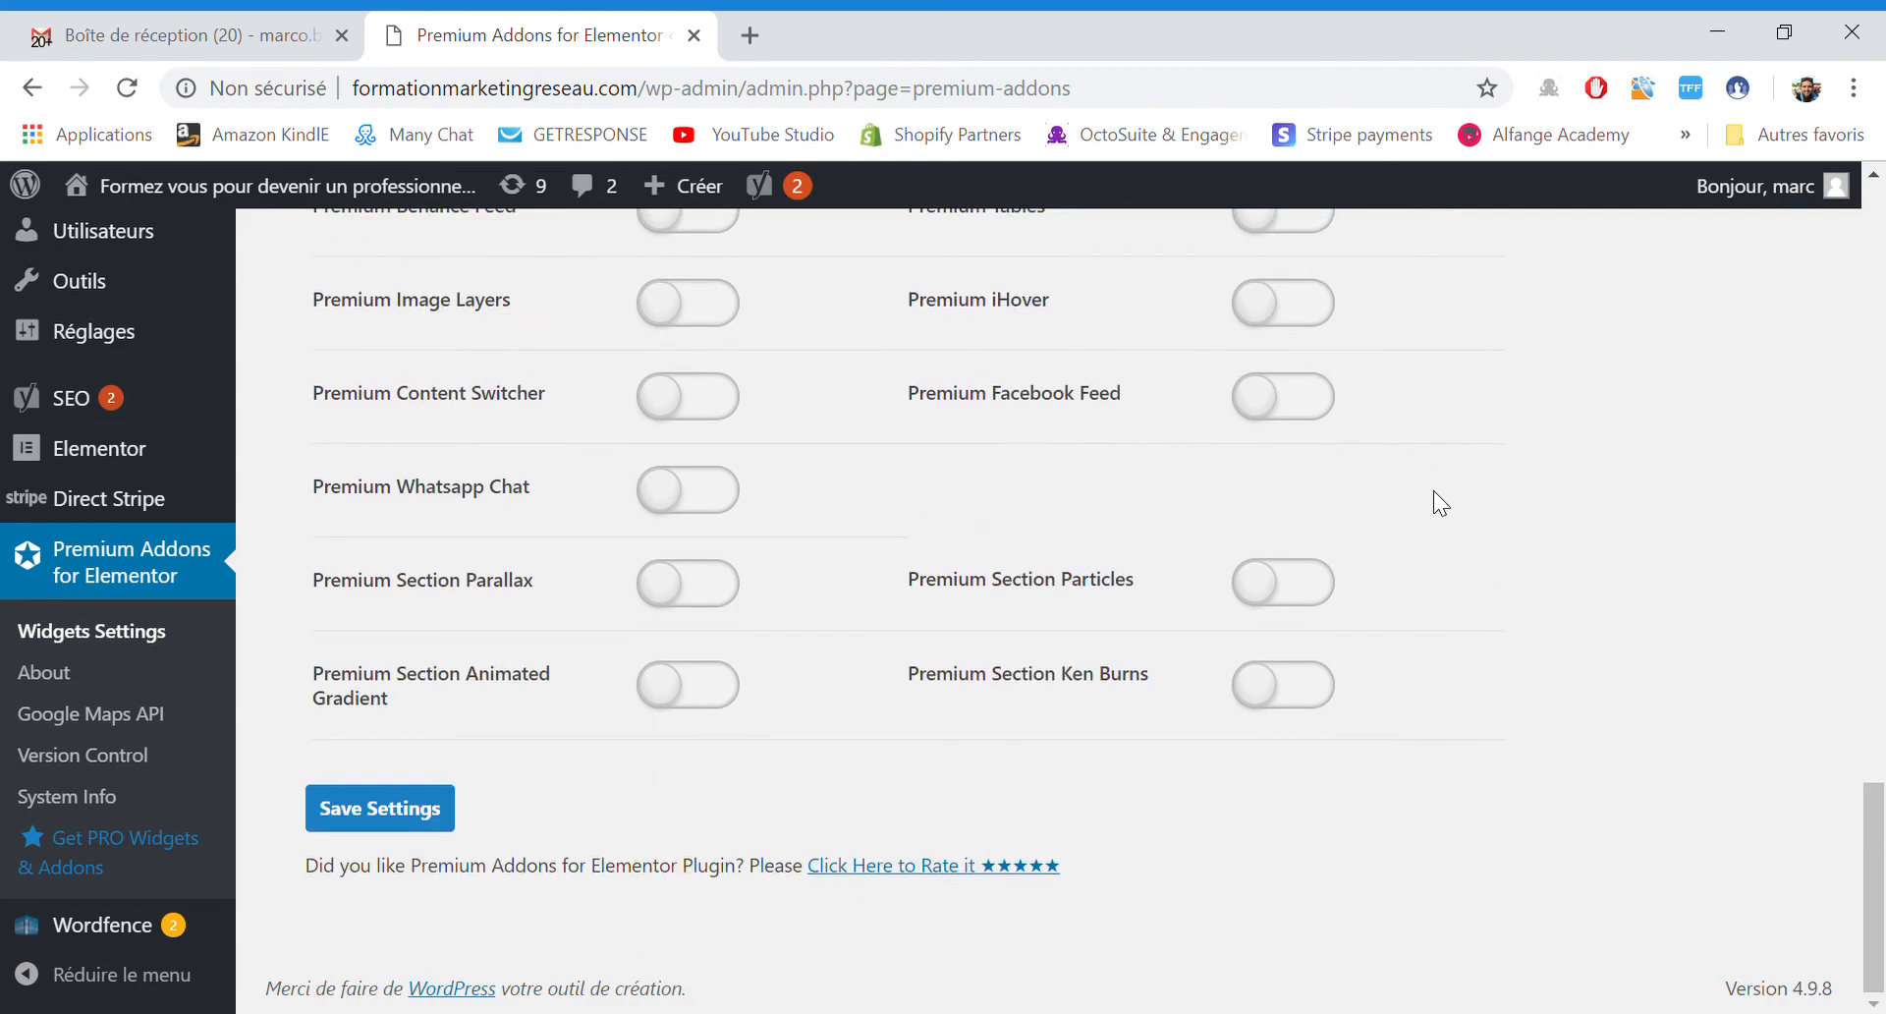
scroll(1434, 491, up, 11)
scroll(1434, 491, down, 4)
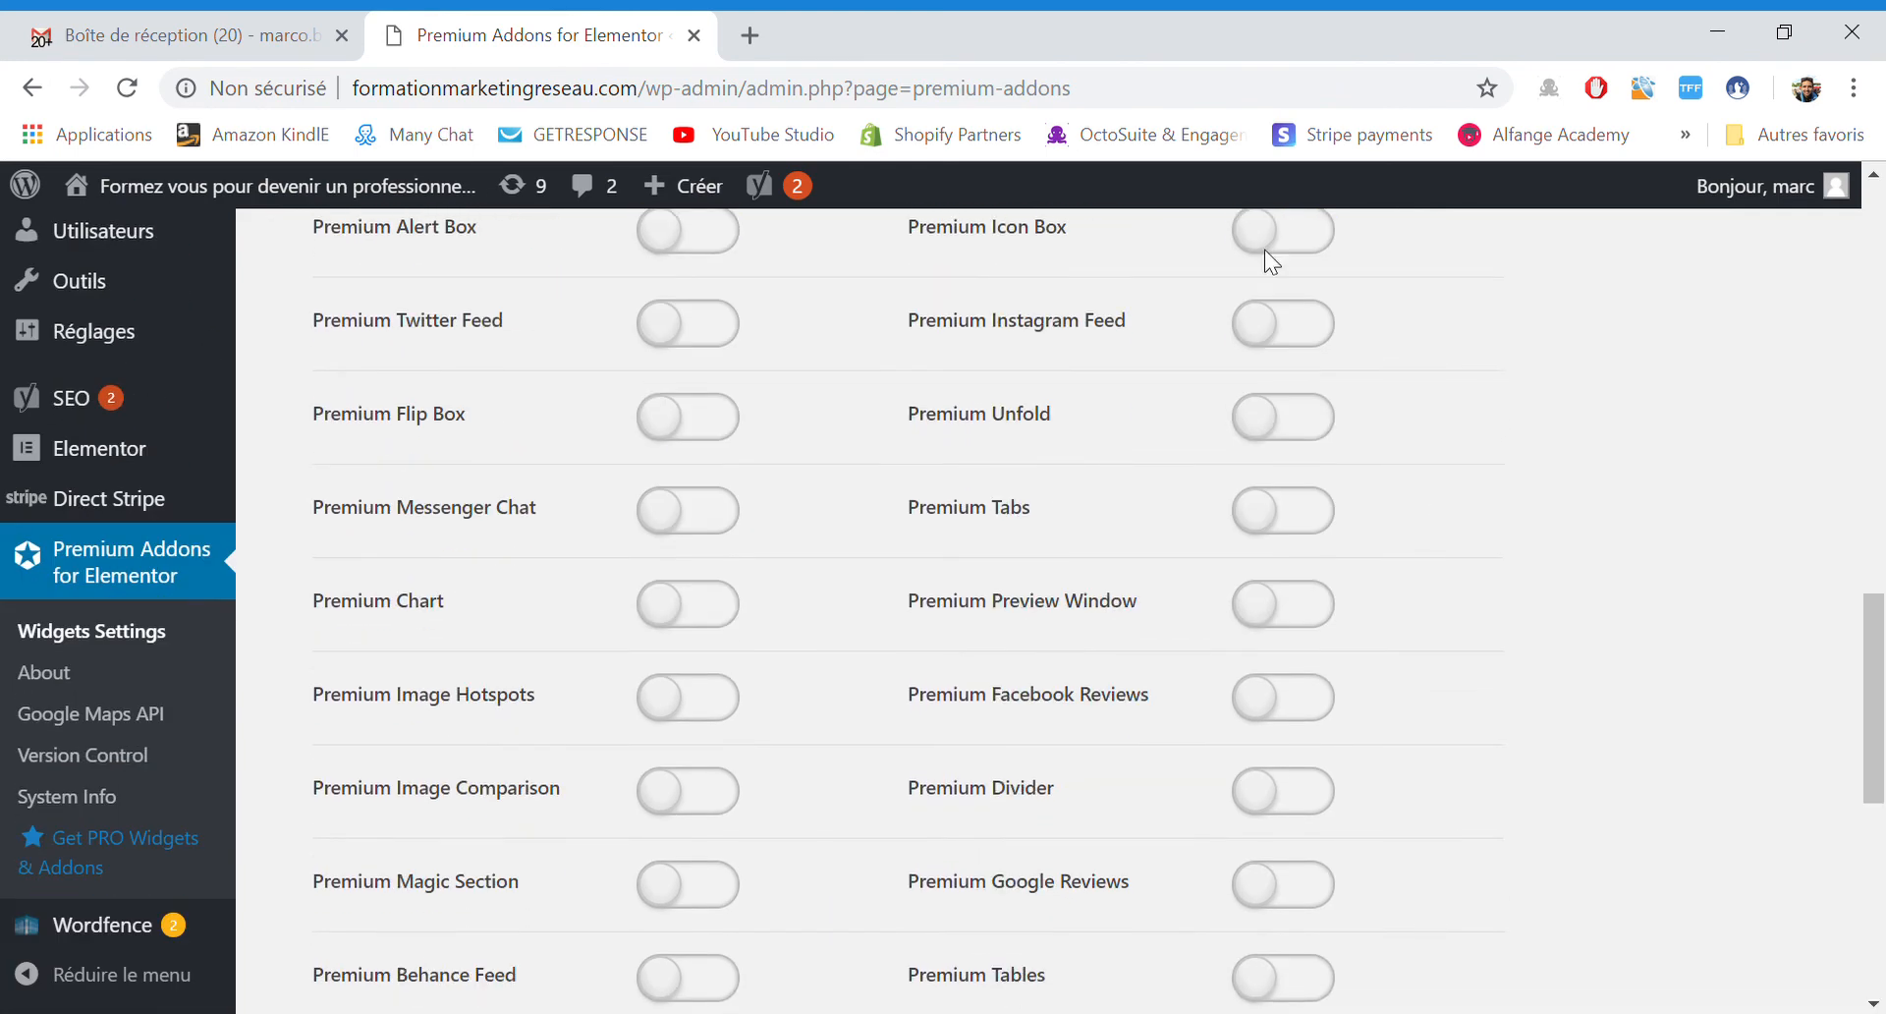
scroll(1436, 511, down, 7)
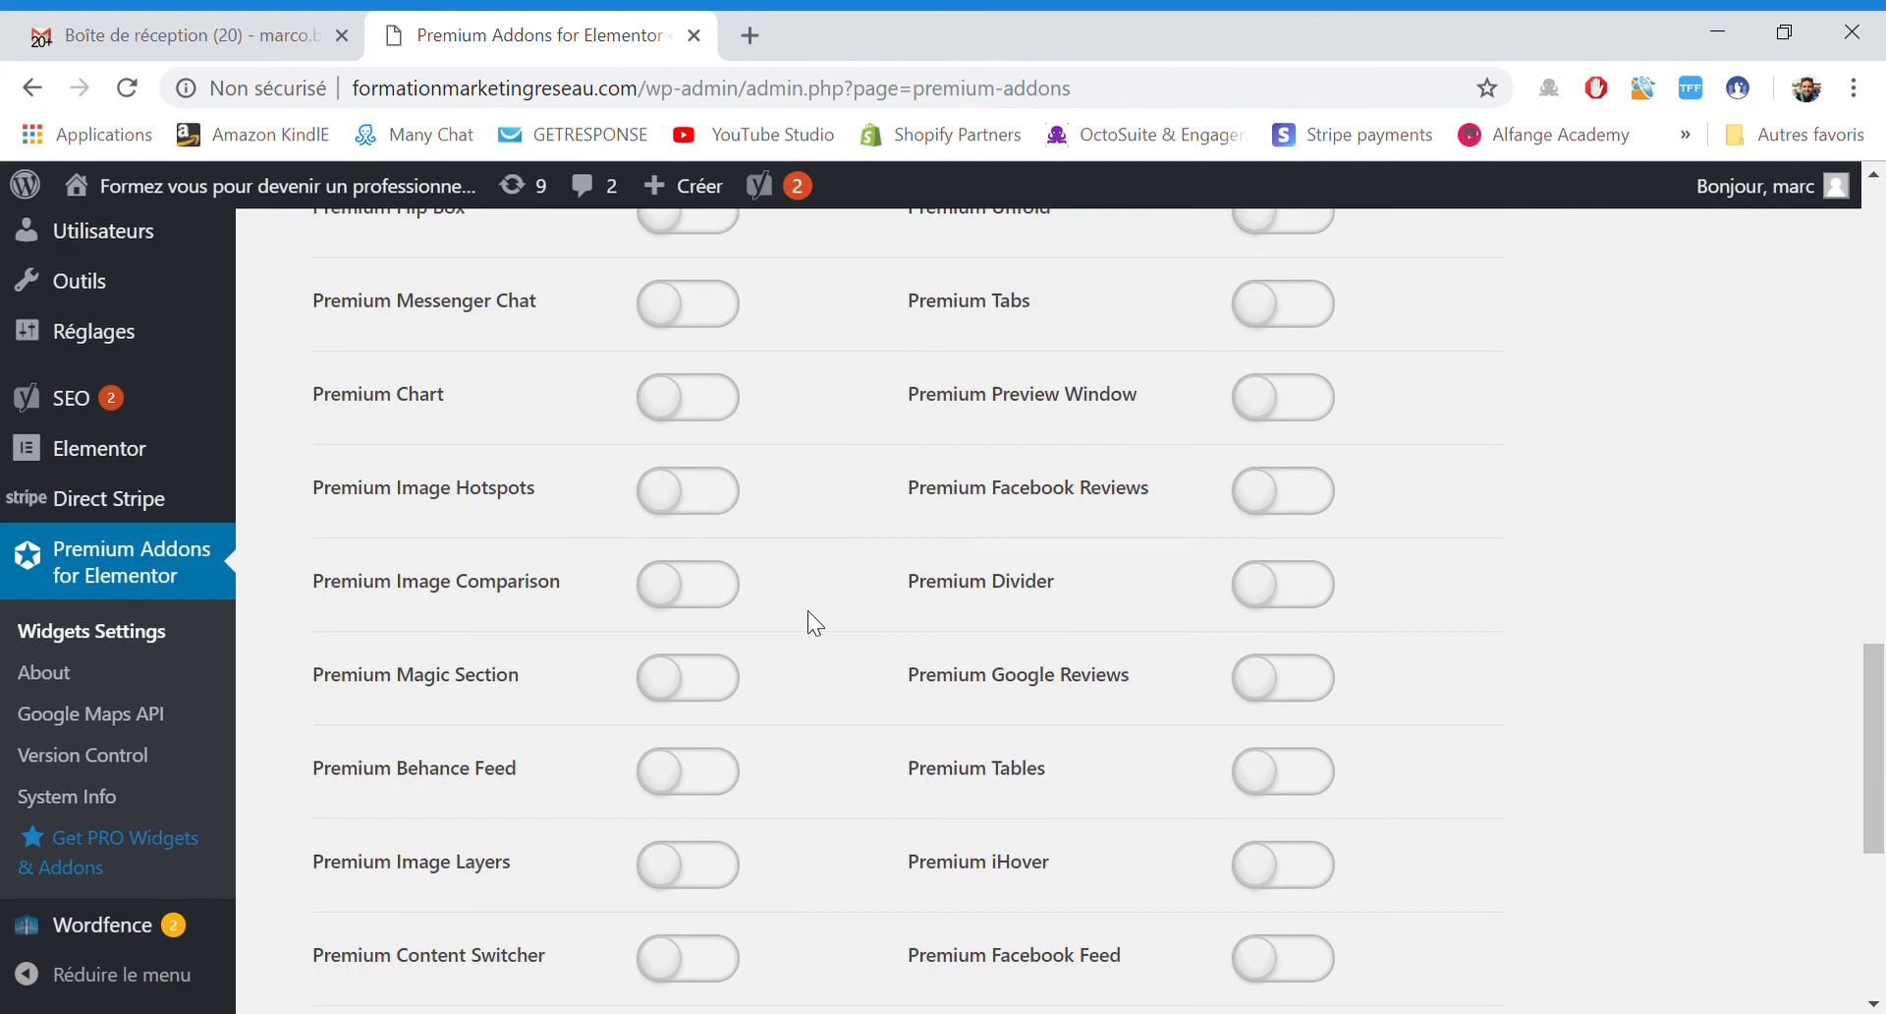
scroll(898, 568, up, 9)
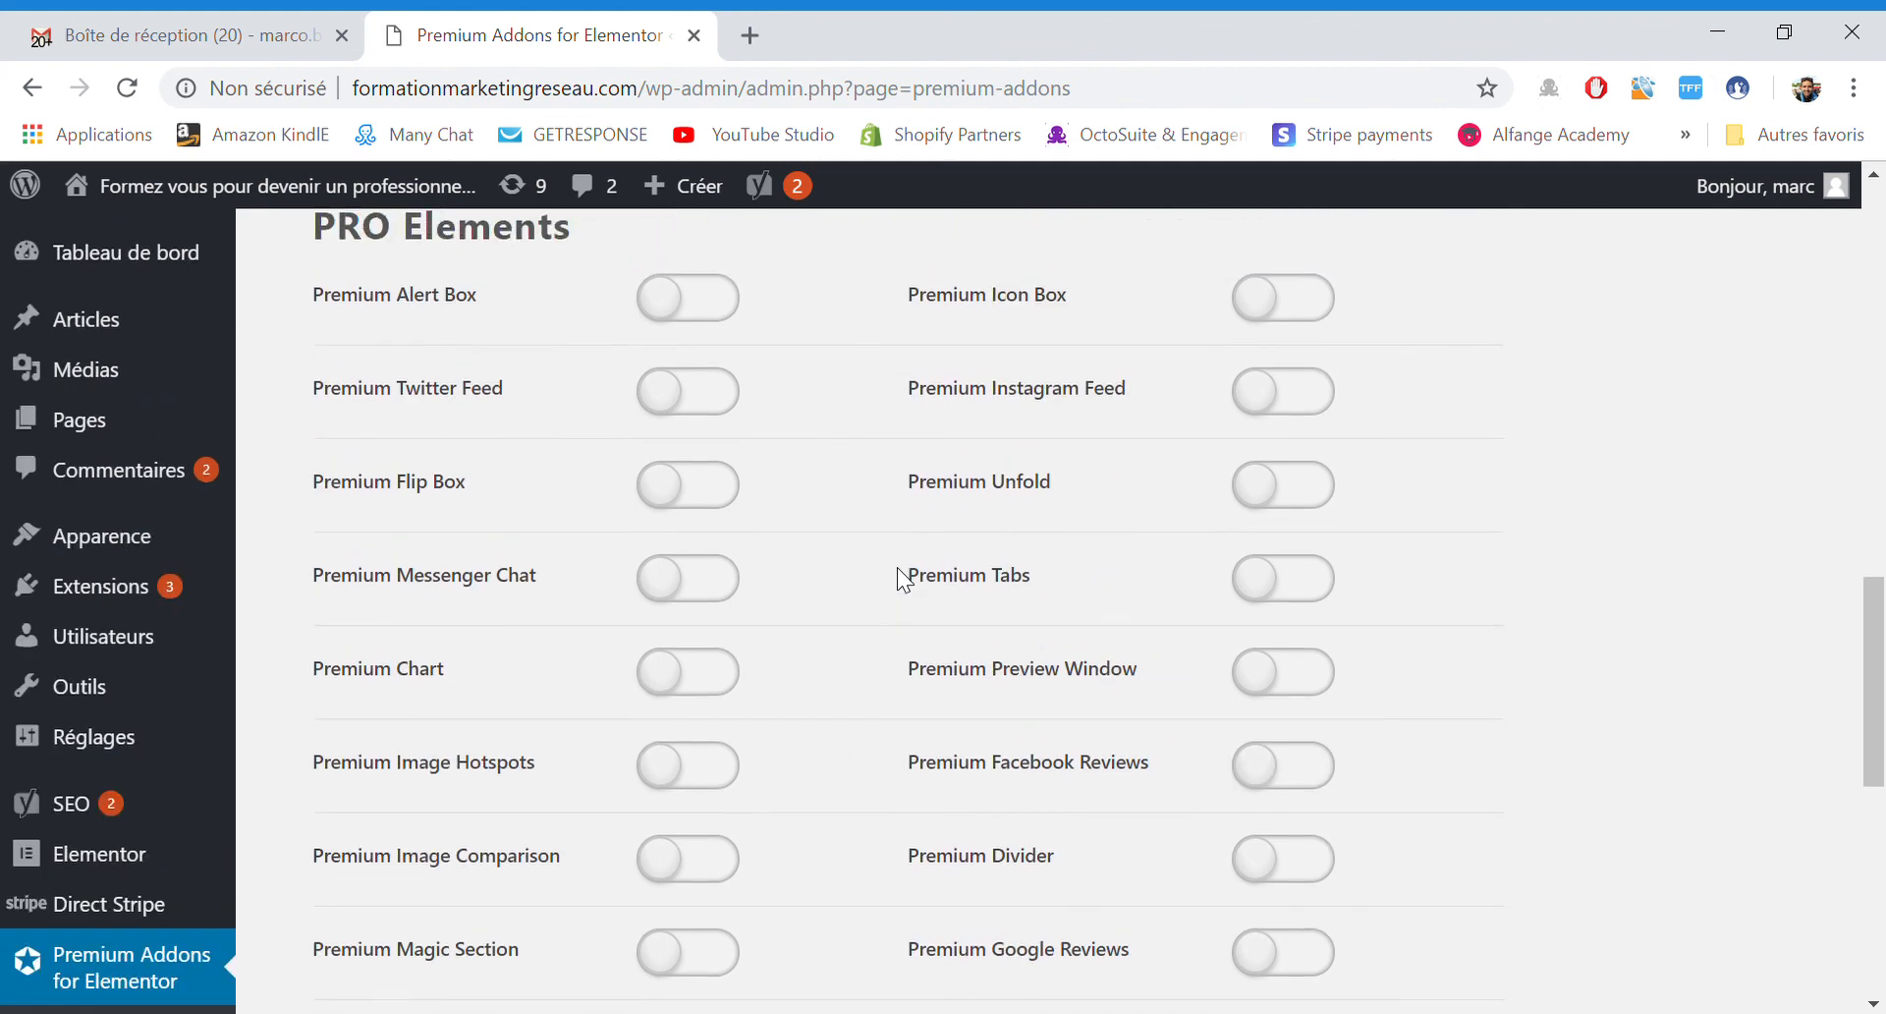
Review the free widgets above the PRO Elements, from Premium Banner to Premium Vertical Navigation.
scroll(1486, 602, up, 9)
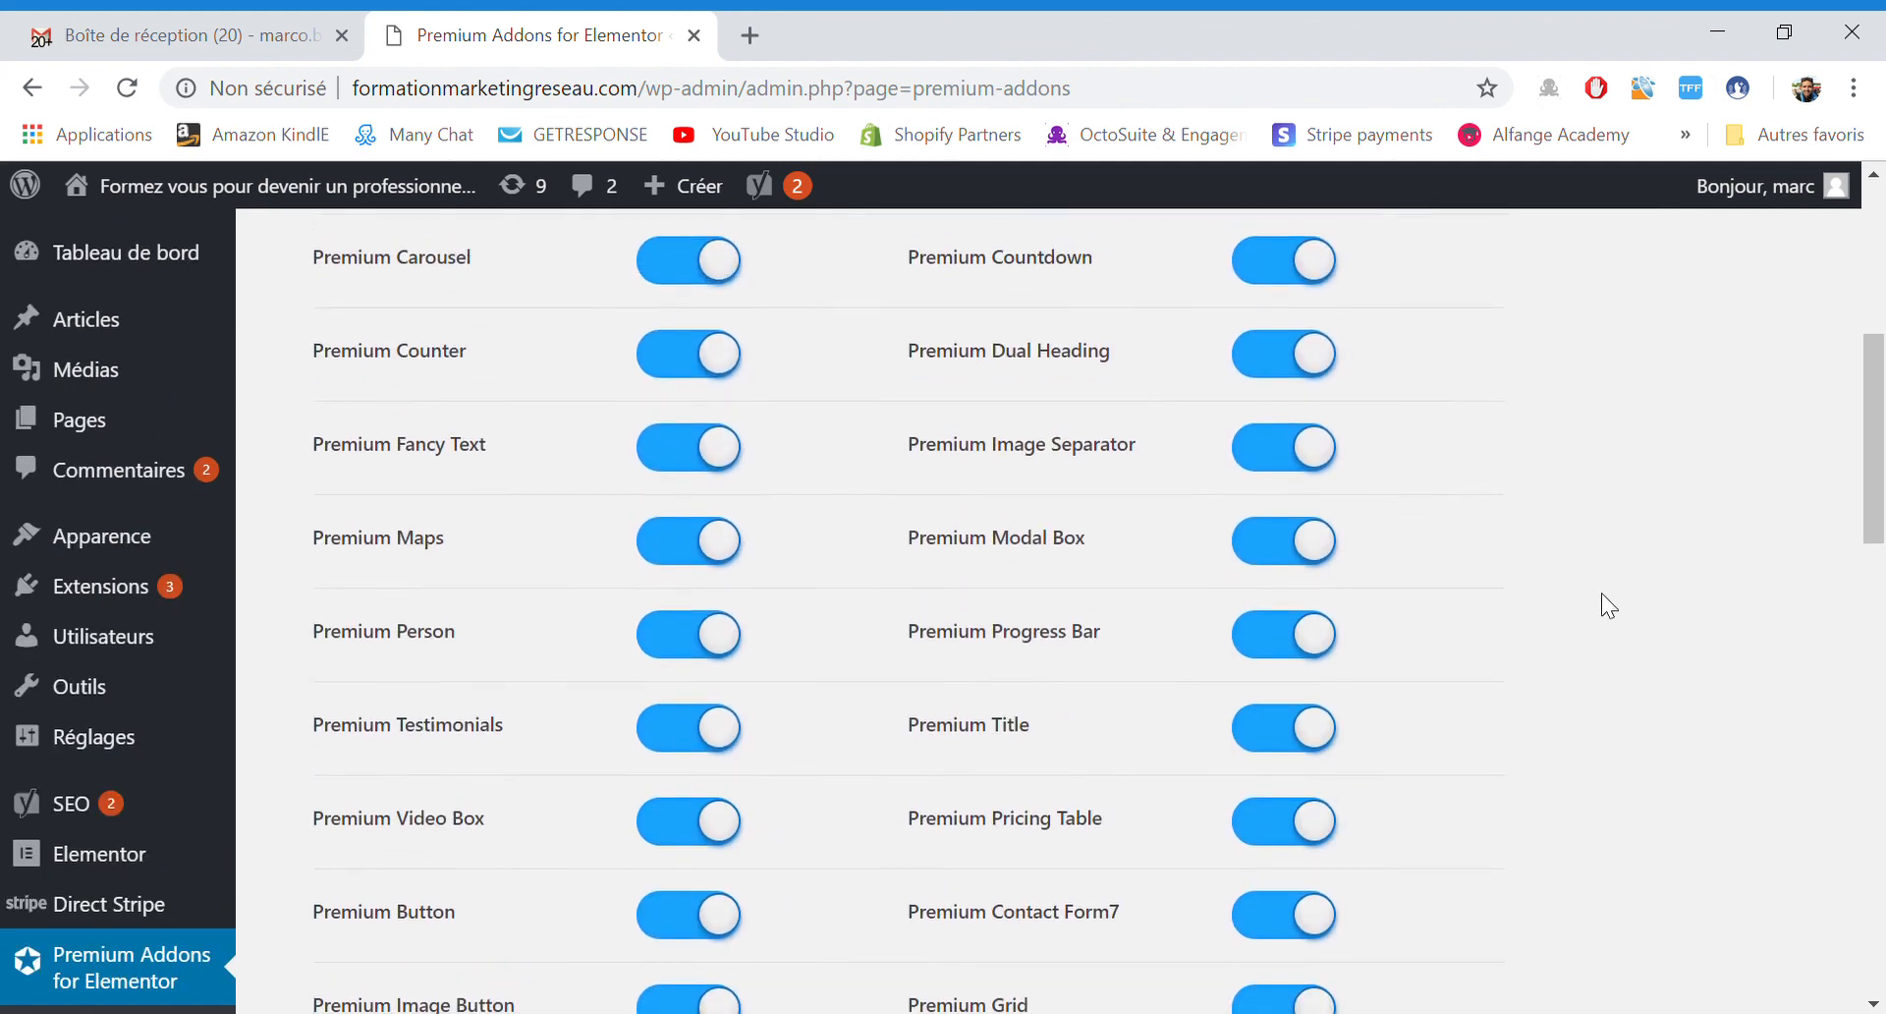
scroll(1457, 708, down, 2)
scroll(1457, 707, up, 2)
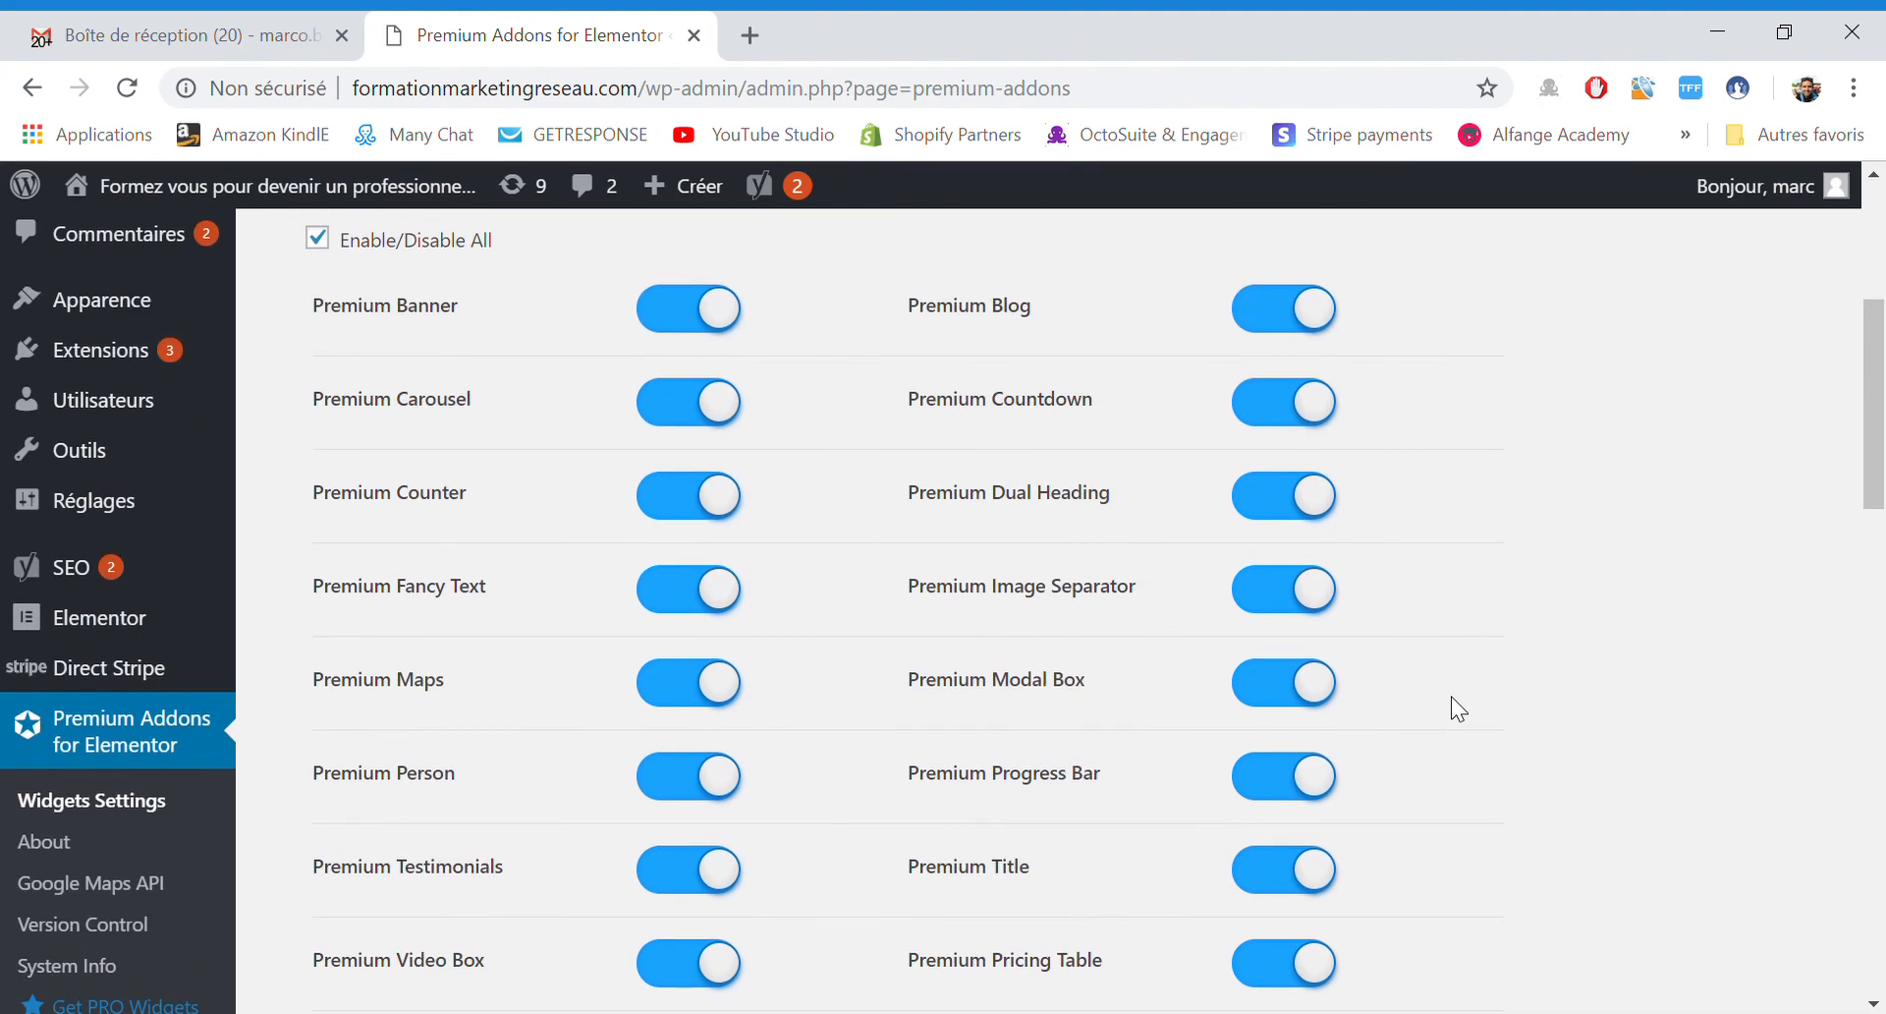
scroll(1442, 546, down, 2)
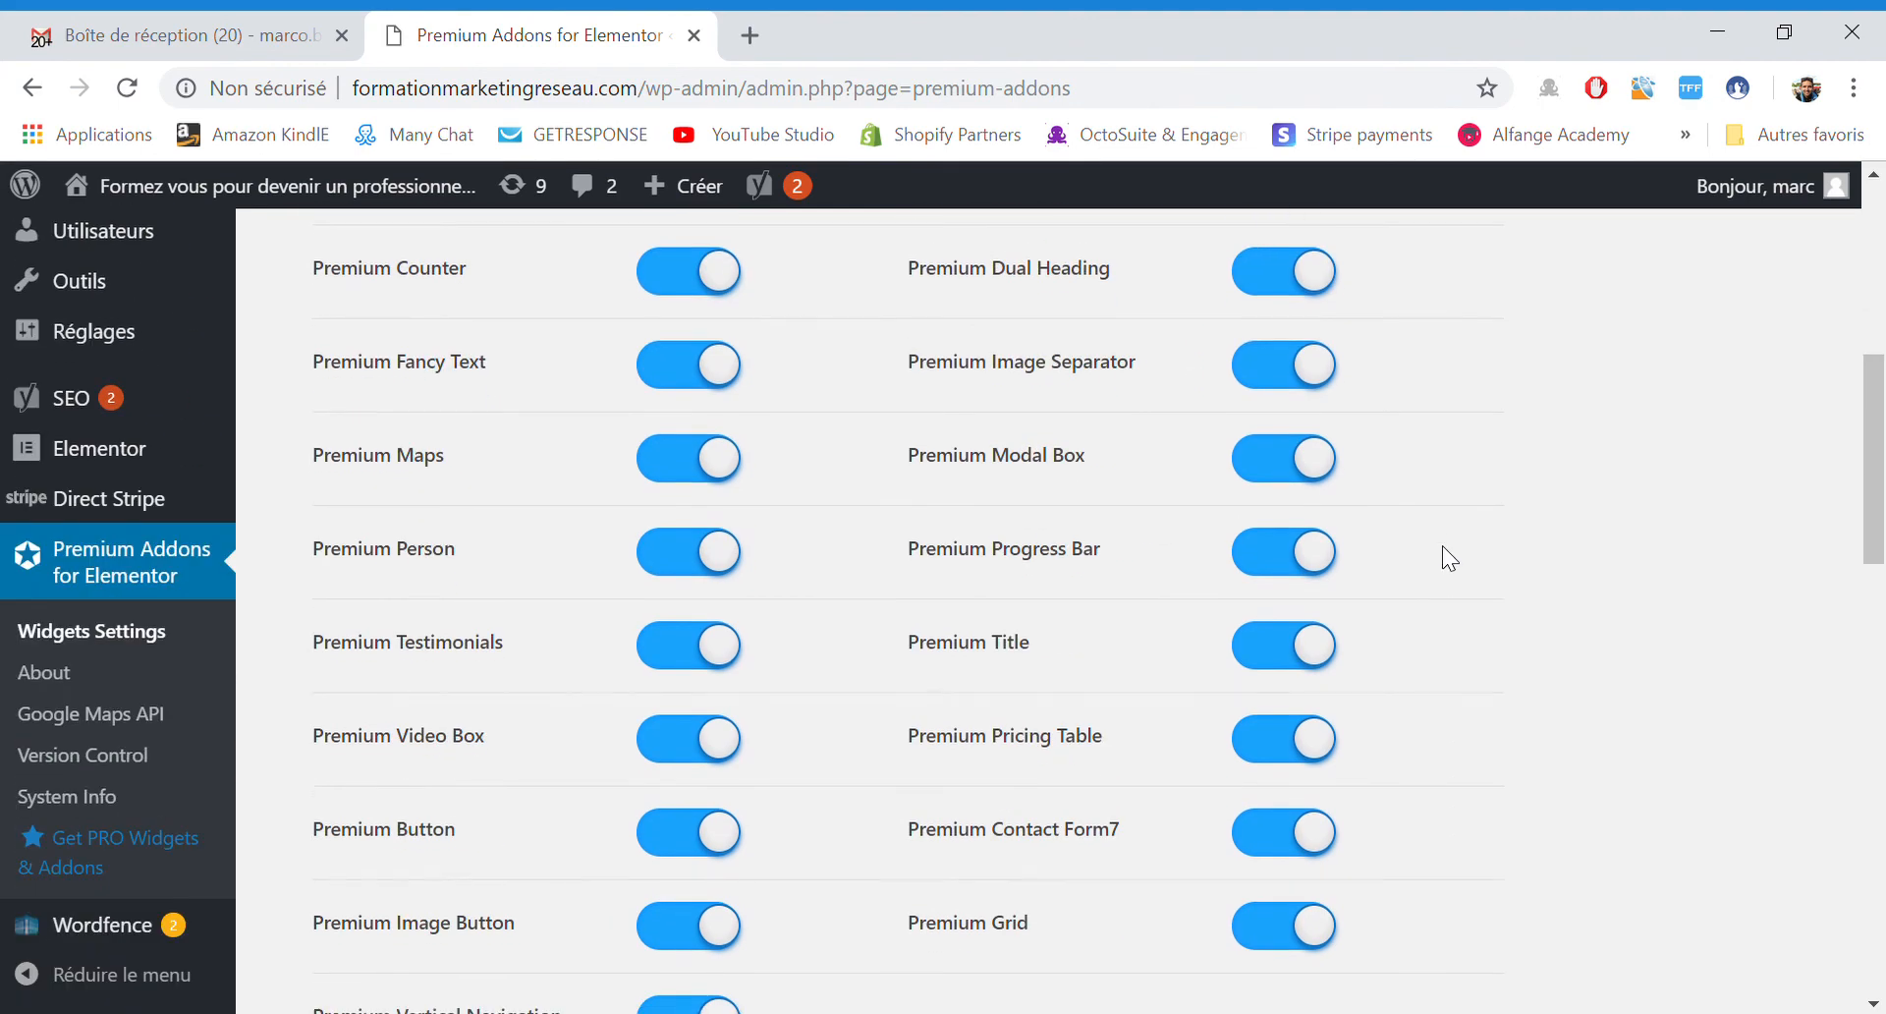
scroll(1442, 546, down, 4)
scroll(1442, 545, up, 10)
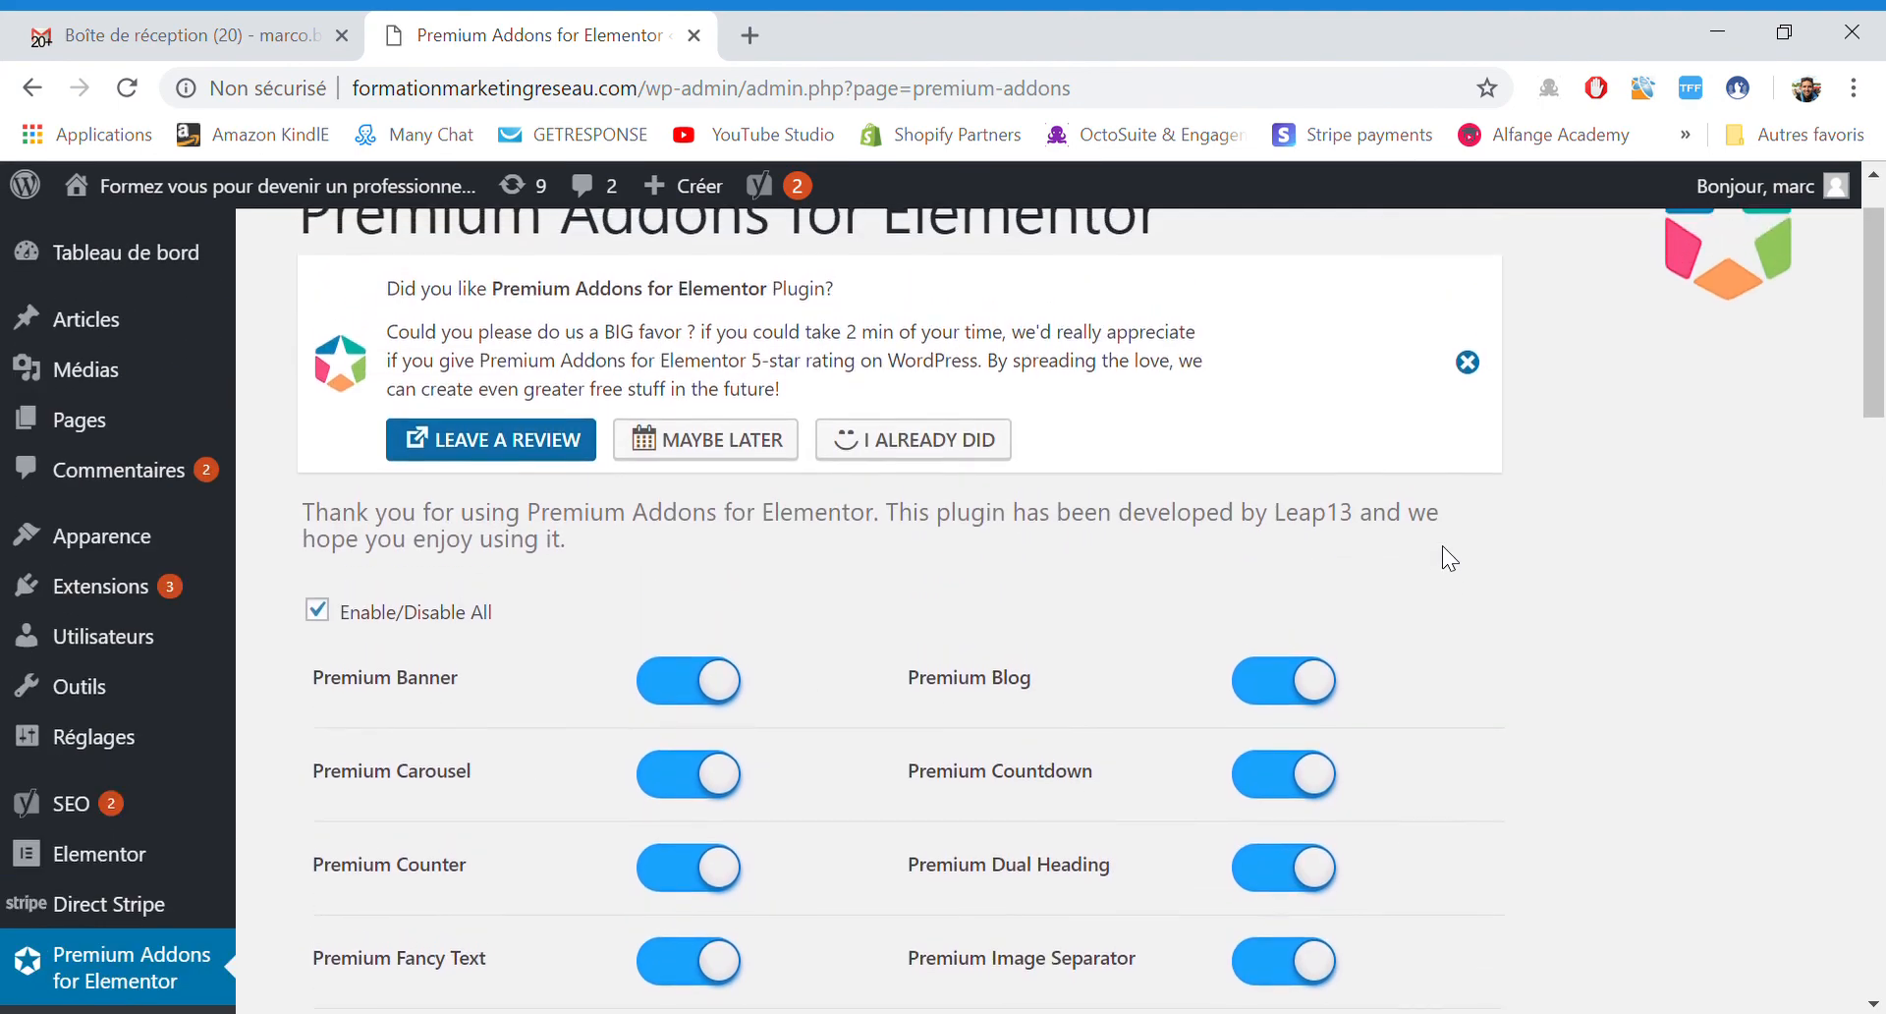
scroll(1442, 545, down, 7)
scroll(1442, 545, down, 6)
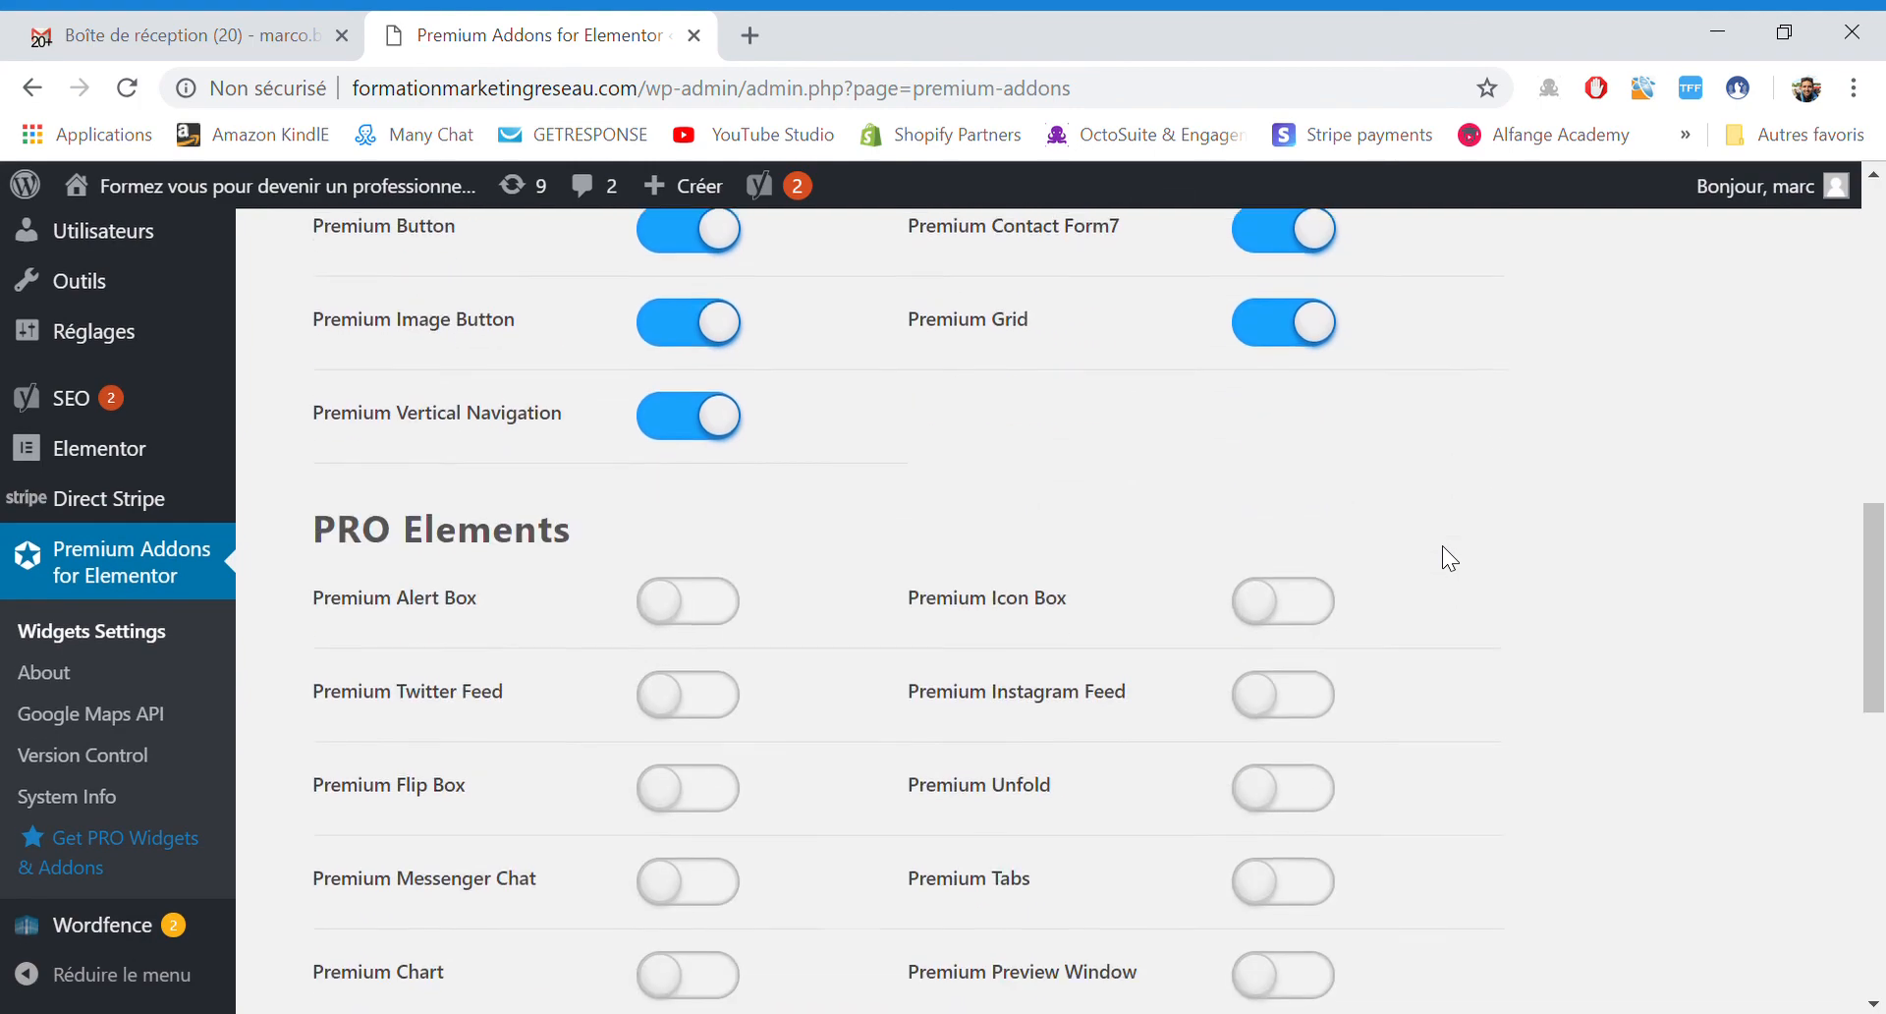
scroll(1442, 545, up, 8)
scroll(1442, 545, up, 5)
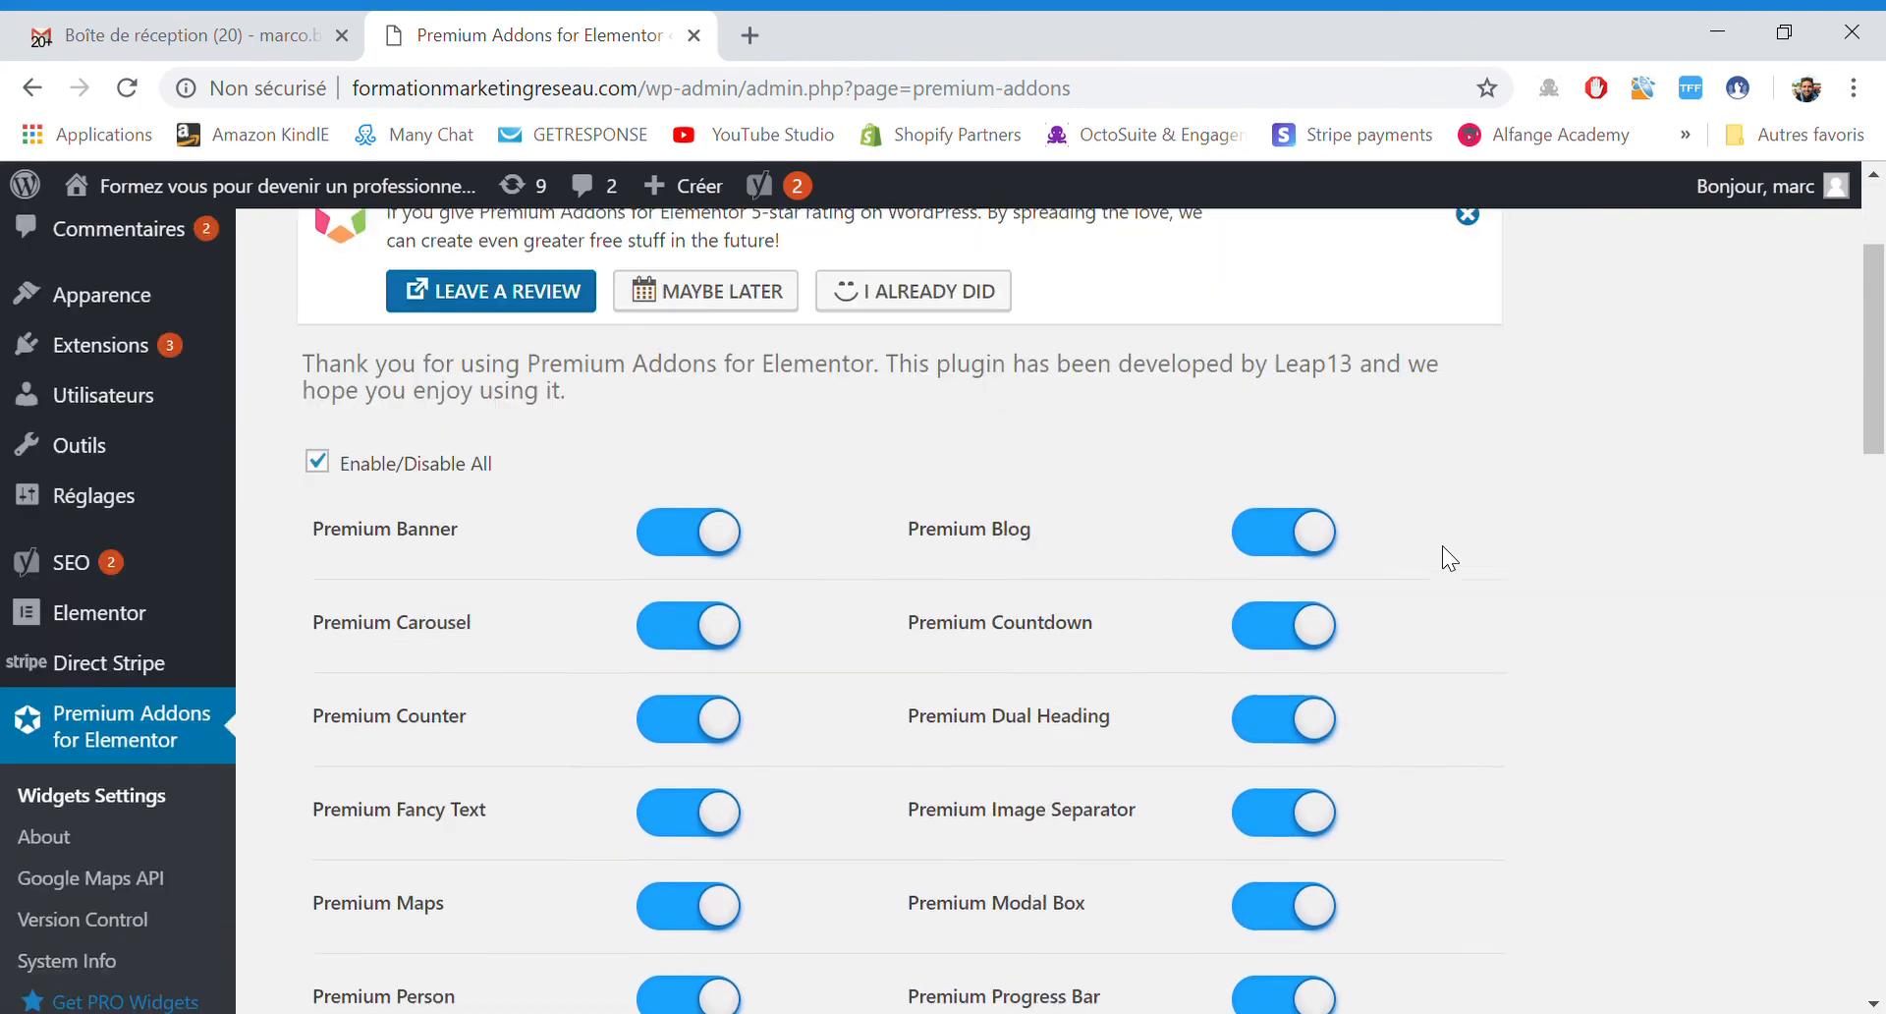
scroll(1442, 545, down, 5)
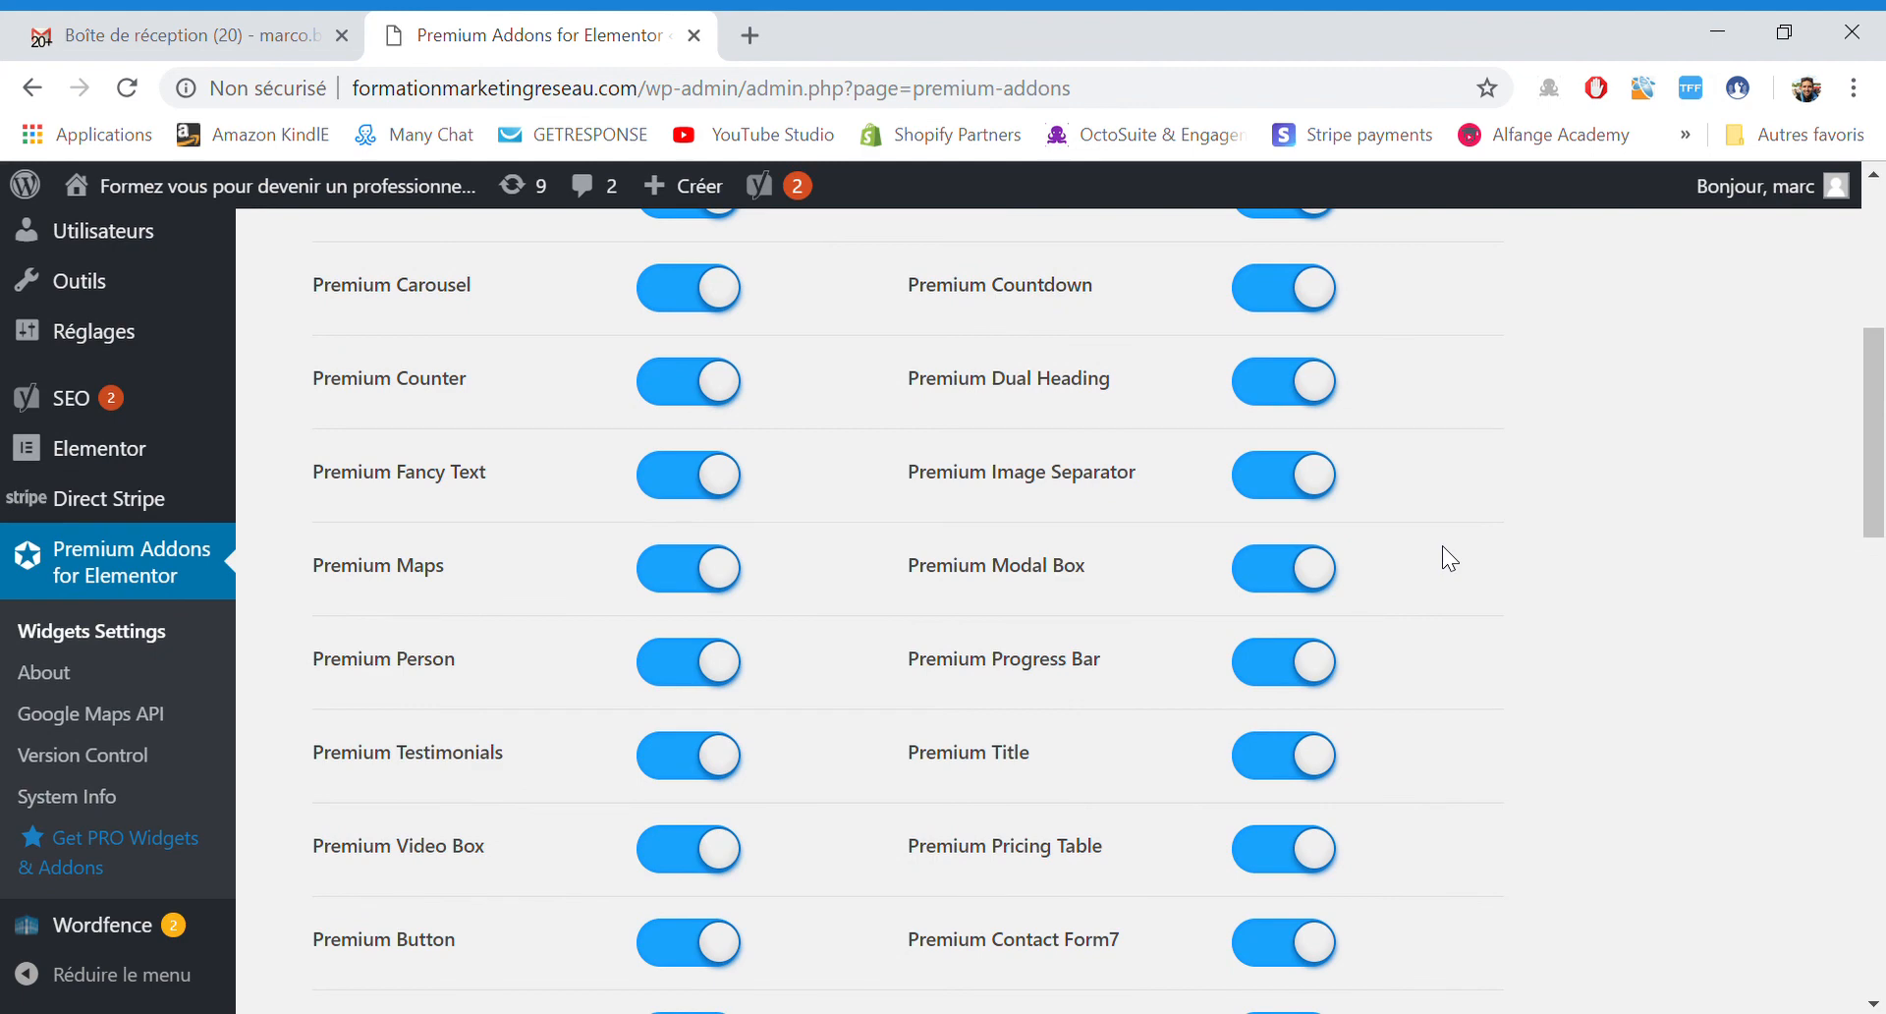